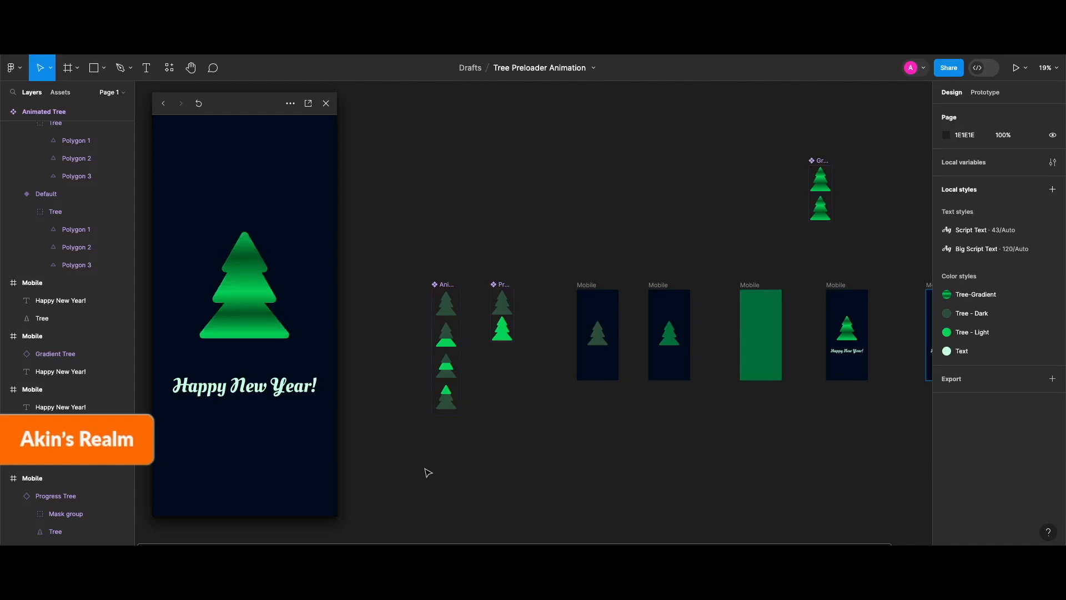
Replay the Happy New Year tree animation in the prototype preview
{"action": "key", "text": "r"}
{"action": "key", "text": "r"}
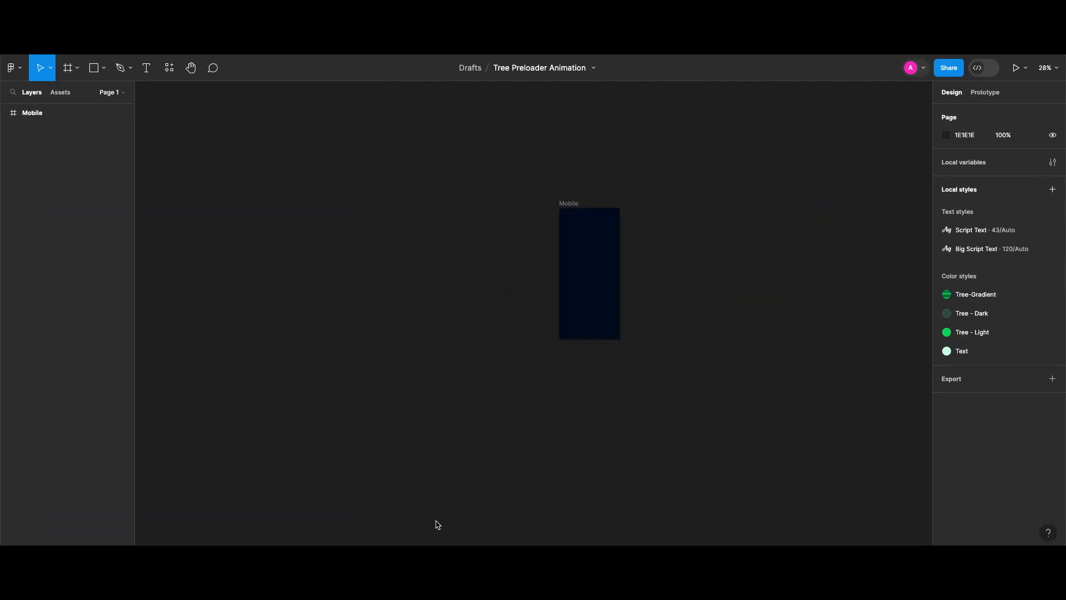
Draw a triangle of about 374 × 374 with the Polygon tool on the empty canvas beside the Mobile frame
{"action": "scroll", "coordinate": [436, 521], "scroll_direction": "down", "scroll_amount": 2}
{"action": "scroll", "coordinate": [436, 520], "scroll_direction": "up", "scroll_amount": 1}
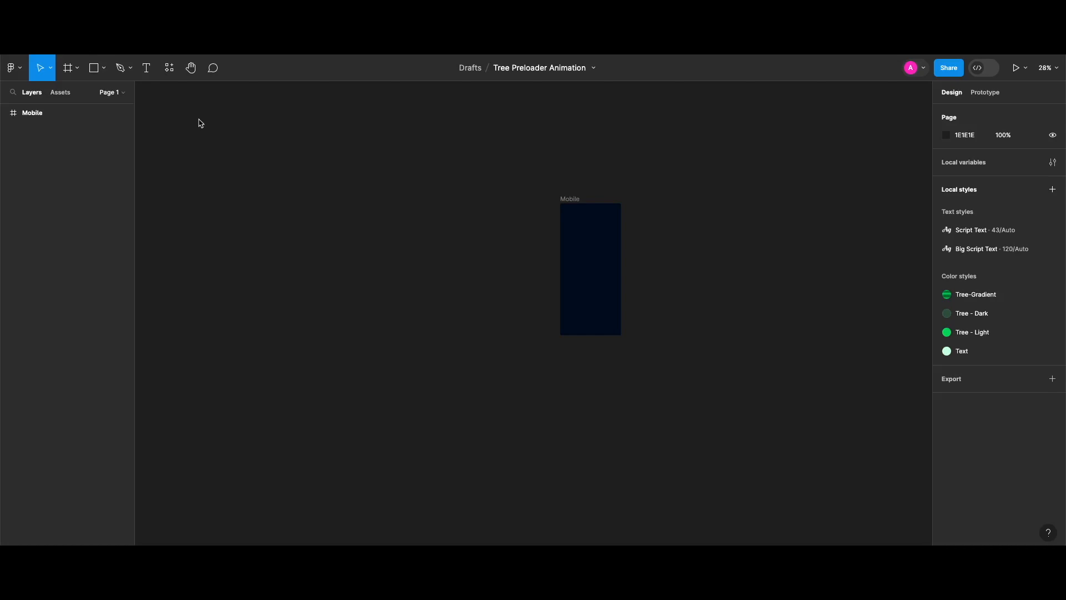
{"action": "left_click", "coordinate": [104, 68]}
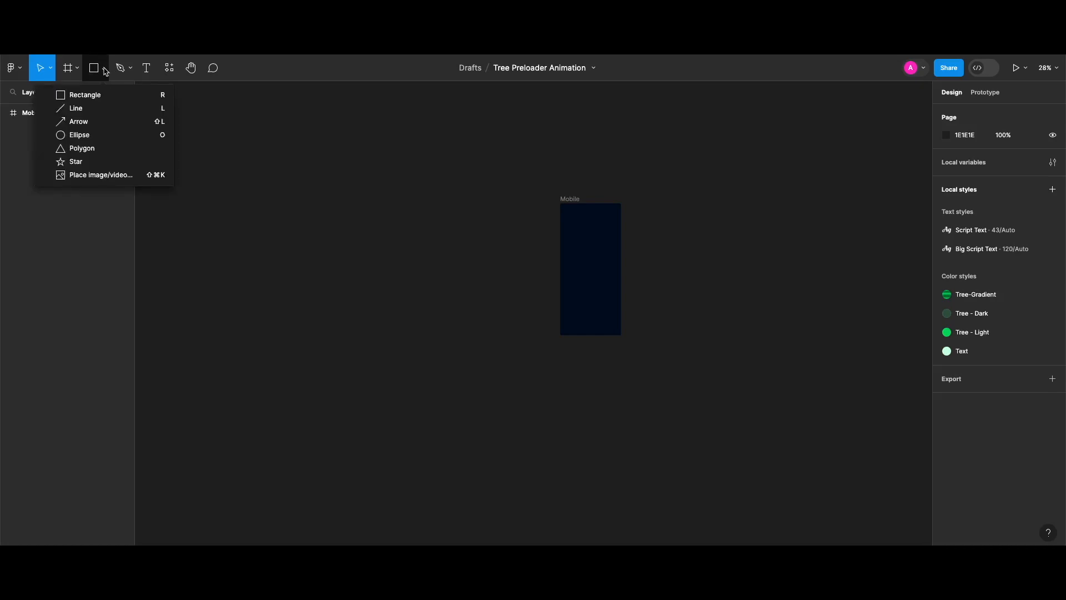
{"action": "left_click", "coordinate": [100, 148]}
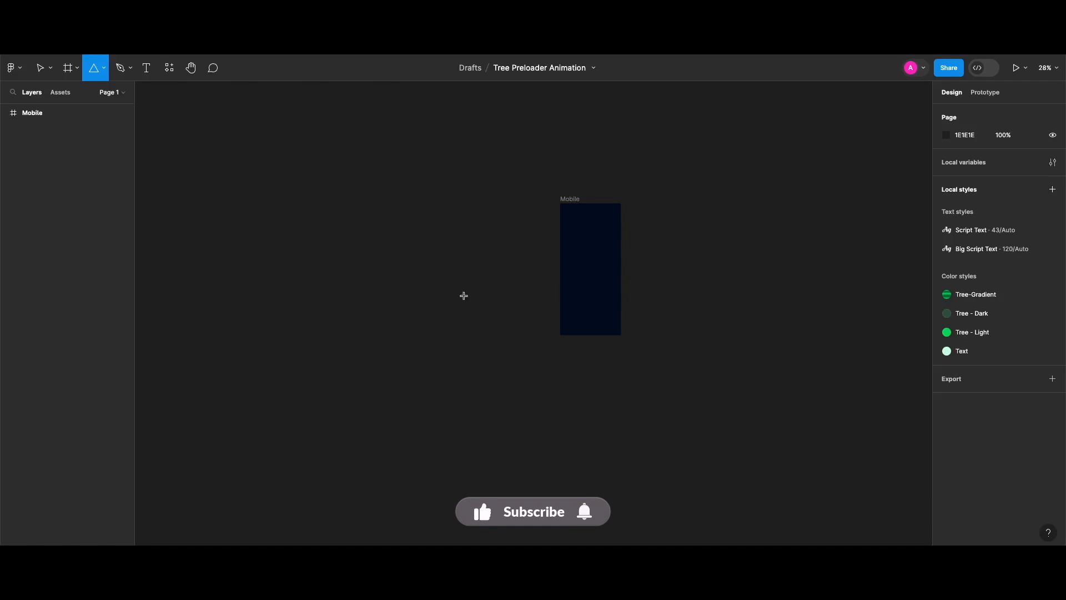
{"action": "left_click_drag", "start_coordinate": [403, 241], "coordinate": [461, 300]}
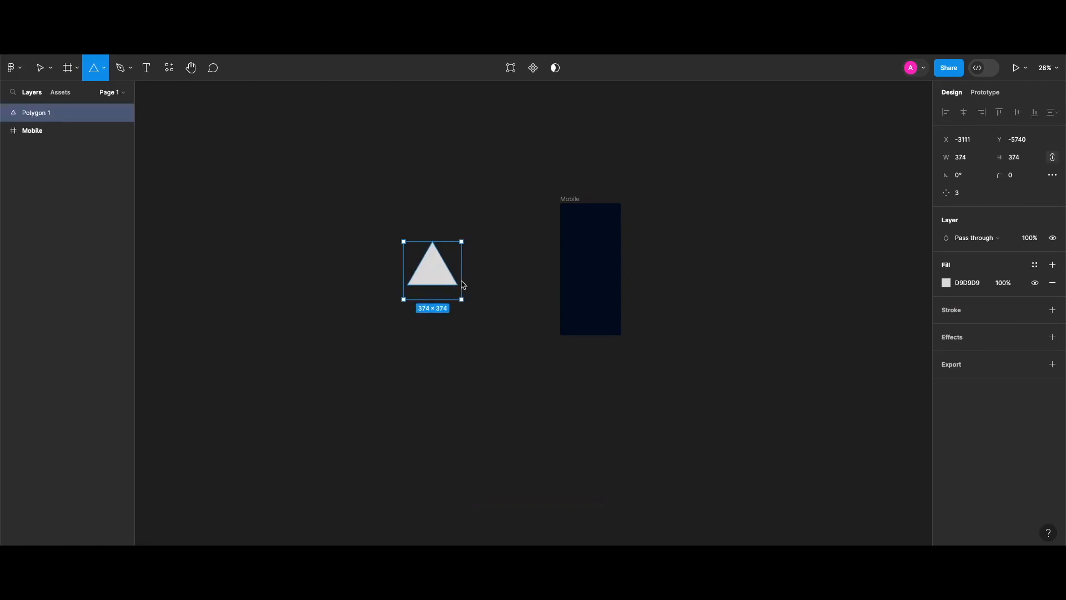
{"action": "key", "text": "v"}
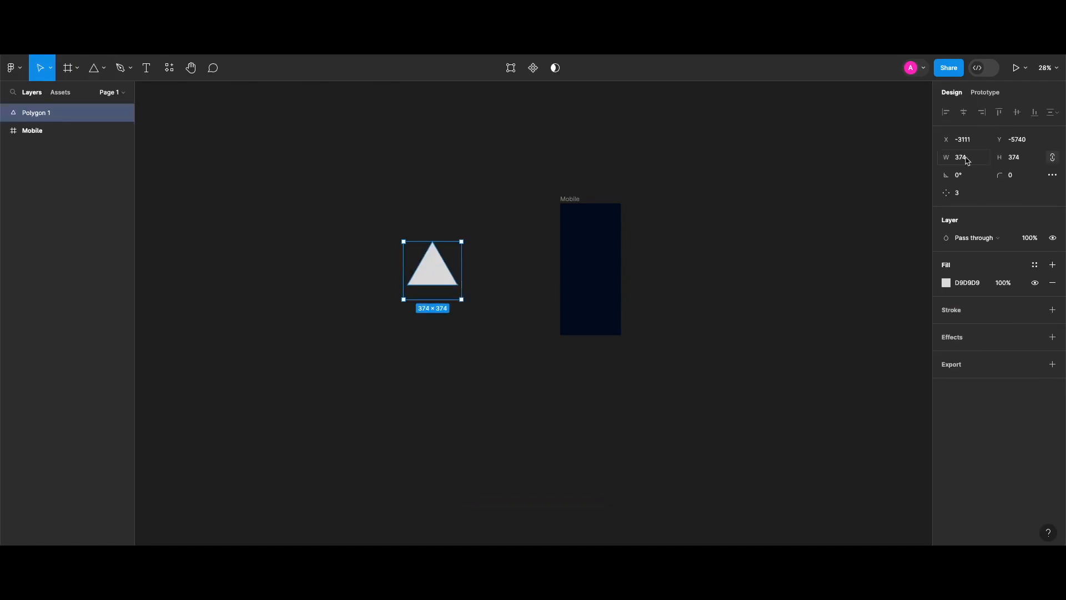
Resize the triangle proportionally to 125 × 125 and set its corner radius to 8
{"action": "left_click", "coordinate": [967, 160]}
{"action": "type", "text": "125"}
{"action": "key", "text": "Return"}
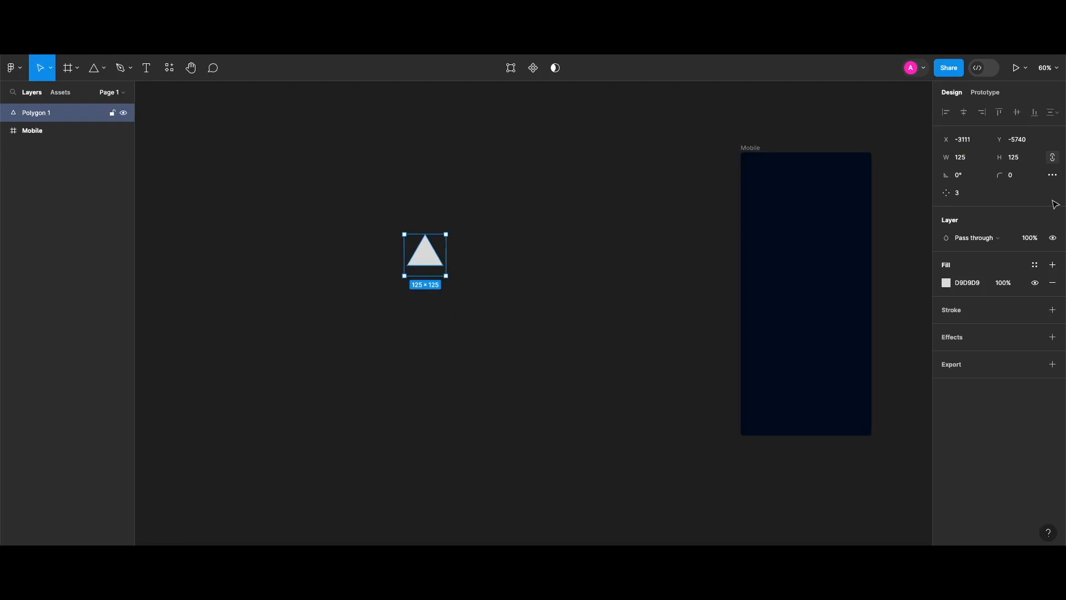
{"action": "left_click", "coordinate": [1016, 176]}
{"action": "type", "text": "8"}
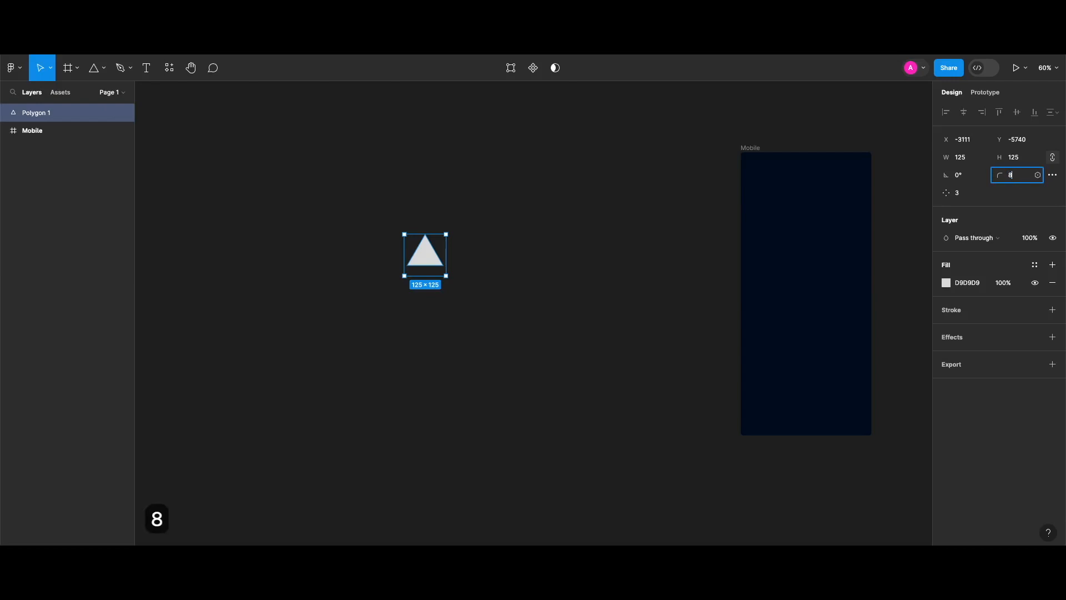
{"action": "key", "text": "Return"}
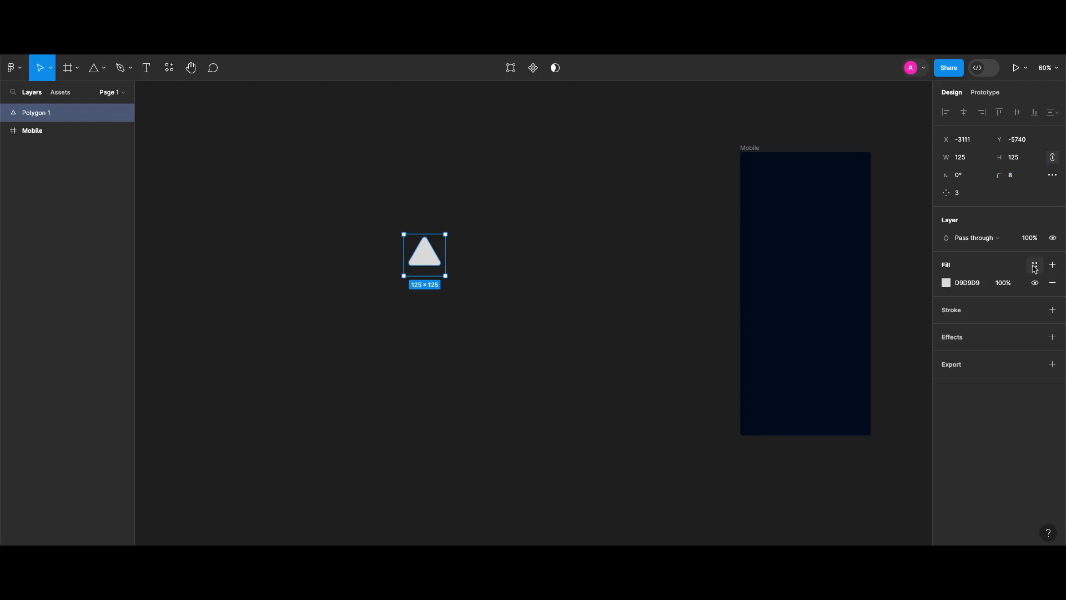
Apply the Tree - Dark color style to the triangle's fill
{"action": "left_click", "coordinate": [1035, 267]}
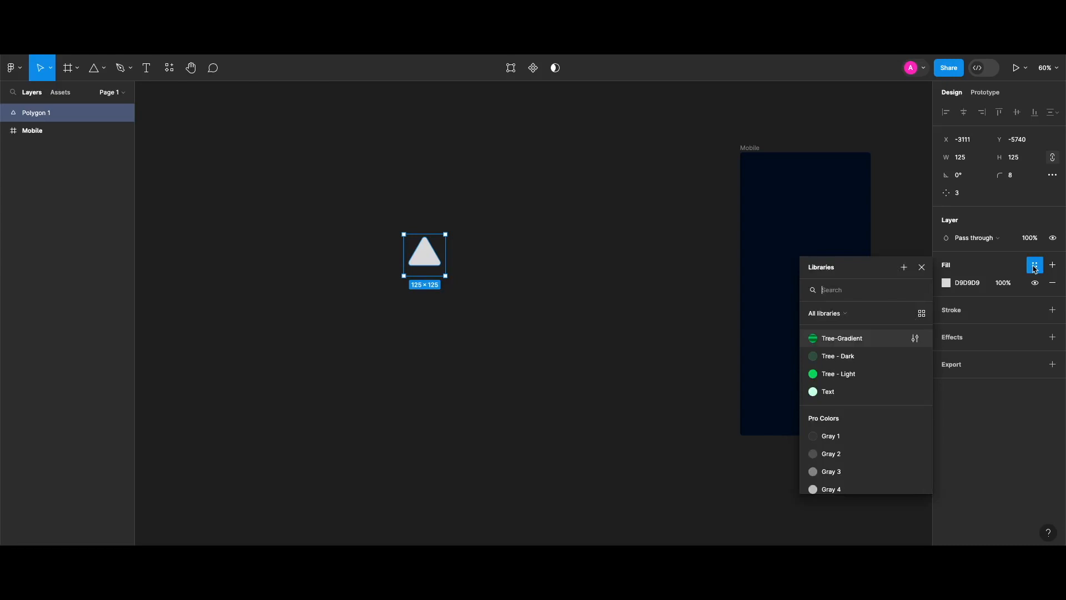
{"action": "left_click", "coordinate": [838, 356]}
{"action": "left_click", "coordinate": [417, 364]}
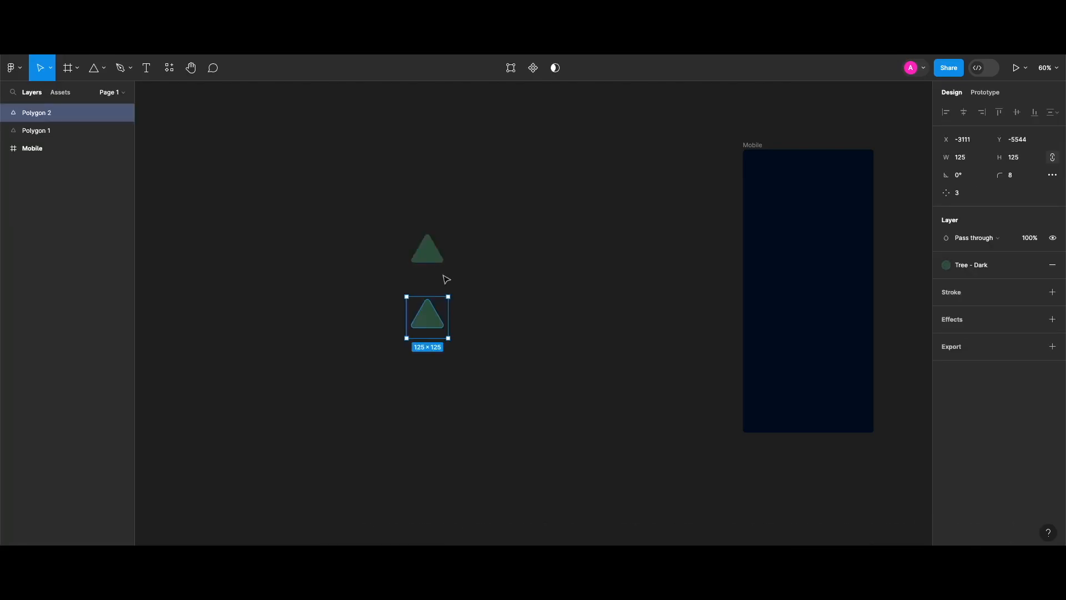
Duplicate the triangle downward twice, sizing the middle copy to 170 × 170 and the lowest copy to 240 × 170
{"action": "left_click", "coordinate": [965, 162]}
{"action": "type", "text": "170"}
{"action": "key", "text": "Return"}
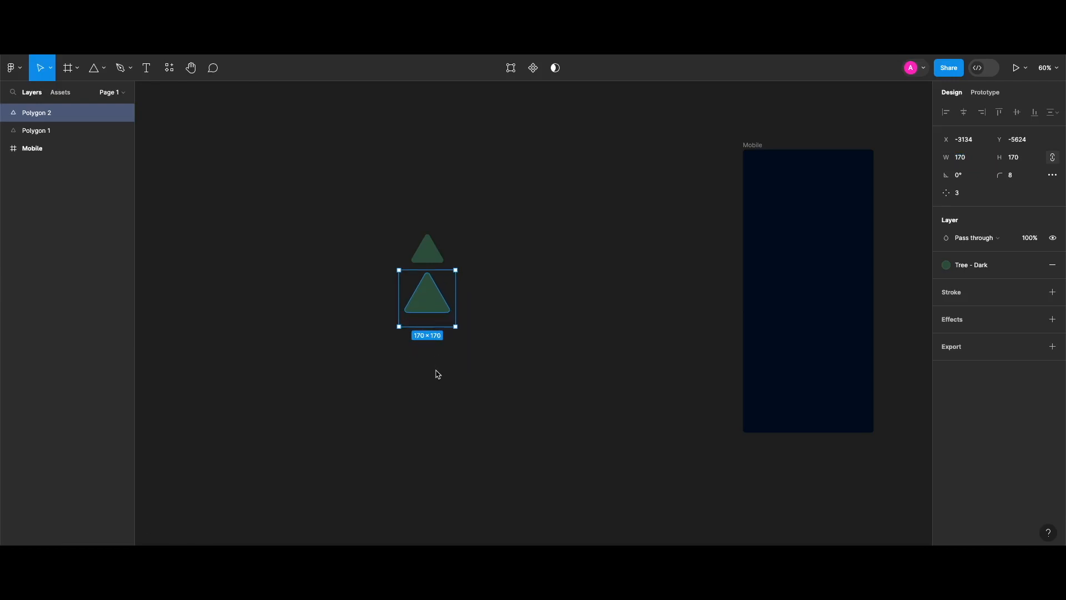
{"action": "key", "text": "ctrl+d"}
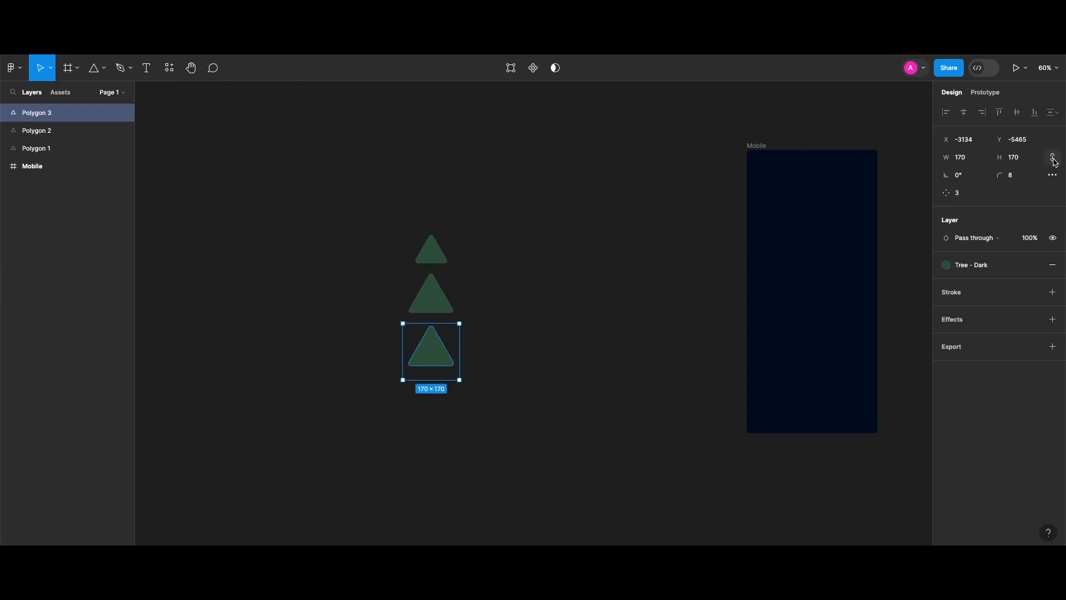
{"action": "left_click", "coordinate": [969, 162]}
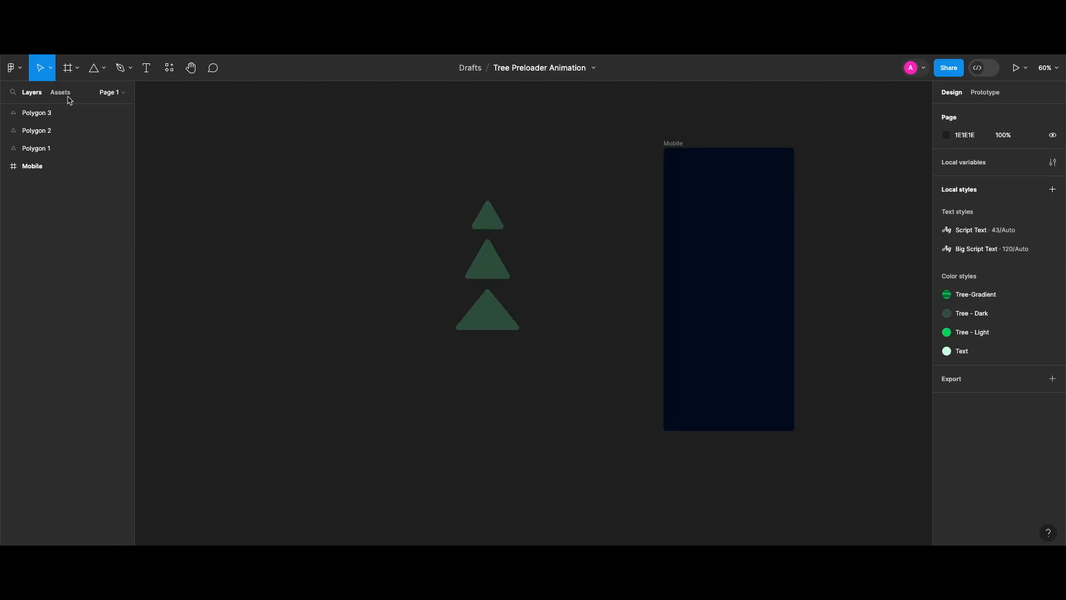
Draw a guide rectangle of about 235 × 432 beside the three triangles
{"action": "left_click", "coordinate": [104, 69]}
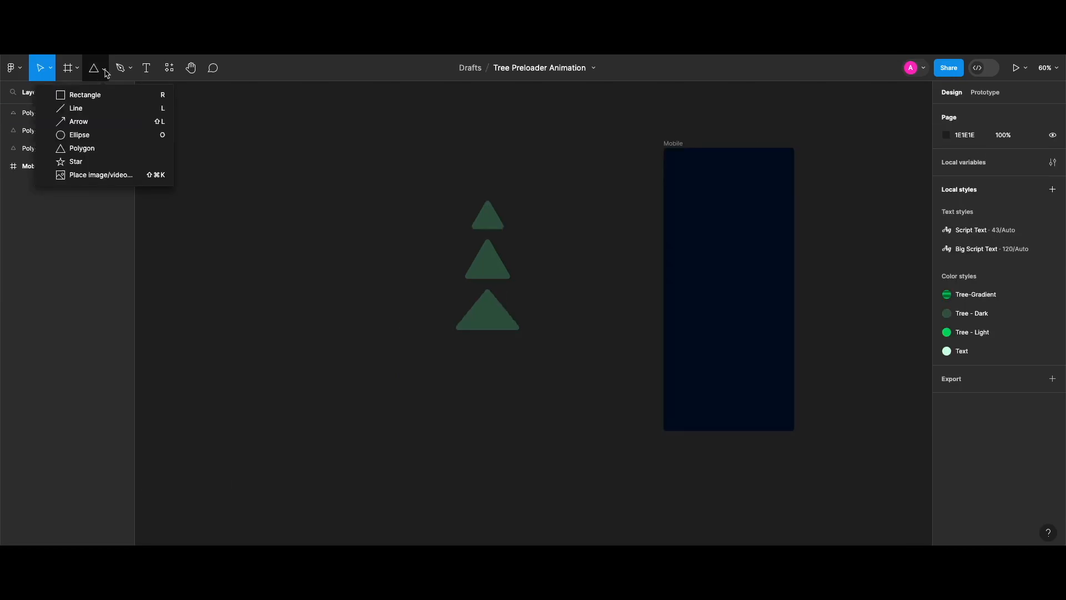
{"action": "left_click", "coordinate": [85, 95]}
{"action": "left_click_drag", "start_coordinate": [336, 190], "coordinate": [365, 219]}
{"action": "mouse_move", "coordinate": [401, 341]}
{"action": "left_mouse_down"}
{"action": "mouse_move", "coordinate": [412, 352]}
{"action": "mouse_move", "coordinate": [415, 334]}
{"action": "left_mouse_up"}
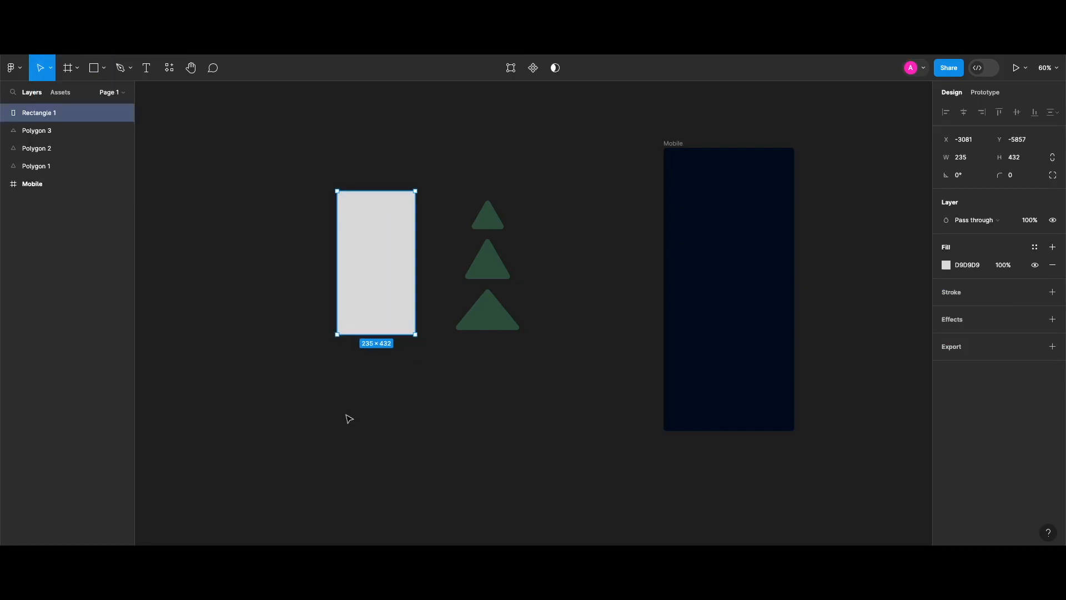
Set the guide rectangle's height to 278 and its fill opacity to 50%
{"action": "scroll", "coordinate": [349, 419], "scroll_direction": "down", "scroll_amount": 1}
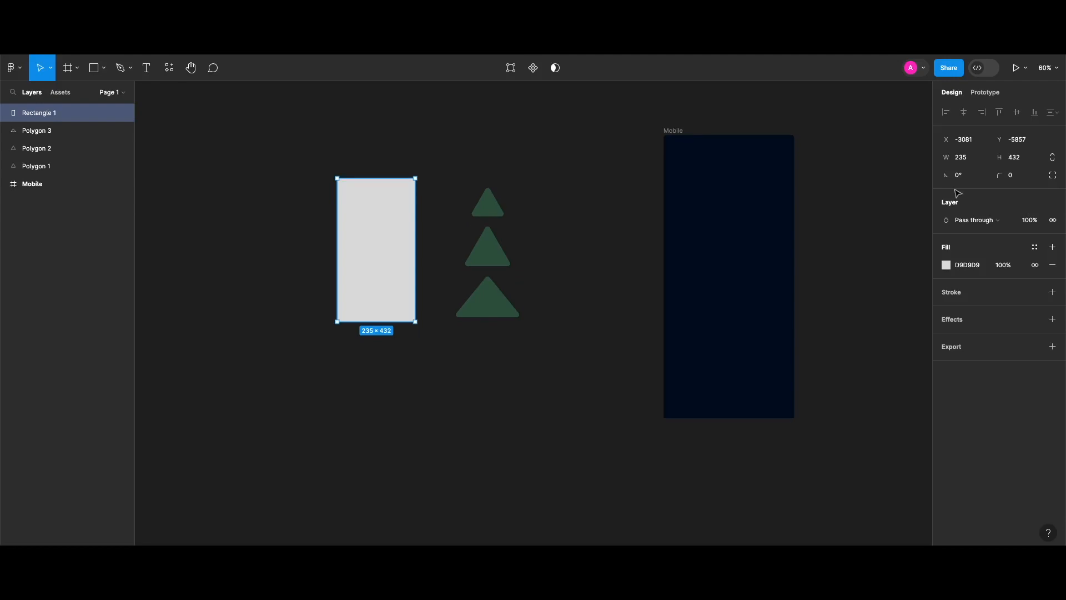
{"action": "left_click", "coordinate": [1021, 162]}
{"action": "type", "text": "278"}
{"action": "key", "text": "Return"}
{"action": "key", "text": "5"}
{"action": "key", "text": "0"}
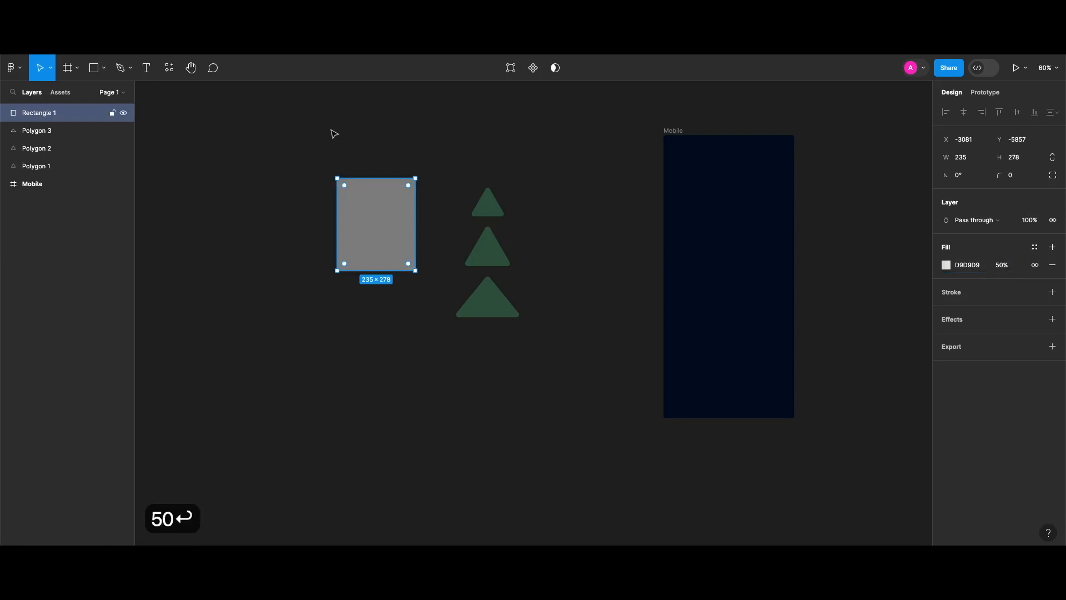
Align the guide rectangle with the top triangle's upper edge and overlap the three triangles into a tree matching the guide's height
{"action": "left_click_drag", "start_coordinate": [371, 239], "coordinate": [457, 241]}
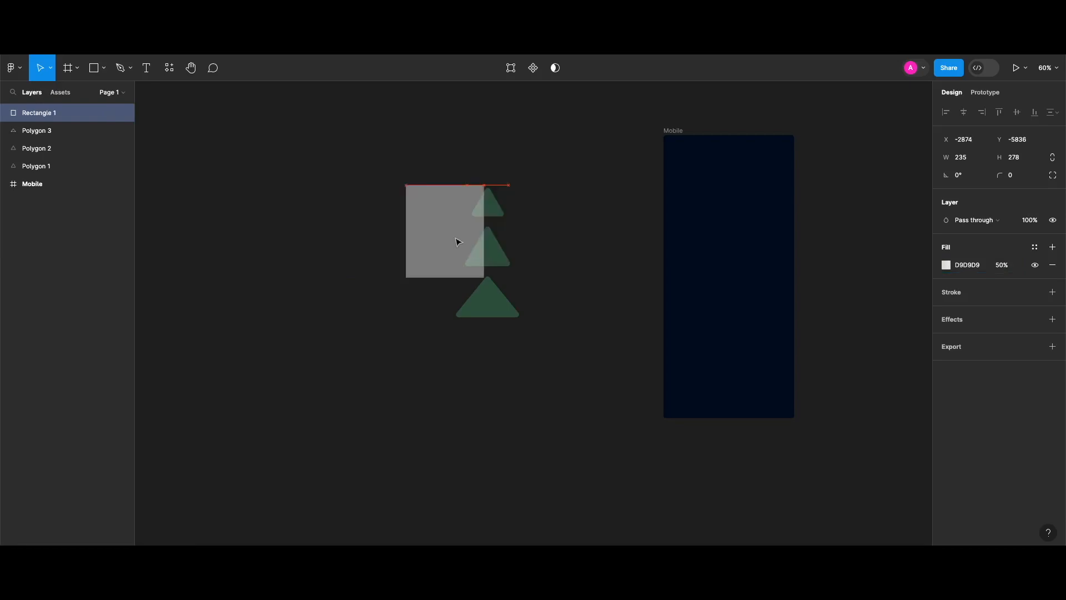
{"action": "left_click", "coordinate": [492, 206]}
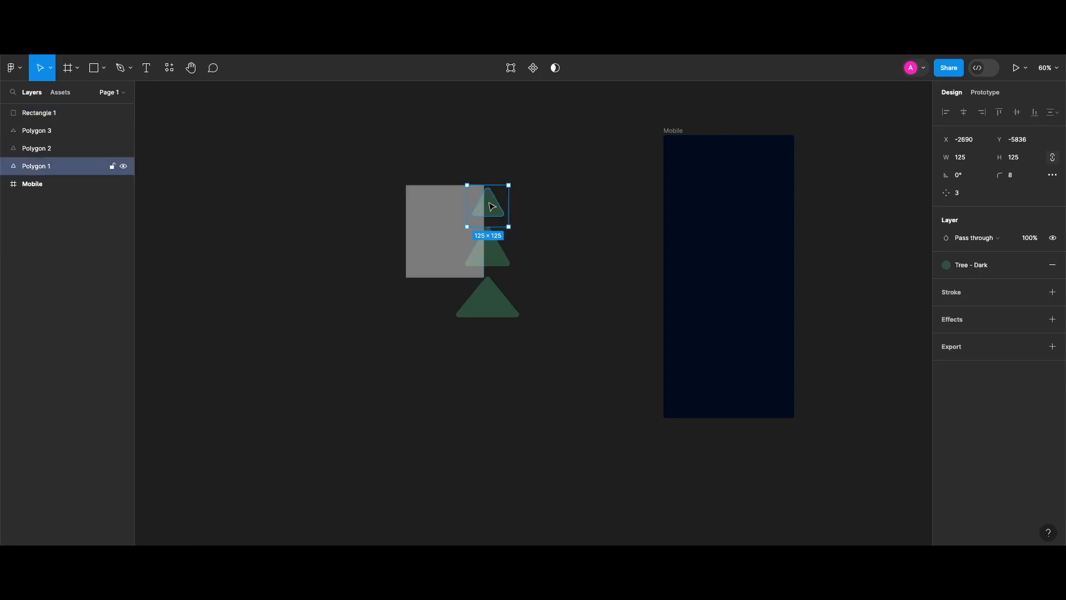
{"action": "left_click_drag", "start_coordinate": [500, 294], "coordinate": [506, 245]}
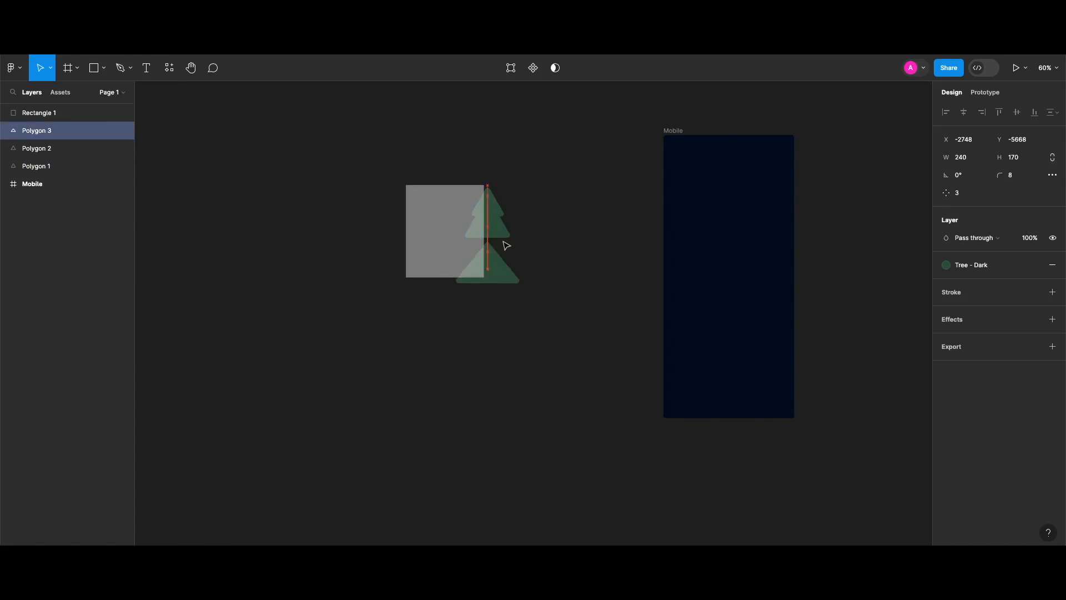
{"action": "left_click_drag", "start_coordinate": [507, 246], "coordinate": [506, 225]}
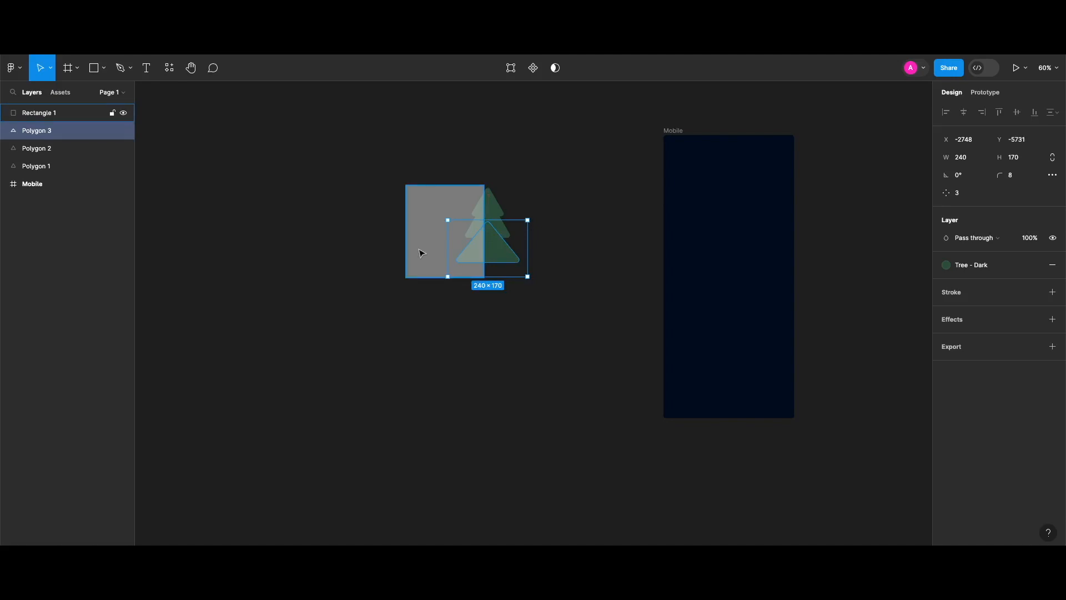
Delete the guide rectangle and distribute the three triangles evenly in height along a shared horizontal center
{"action": "left_click", "coordinate": [436, 210]}
{"action": "key", "text": "BackSpace"}
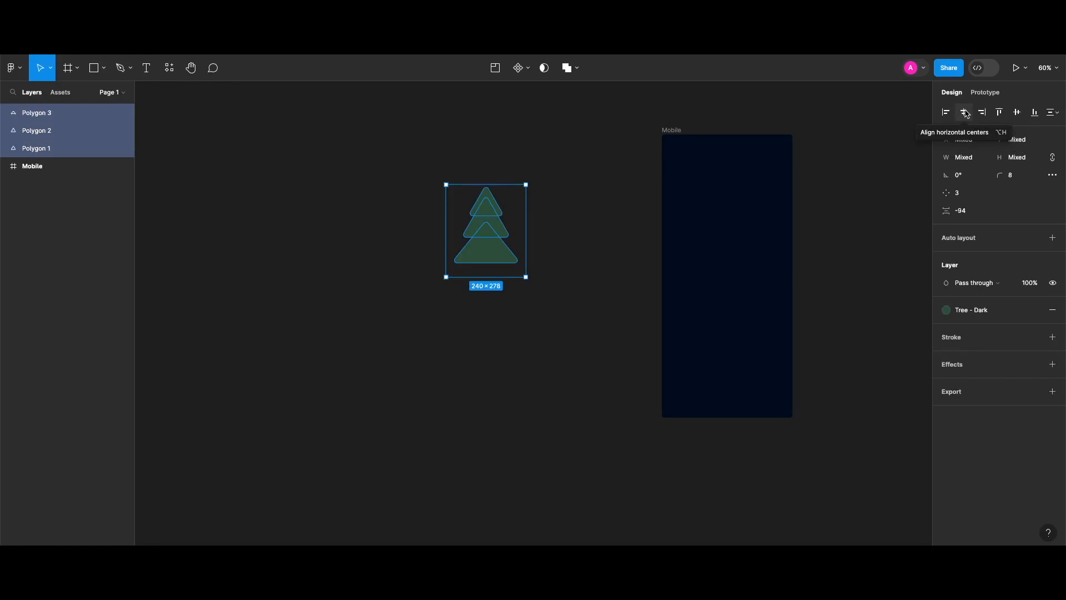
{"action": "left_click", "coordinate": [1052, 112]}
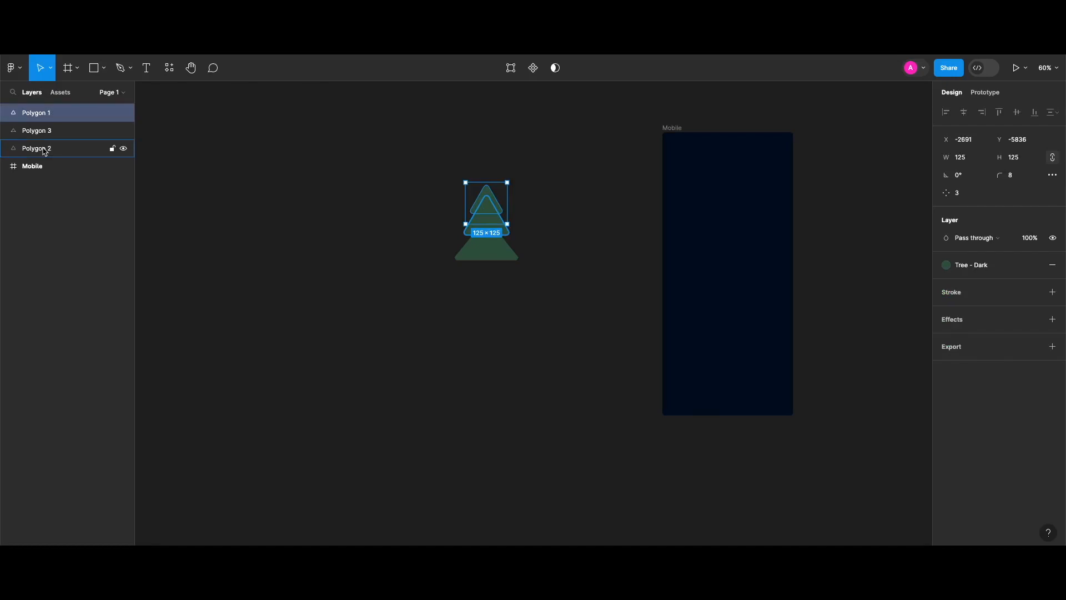
Group the three tree triangles and convert the group into a component
{"action": "left_click_drag", "start_coordinate": [430, 167], "coordinate": [543, 286]}
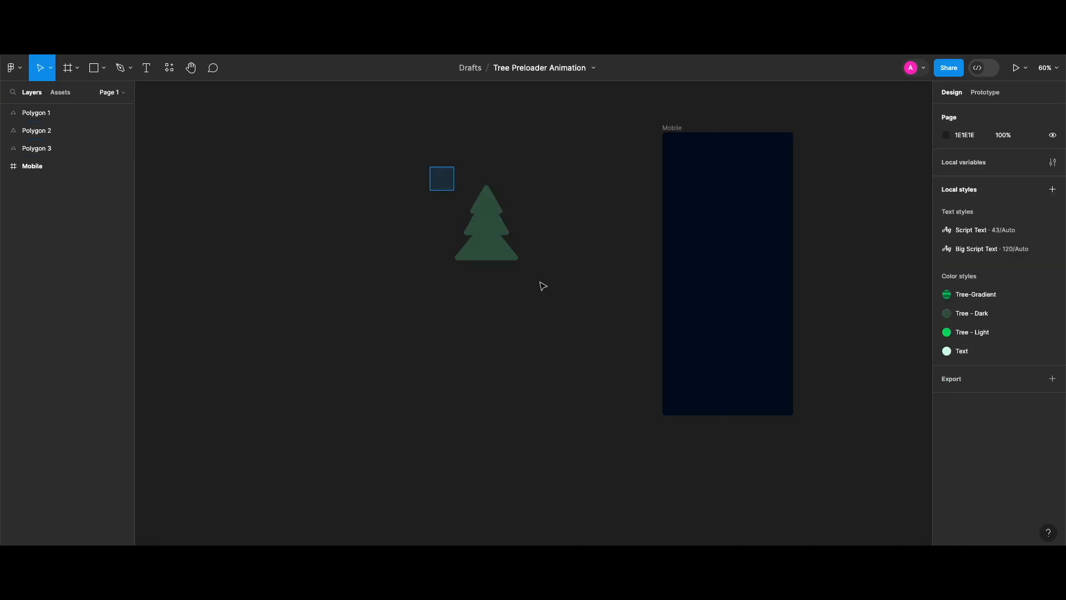
{"action": "key", "text": "ctrl+g"}
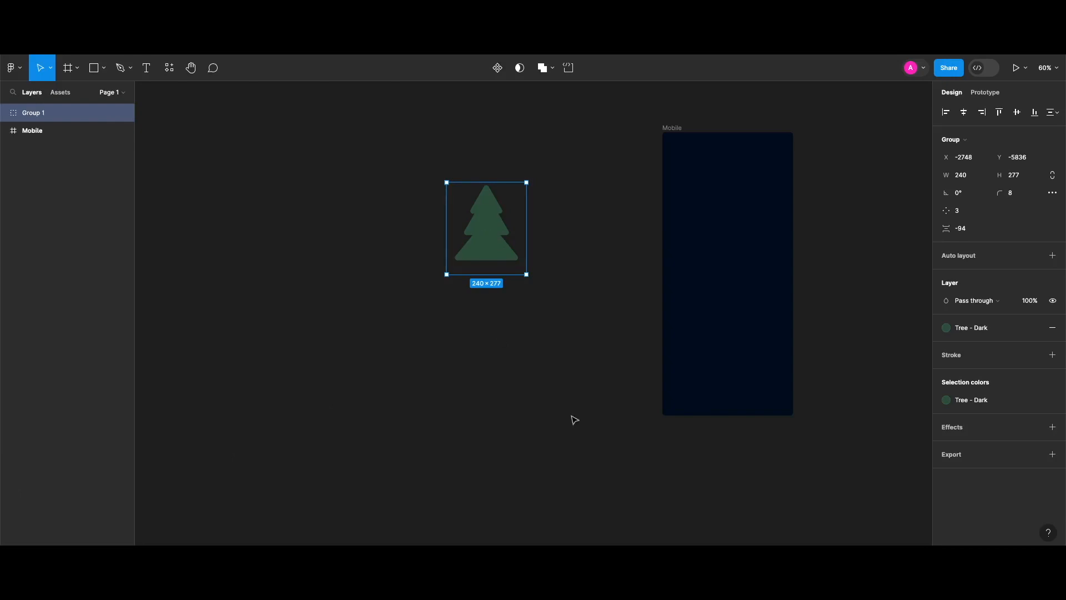
{"action": "key", "text": "ctrl+alt+k"}
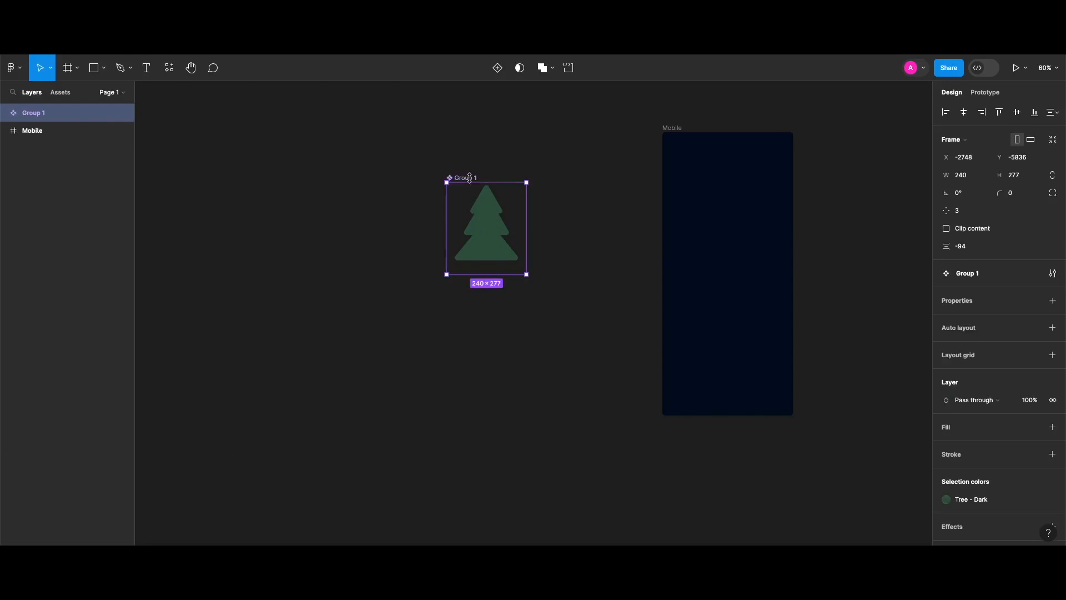
Rename the tree component to Animated Tree
{"action": "double_click", "coordinate": [473, 178]}
{"action": "type", "text": "Anim"}
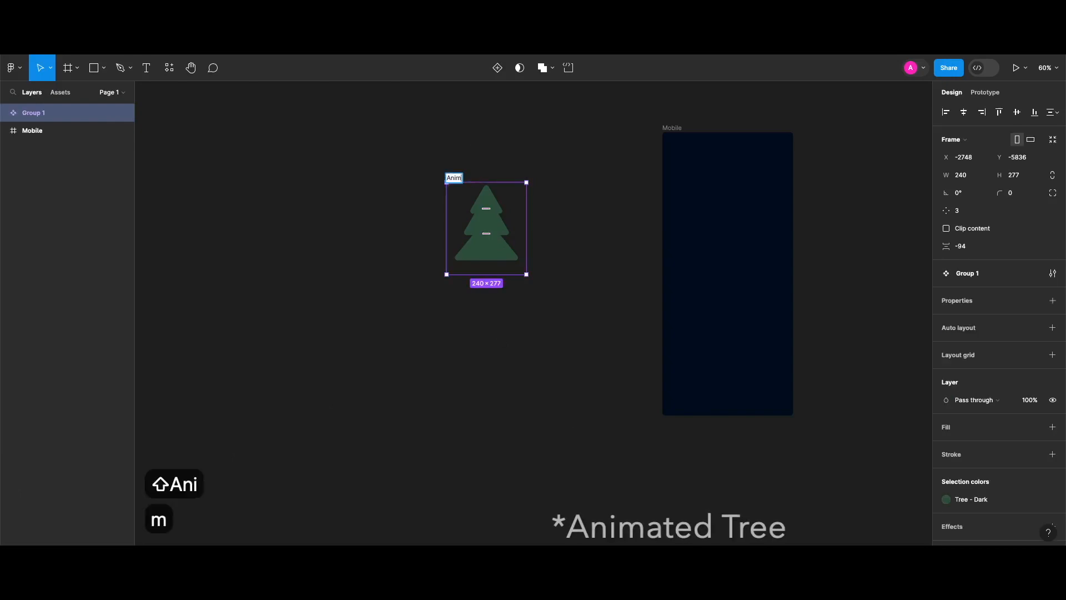
{"action": "type", "text": "ated Tree"}
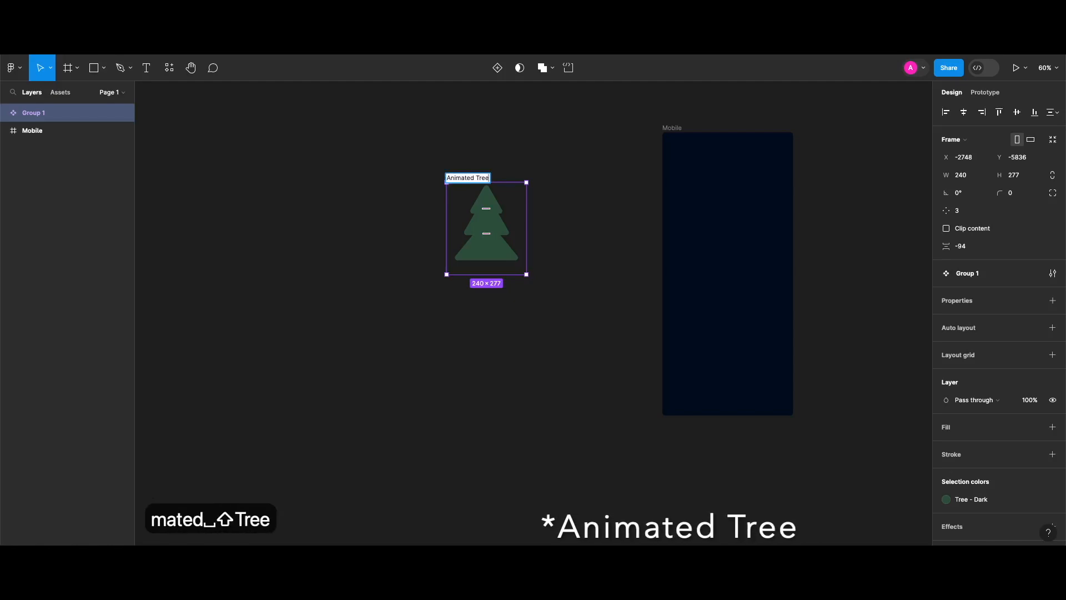
{"action": "key", "text": "Return"}
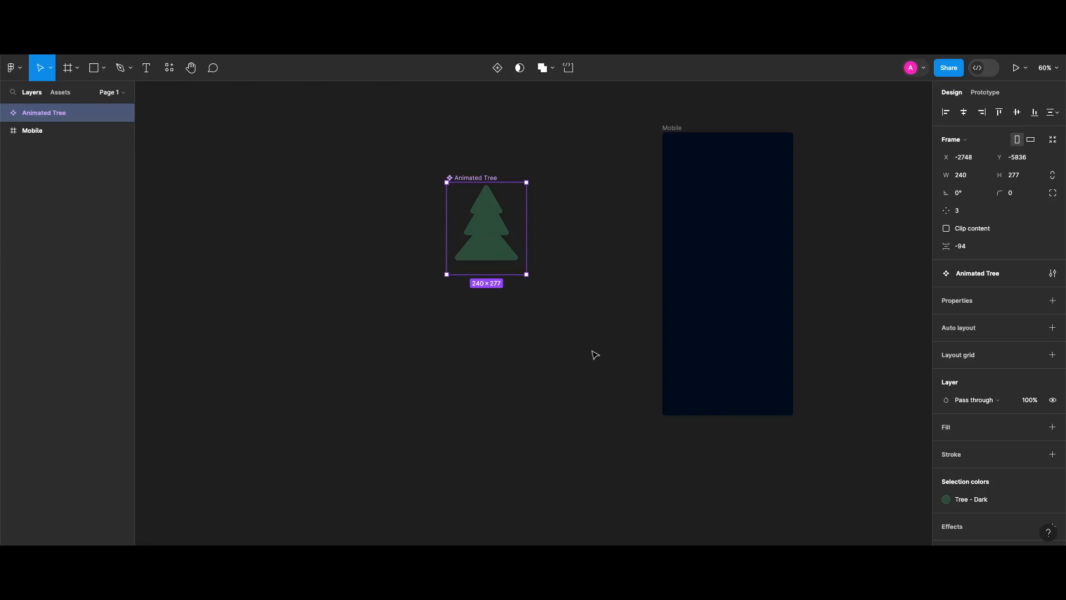
Add a second variant to Animated Tree and apply the Tree - Light color style to its bottom triangle
{"action": "left_click", "coordinate": [498, 68]}
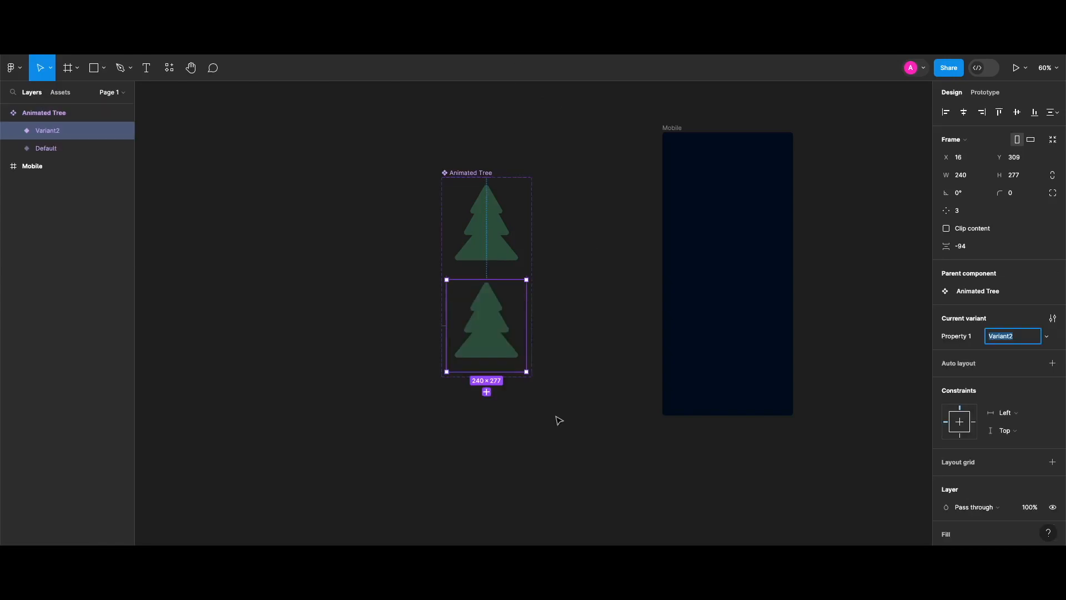
{"action": "left_click", "coordinate": [500, 353]}
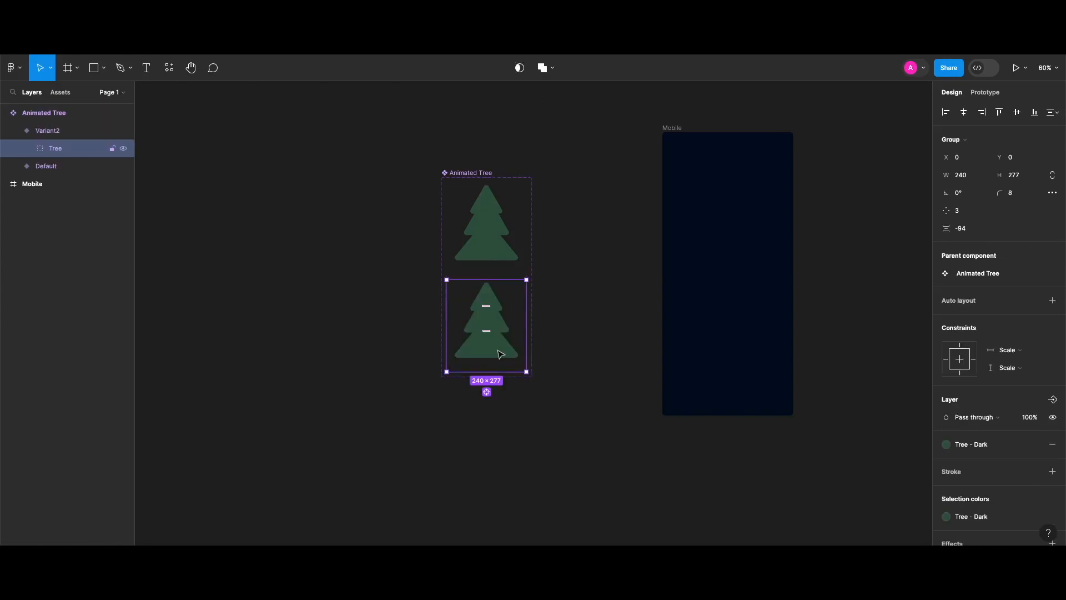
{"action": "left_click", "coordinate": [500, 354]}
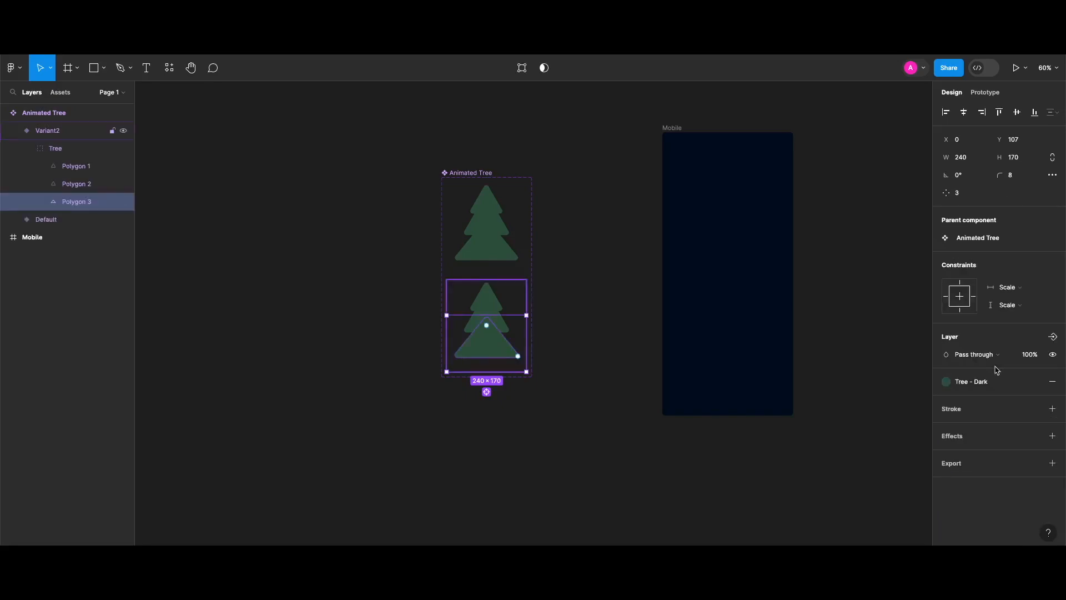
{"action": "left_click", "coordinate": [982, 383]}
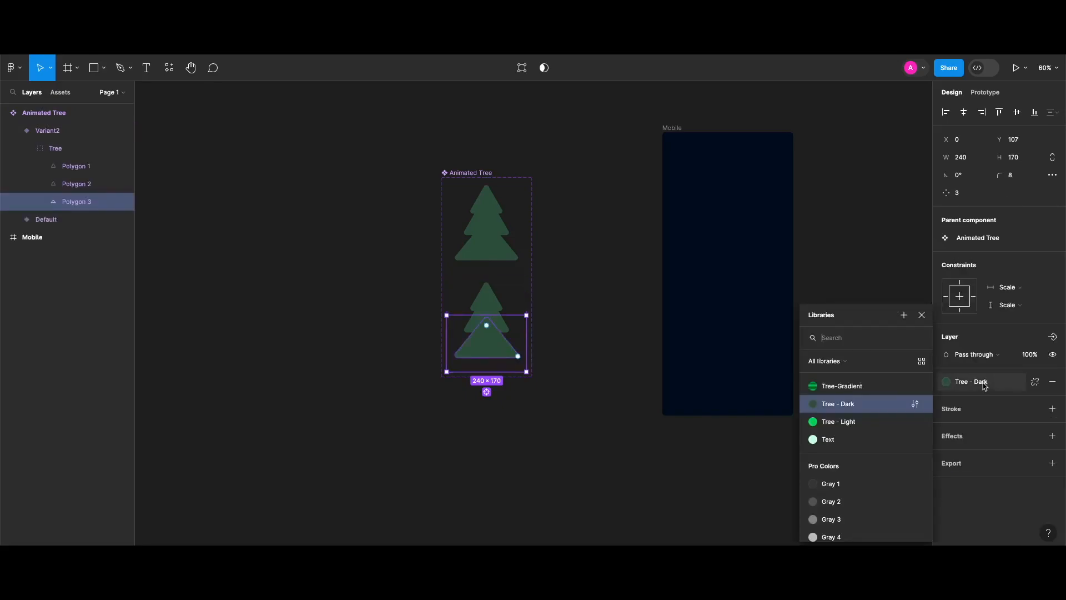
{"action": "left_click", "coordinate": [855, 422]}
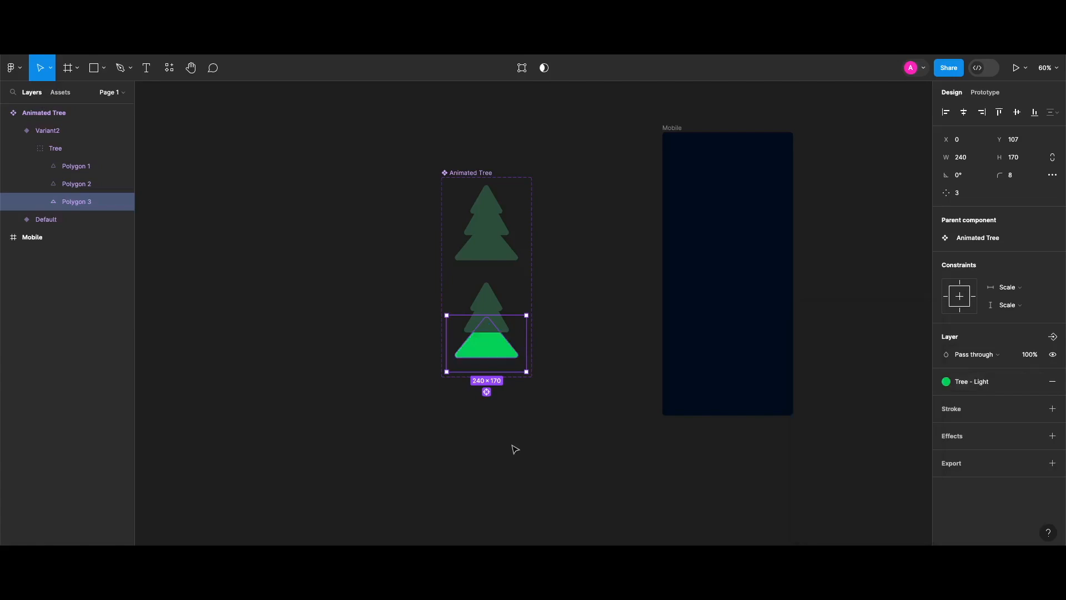
Add a third variant from the Default tree and apply the Tree - Light color style to its middle triangle
{"action": "left_click", "coordinate": [488, 245]}
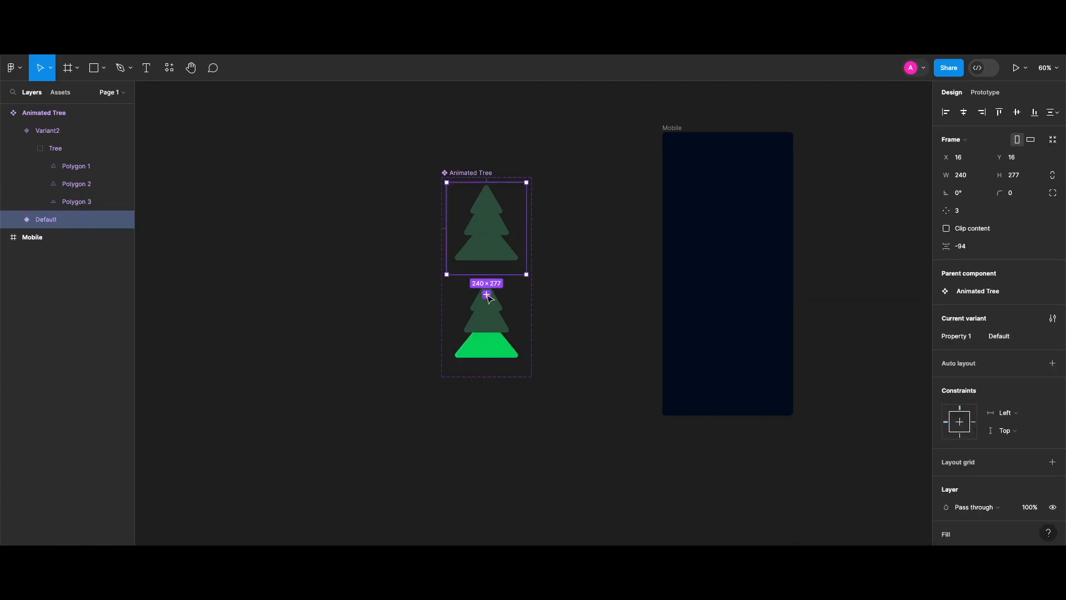
{"action": "left_click", "coordinate": [487, 294]}
{"action": "left_click", "coordinate": [555, 395]}
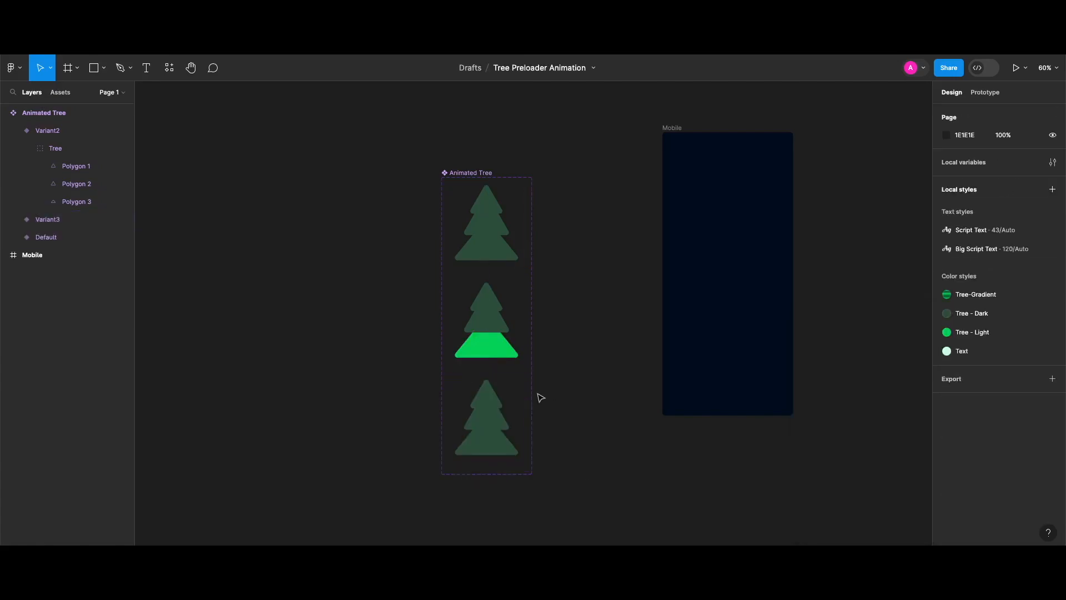
{"action": "left_click", "coordinate": [494, 417]}
{"action": "double_click", "coordinate": [497, 420]}
{"action": "double_click", "coordinate": [498, 423]}
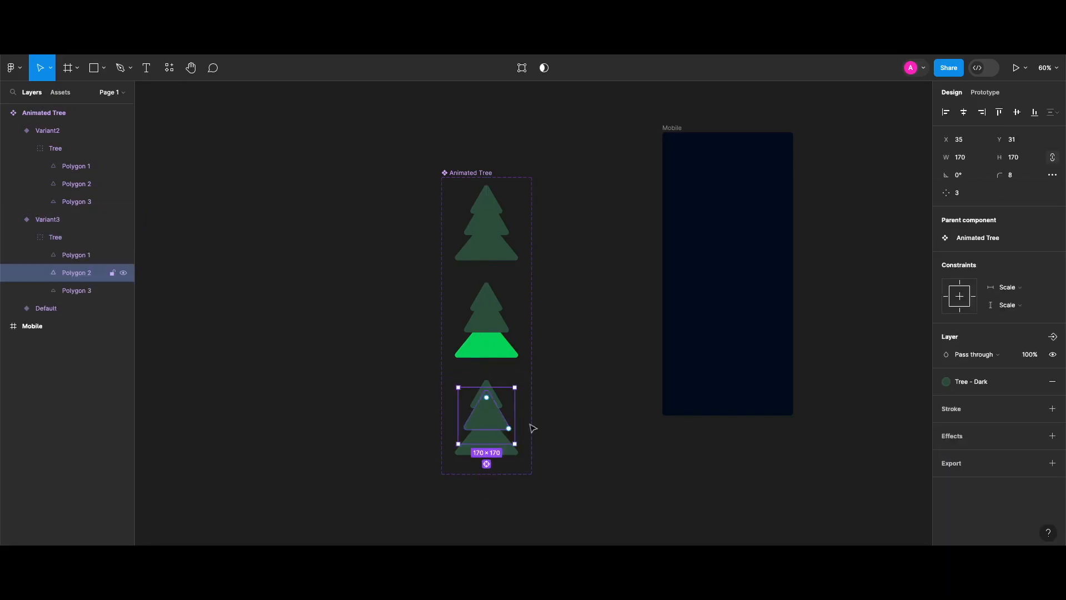
{"action": "left_click", "coordinate": [974, 382]}
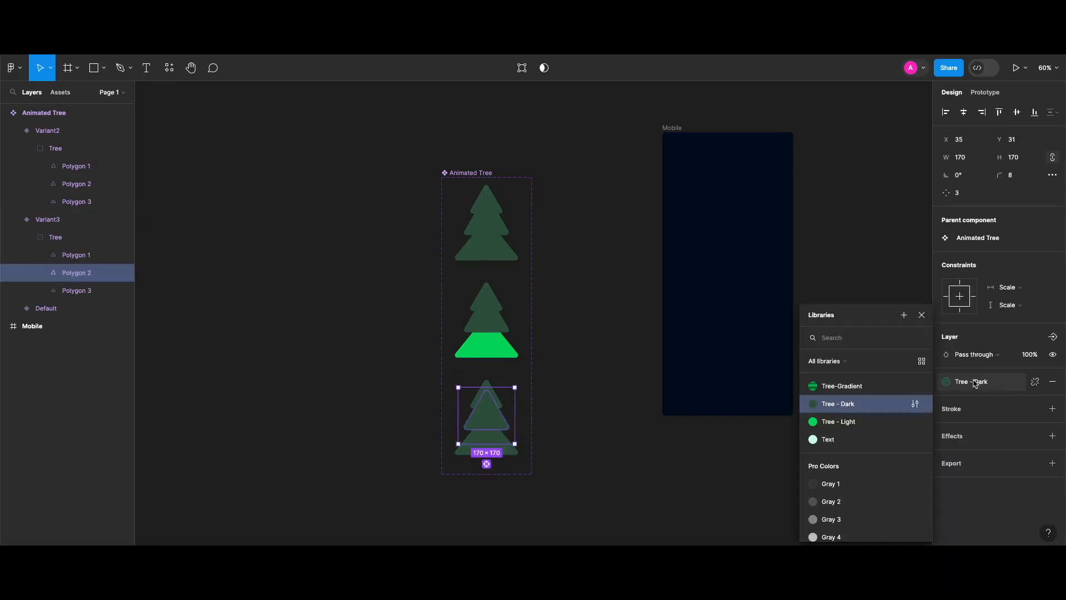
{"action": "left_click", "coordinate": [838, 421]}
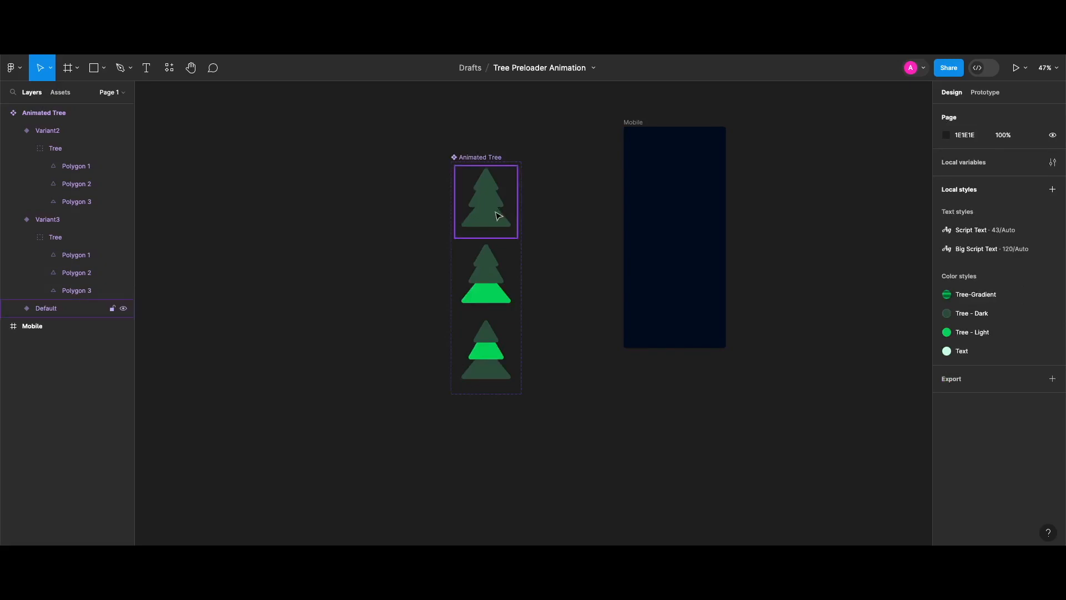
Add a fourth variant from the Default tree and apply the Tree - Light color style to its top triangle
{"action": "left_click", "coordinate": [498, 216]}
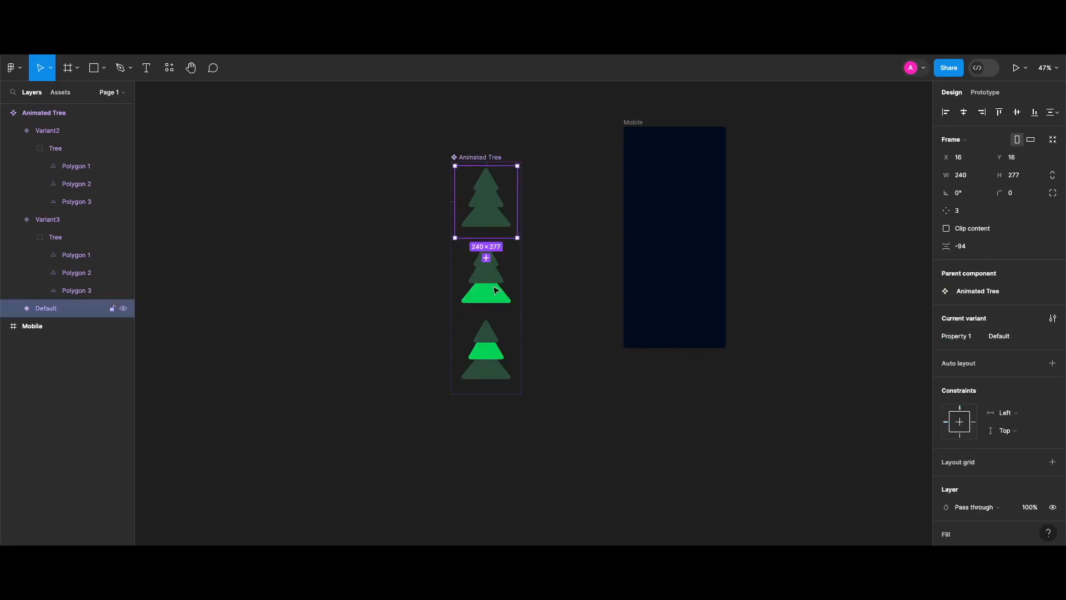
{"action": "left_click", "coordinate": [486, 258]}
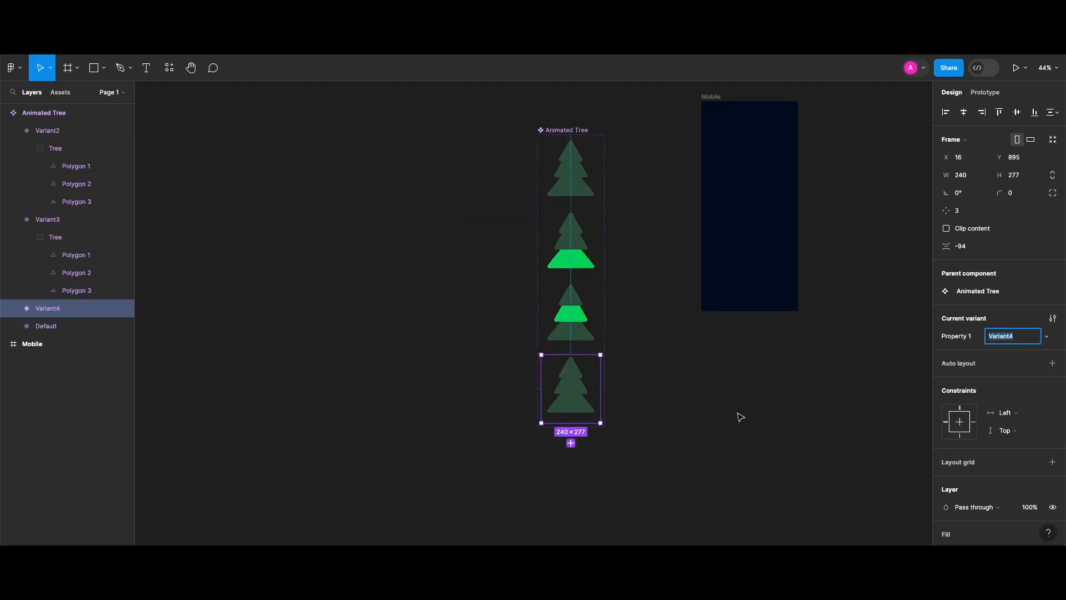
{"action": "double_click", "coordinate": [573, 373]}
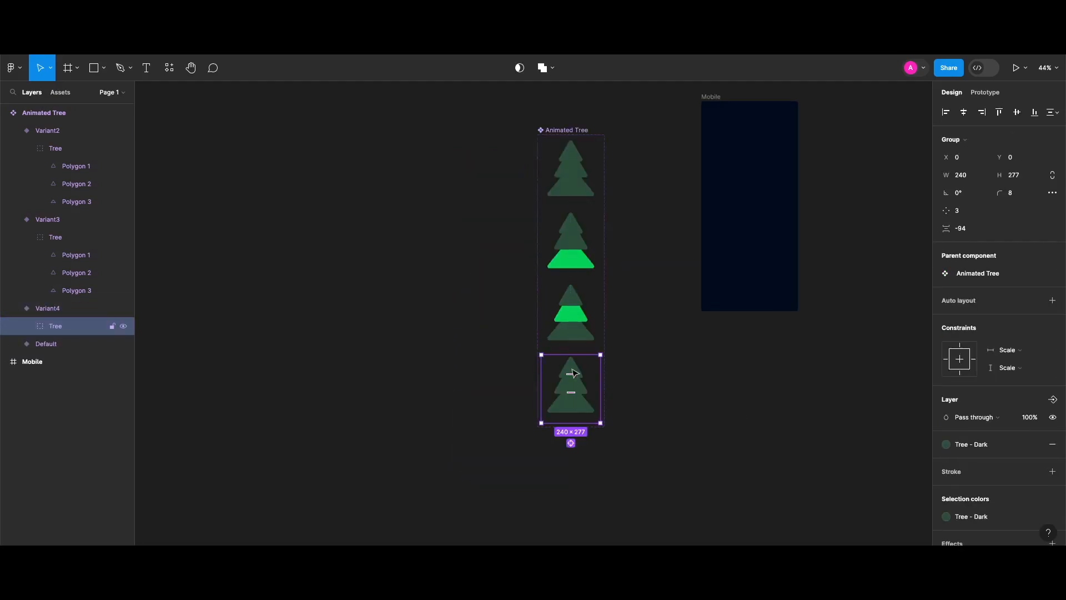
{"action": "double_click", "coordinate": [573, 372]}
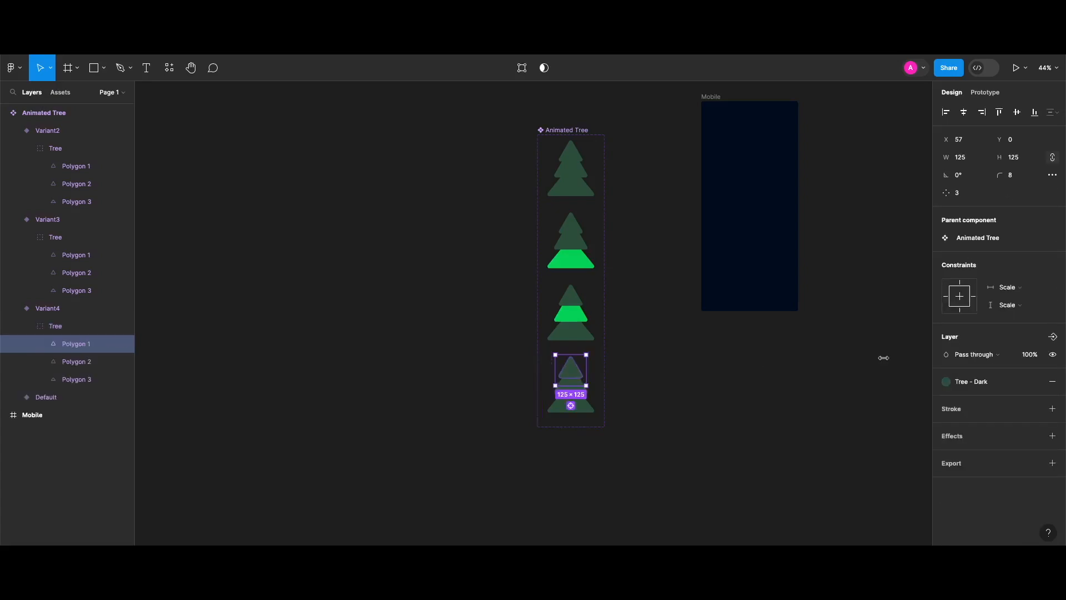
{"action": "left_click", "coordinate": [971, 383]}
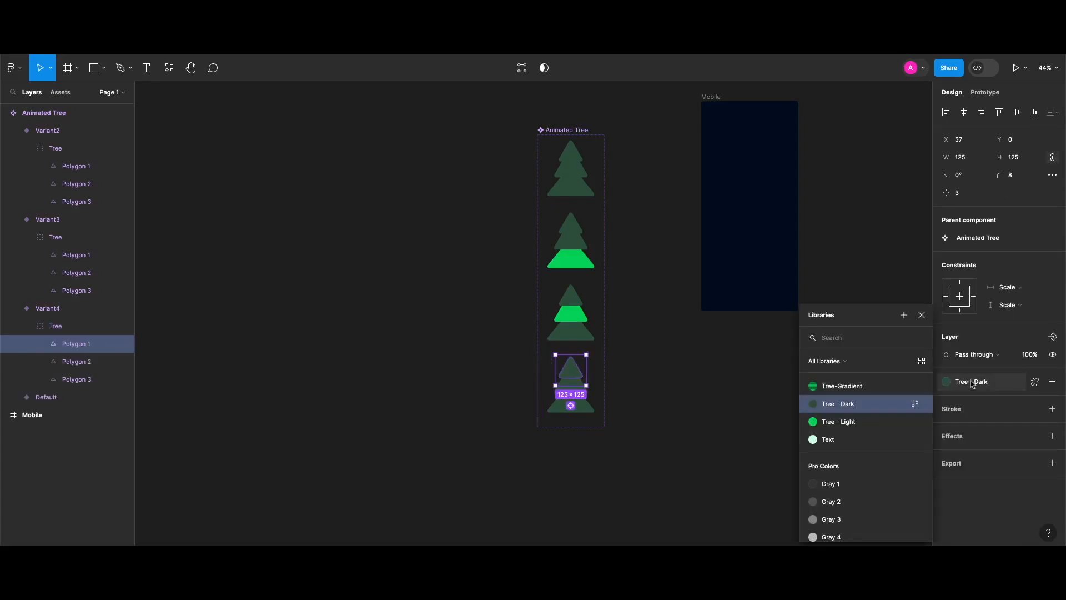
{"action": "left_click", "coordinate": [862, 421]}
{"action": "left_click", "coordinate": [683, 432]}
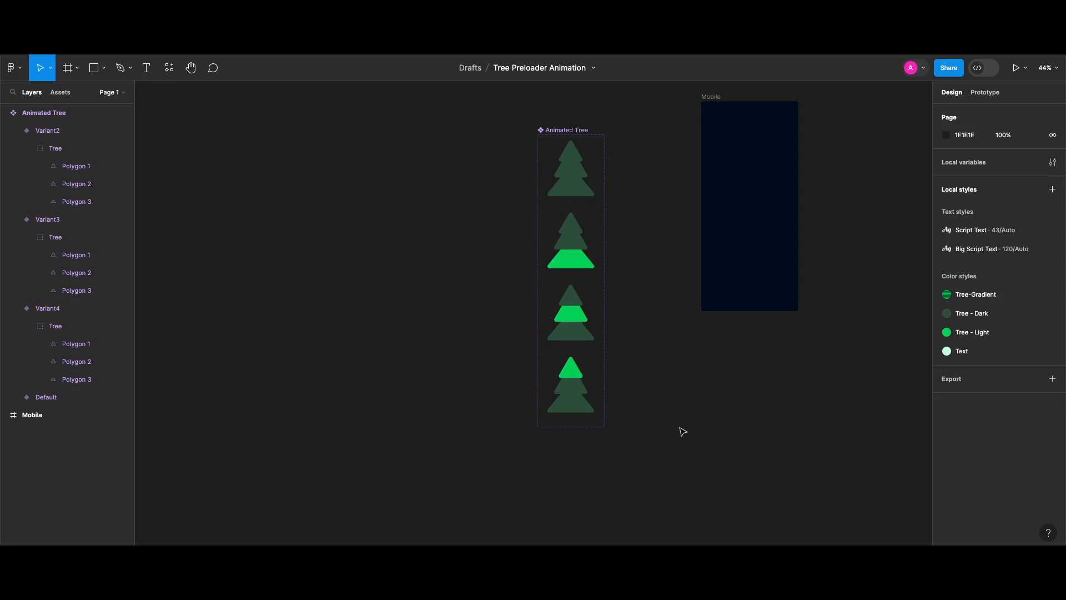
Create a prototype connection from the Default variant to Variant2, triggered After delay with a delay of 300 ms
{"action": "key", "text": "shift+e"}
{"action": "left_click", "coordinate": [571, 177]}
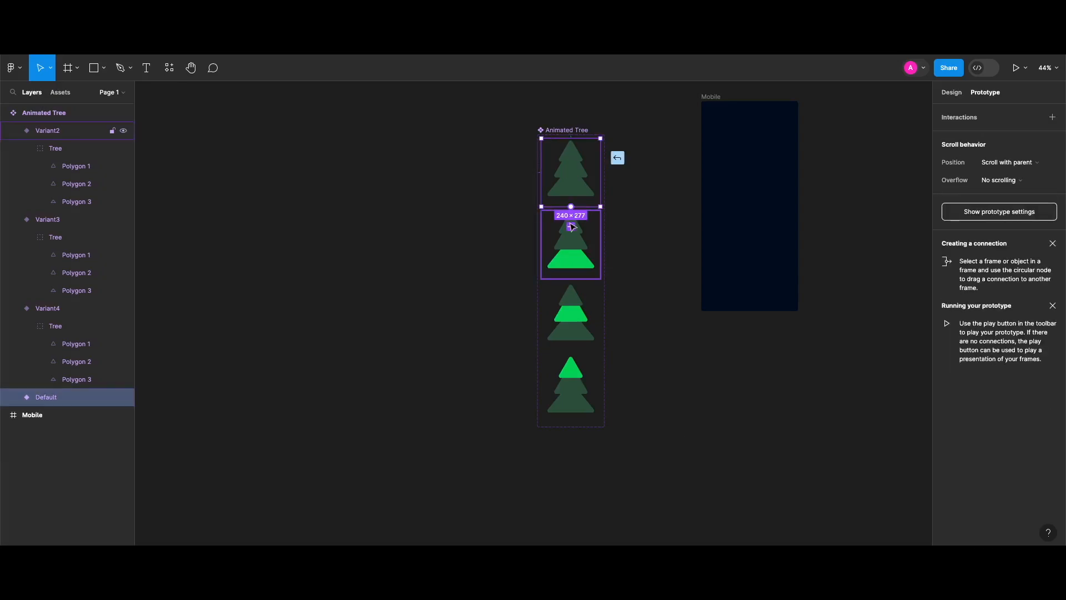
{"action": "left_click_drag", "start_coordinate": [572, 227], "coordinate": [572, 225]}
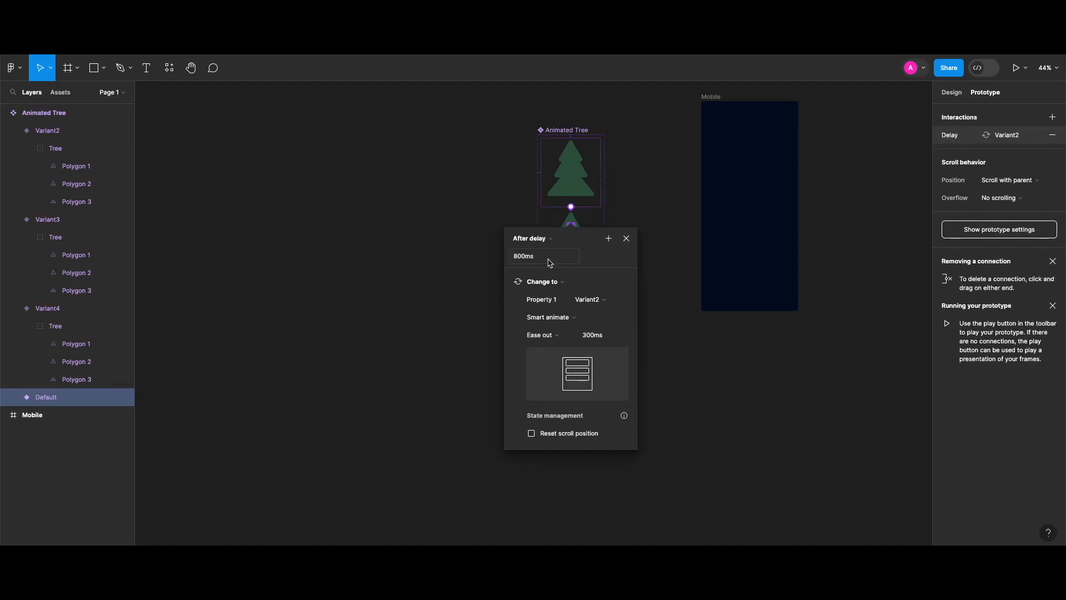
{"action": "left_click", "coordinate": [520, 257]}
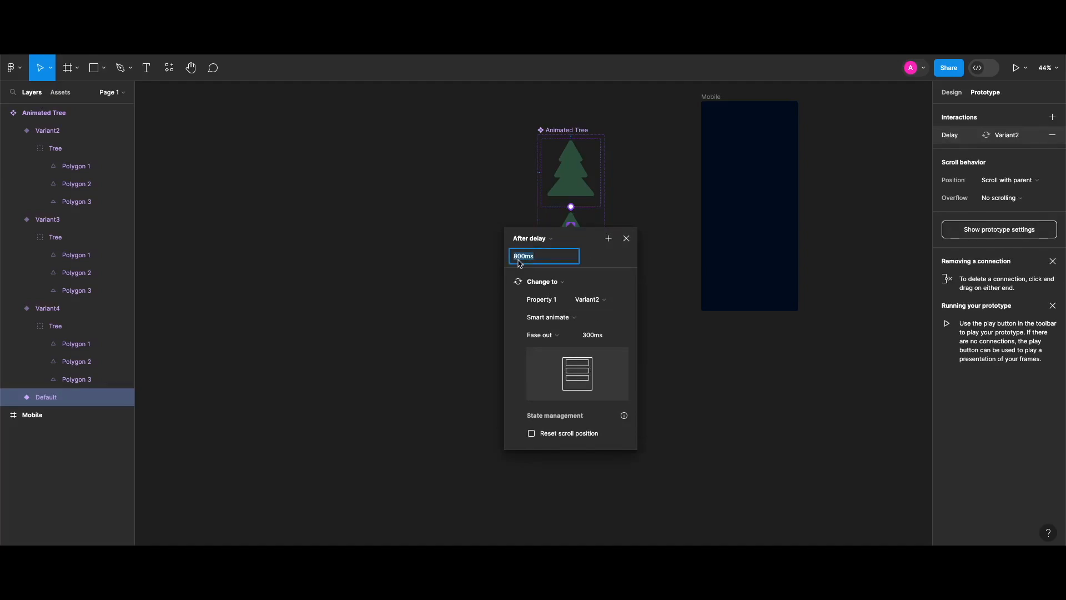
{"action": "type", "text": "300"}
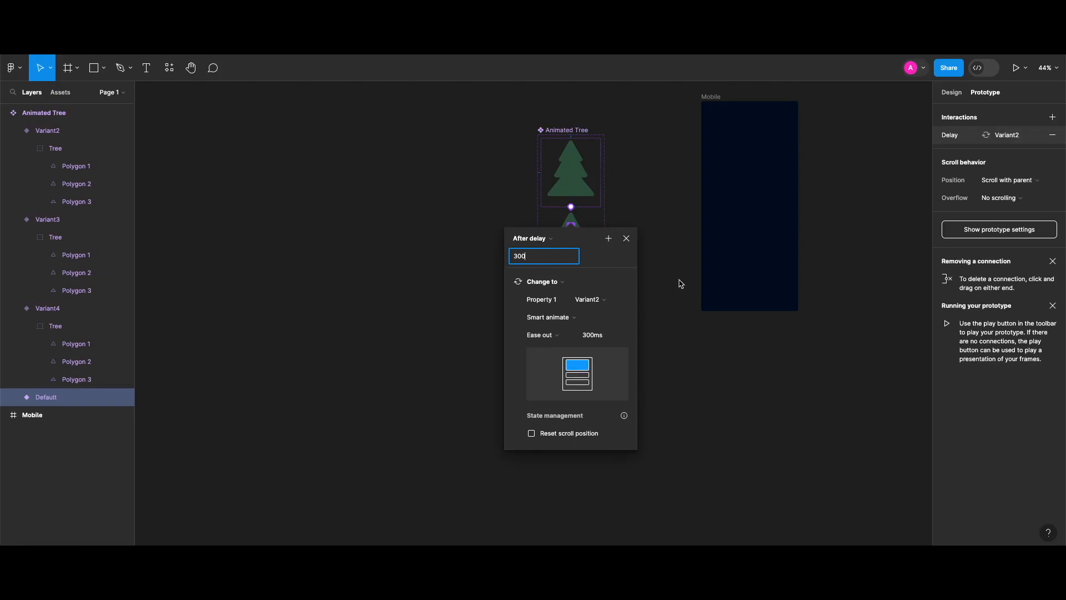
Connect Variant2 to Variant3 with an After delay trigger of 300 ms
{"action": "left_click", "coordinate": [578, 220]}
{"action": "left_click_drag", "start_coordinate": [571, 279], "coordinate": [573, 312]}
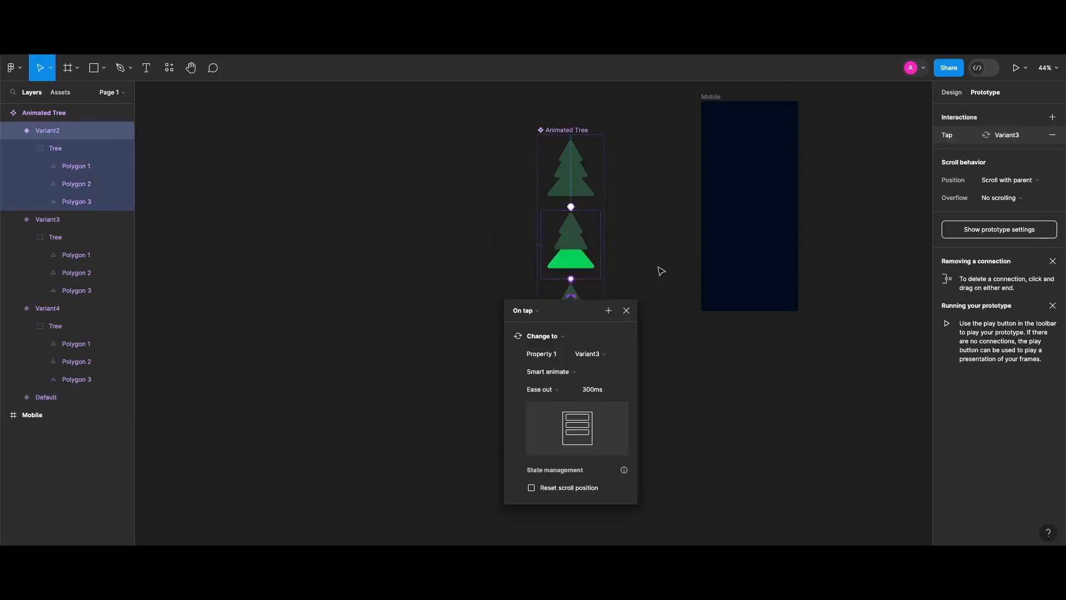
{"action": "left_click", "coordinate": [525, 311]}
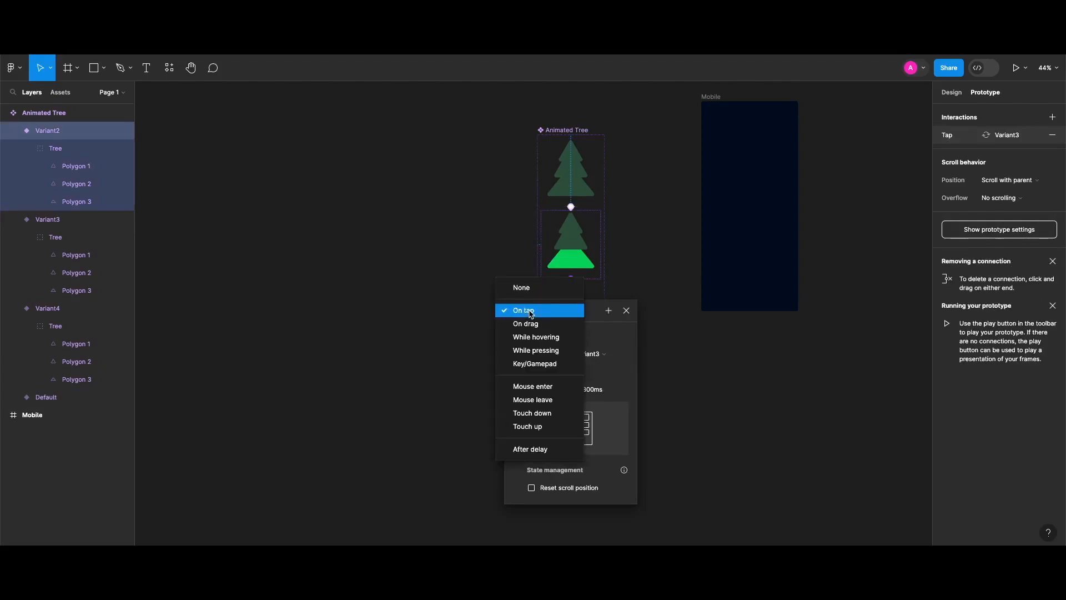
{"action": "left_click", "coordinate": [519, 447]}
{"action": "key", "text": "BackSpace"}
{"action": "type", "text": "300ms"}
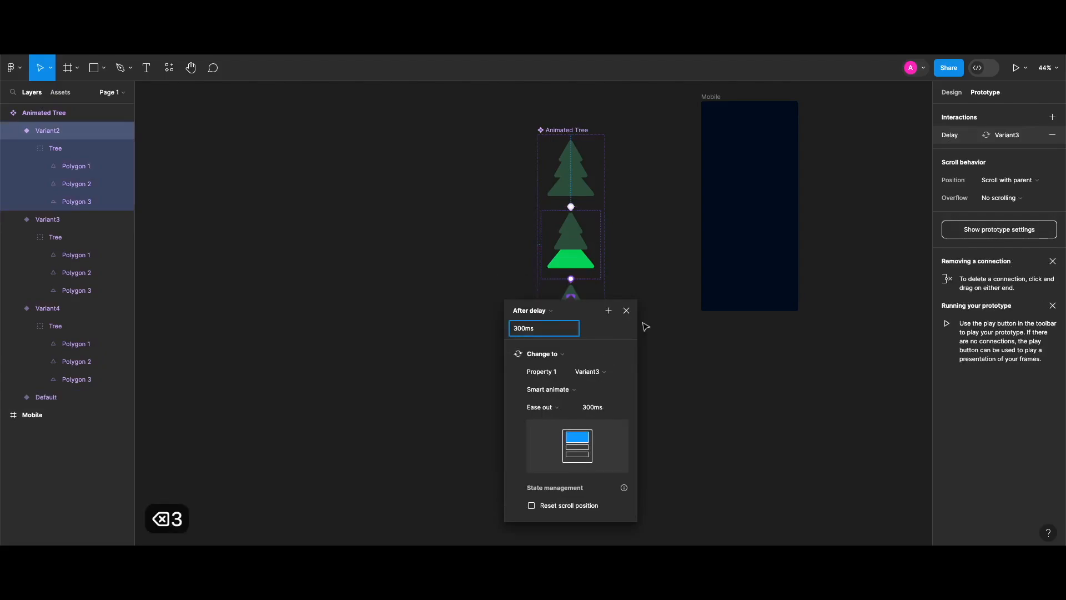
Connect Variant3 to Variant4 with an After delay trigger of 300 ms
{"action": "left_click", "coordinate": [571, 347]}
{"action": "left_click_drag", "start_coordinate": [571, 352], "coordinate": [571, 389]}
{"action": "left_click", "coordinate": [525, 382]}
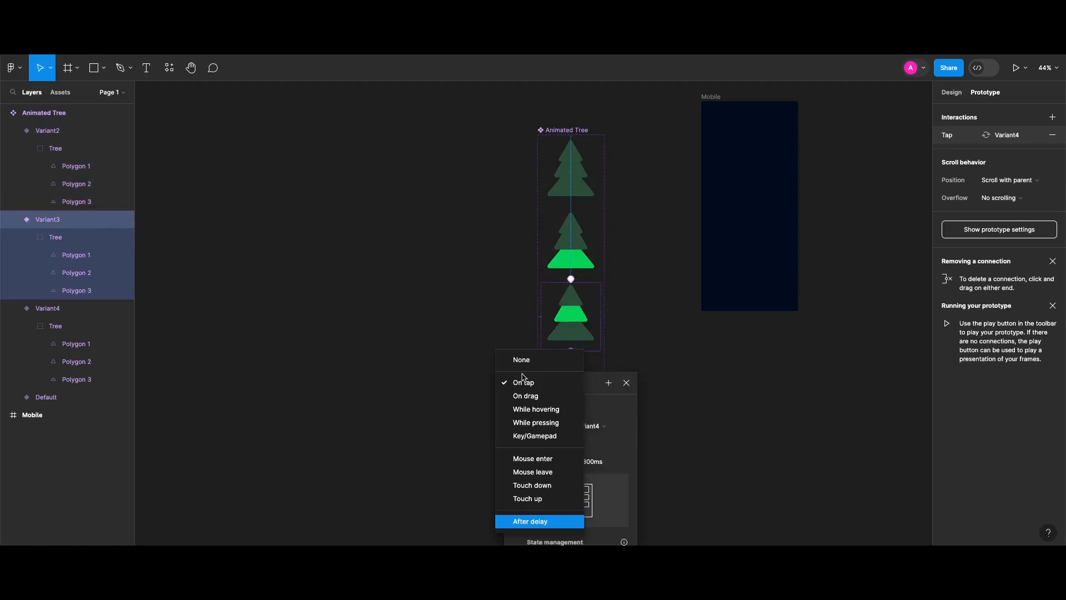
{"action": "left_click", "coordinate": [525, 521]}
{"action": "left_click", "coordinate": [518, 401]}
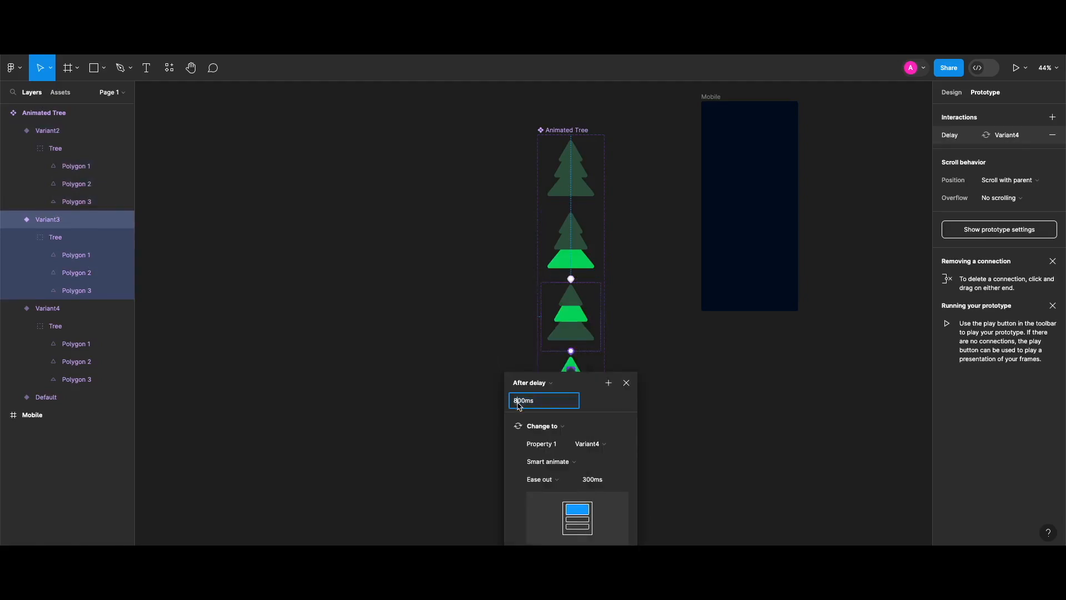
{"action": "key", "text": "BackSpace"}
{"action": "type", "text": "3"}
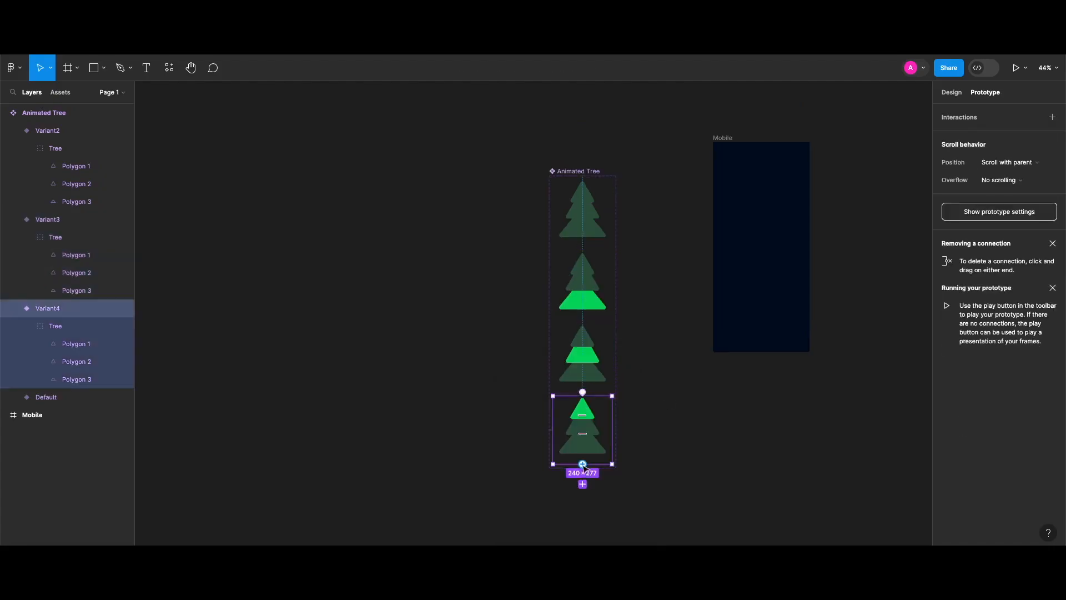
Connect Variant4 back to the Default variant with an After delay trigger
{"action": "left_click_drag", "start_coordinate": [583, 465], "coordinate": [594, 216]}
{"action": "left_click", "coordinate": [547, 275]}
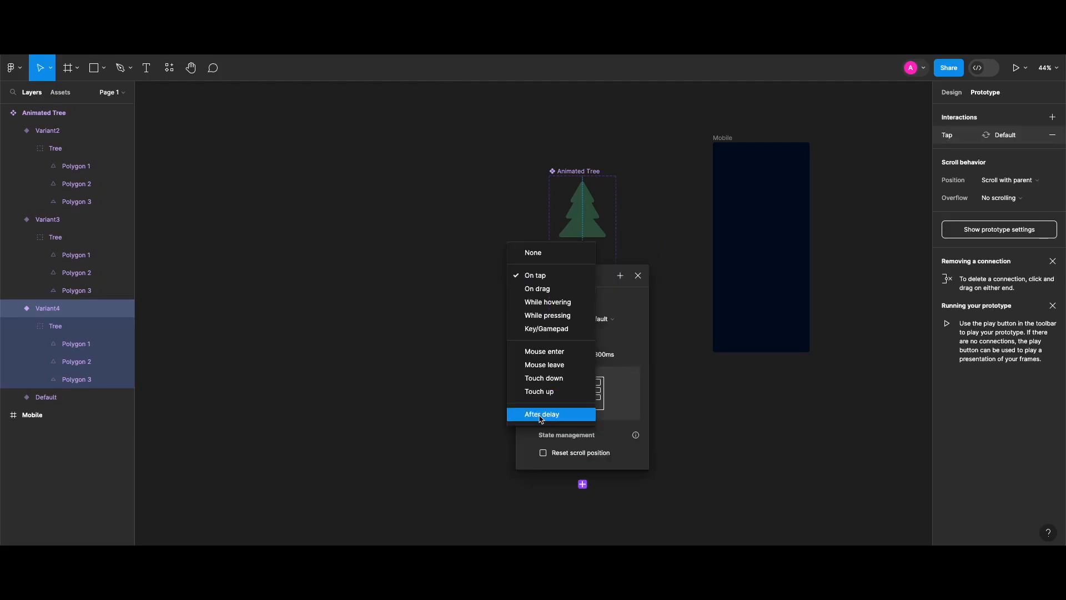
{"action": "left_click", "coordinate": [542, 414]}
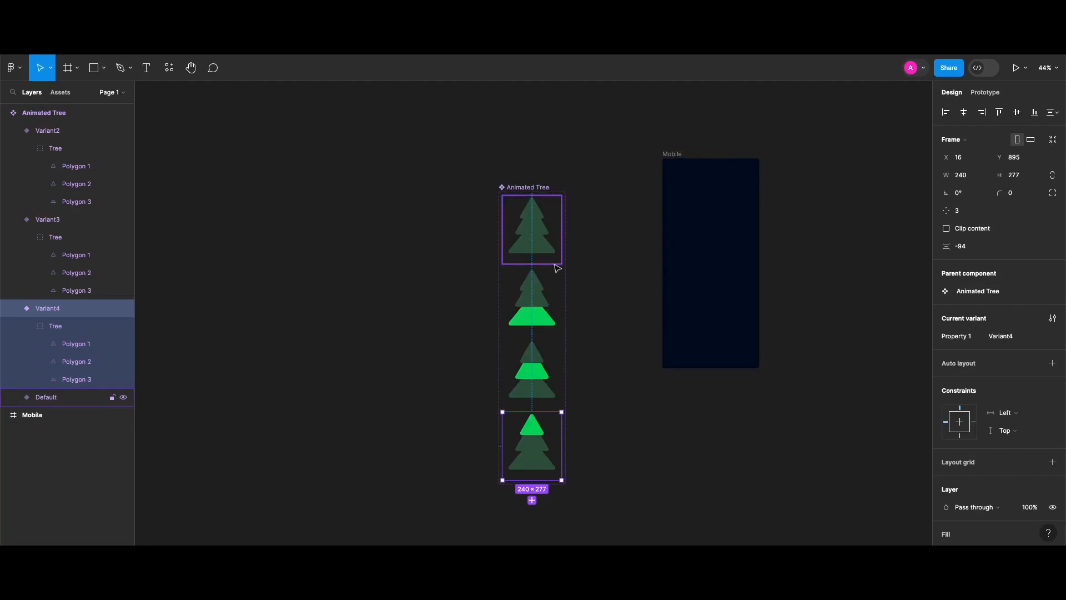
Place an instance of the Default tree in the upper part of the Mobile frame and preview the prototype
{"action": "left_click", "coordinate": [555, 264]}
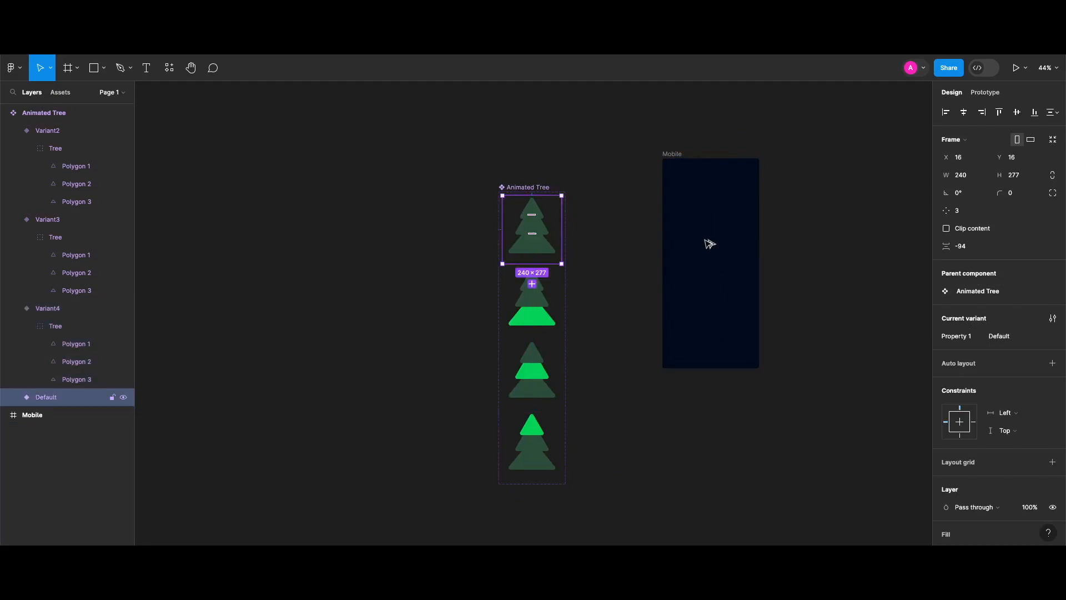
{"action": "left_click_drag", "start_coordinate": [709, 244], "coordinate": [720, 242]}
{"action": "left_click", "coordinate": [642, 467]}
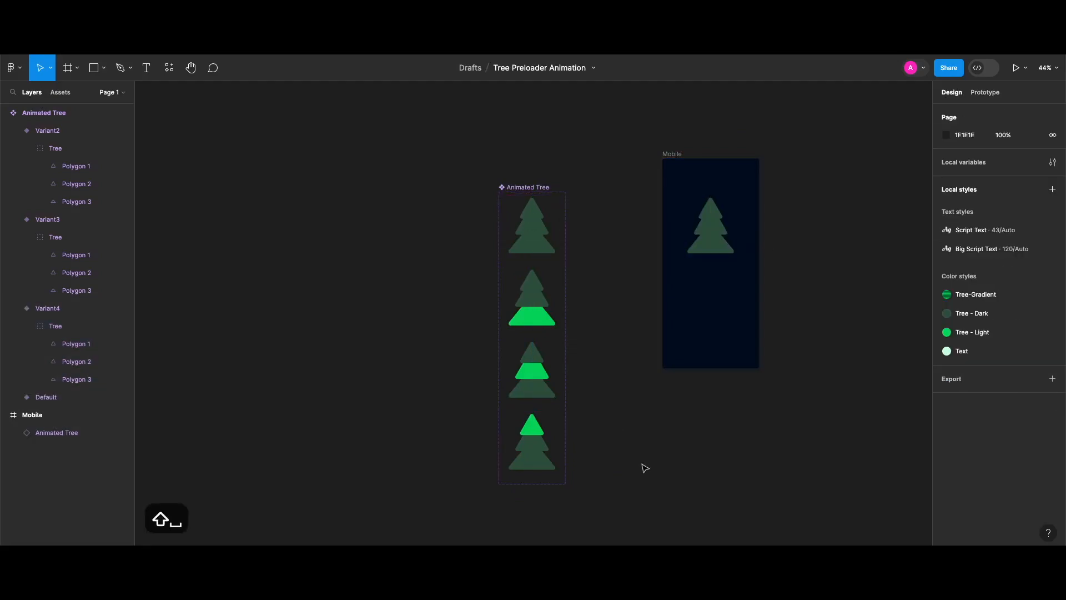
{"action": "key", "text": "shift+space"}
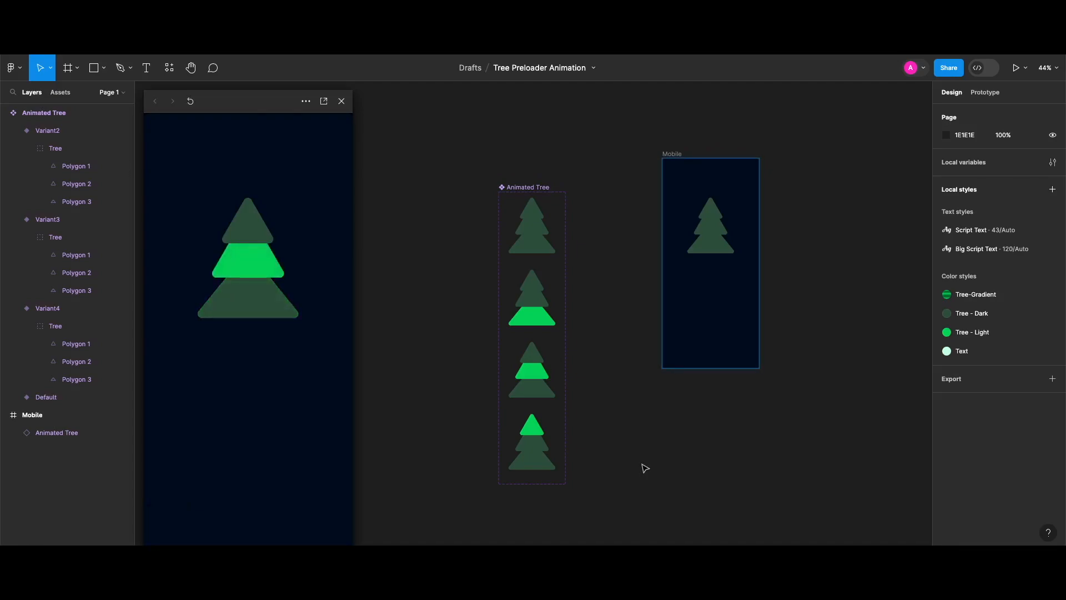
{"action": "left_click_drag", "start_coordinate": [281, 99], "coordinate": [284, 84]}
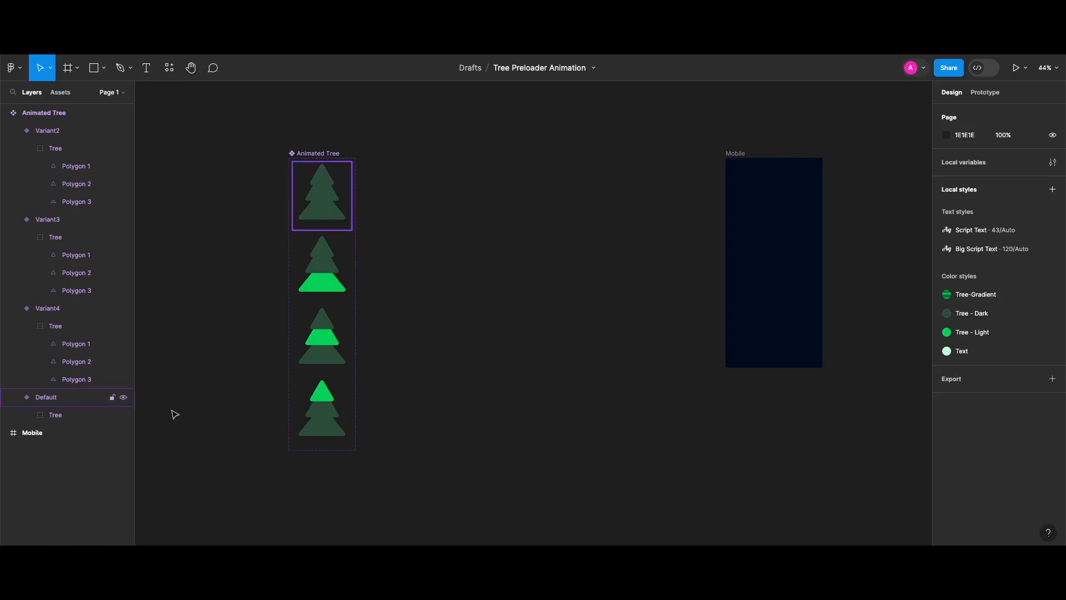
Copy the Default variant's Tree group onto the canvas between the component and the Mobile frame, and unite its triangles with Union selection
{"action": "left_click", "coordinate": [58, 416]}
{"action": "left_click", "coordinate": [59, 416]}
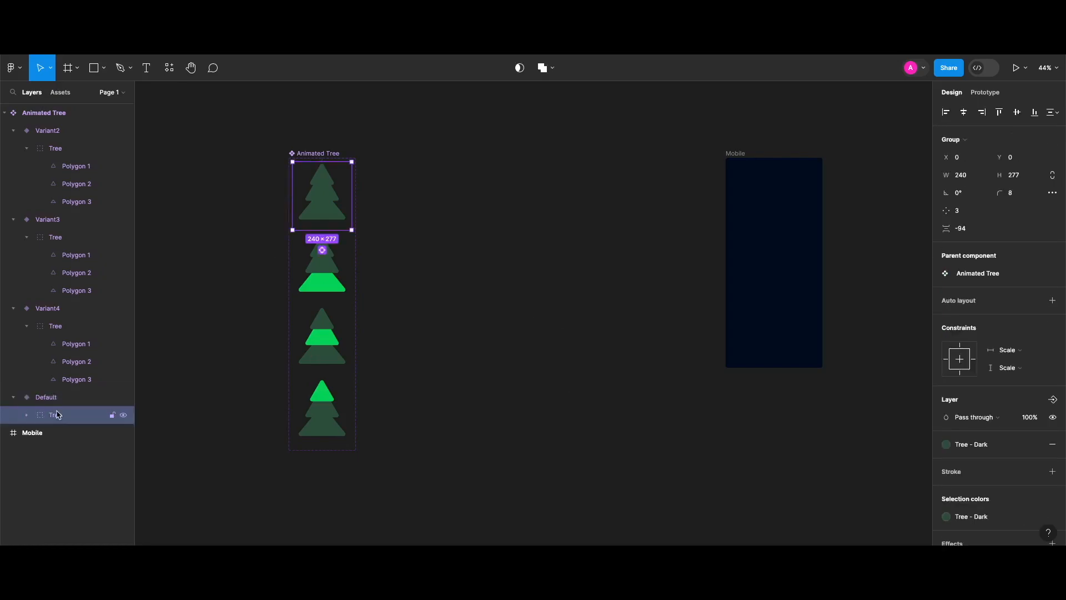
{"action": "key", "text": "super+c"}
{"action": "key", "text": "super+v"}
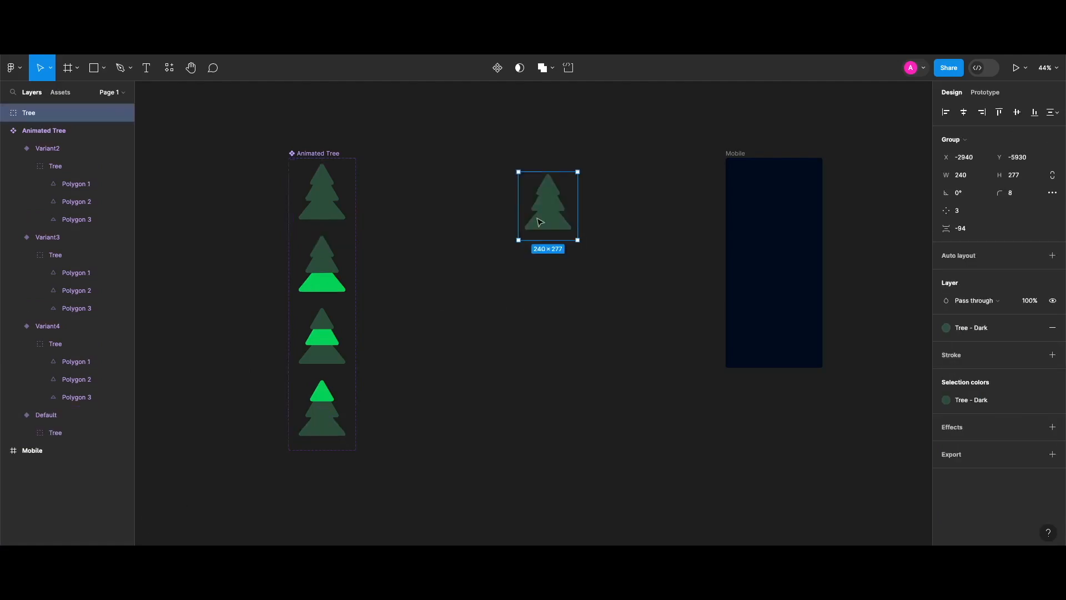
{"action": "mouse_move", "coordinate": [546, 209]}
{"action": "left_mouse_down"}
{"action": "mouse_move", "coordinate": [545, 200]}
{"action": "mouse_move", "coordinate": [532, 218]}
{"action": "left_mouse_up"}
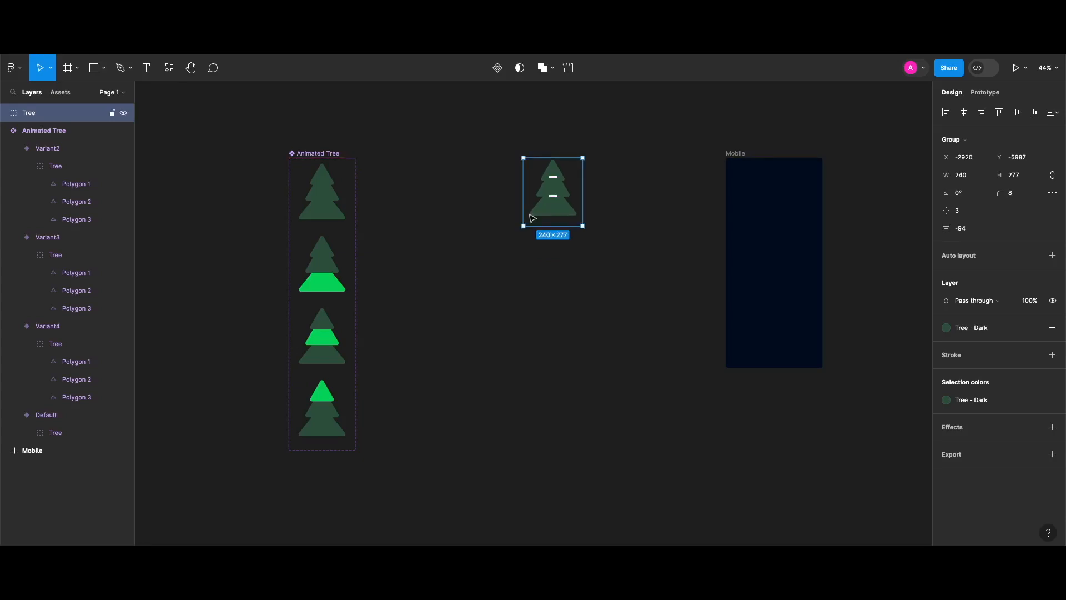
{"action": "left_click", "coordinate": [553, 69]}
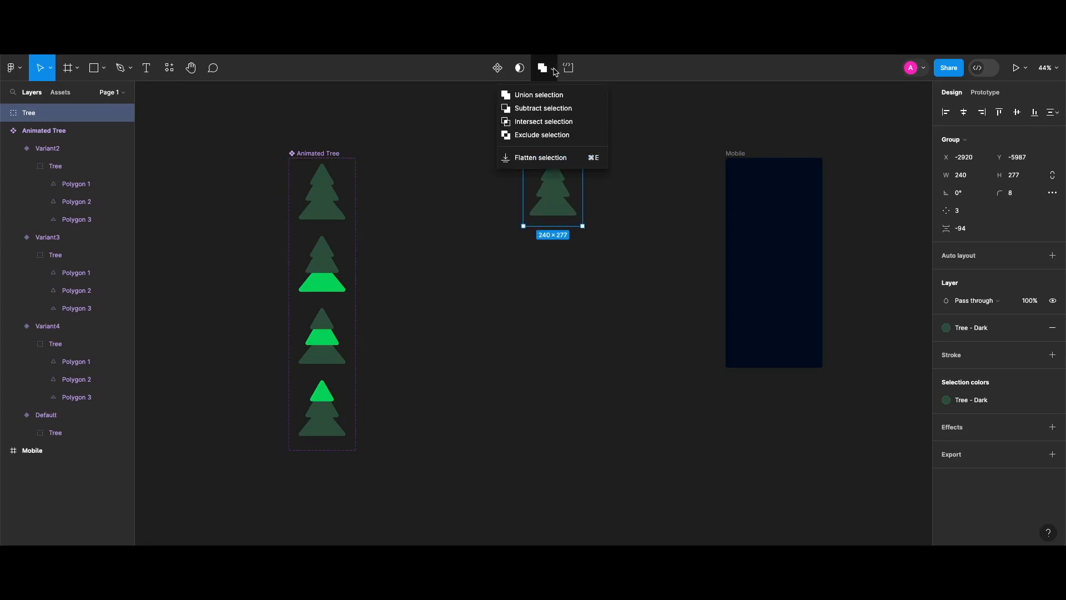
{"action": "left_click", "coordinate": [551, 97]}
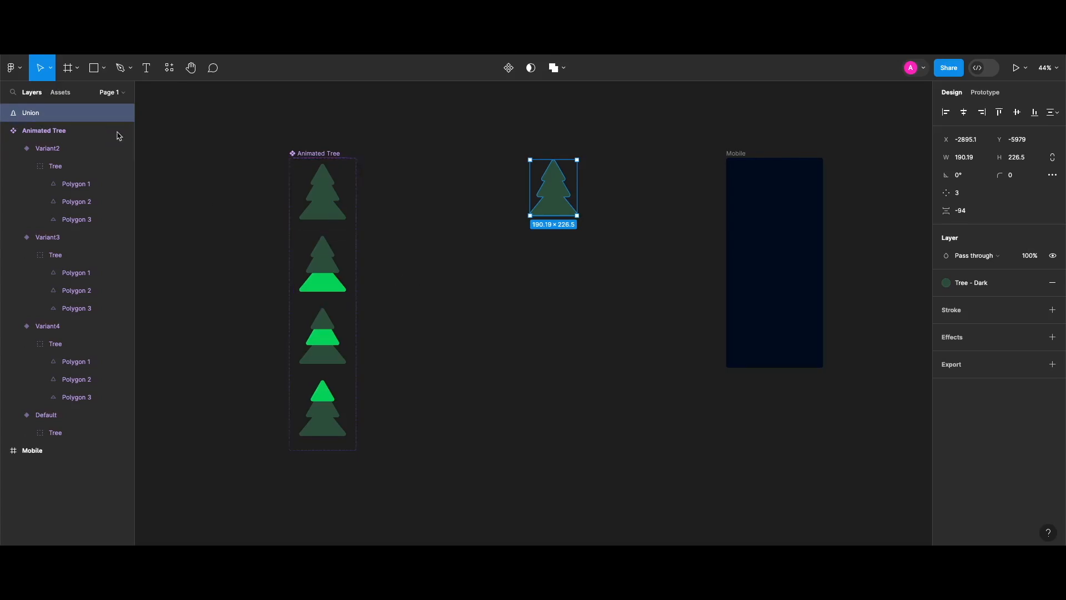
Rename the union shape to Tree and duplicate it in place
{"action": "double_click", "coordinate": [31, 113]}
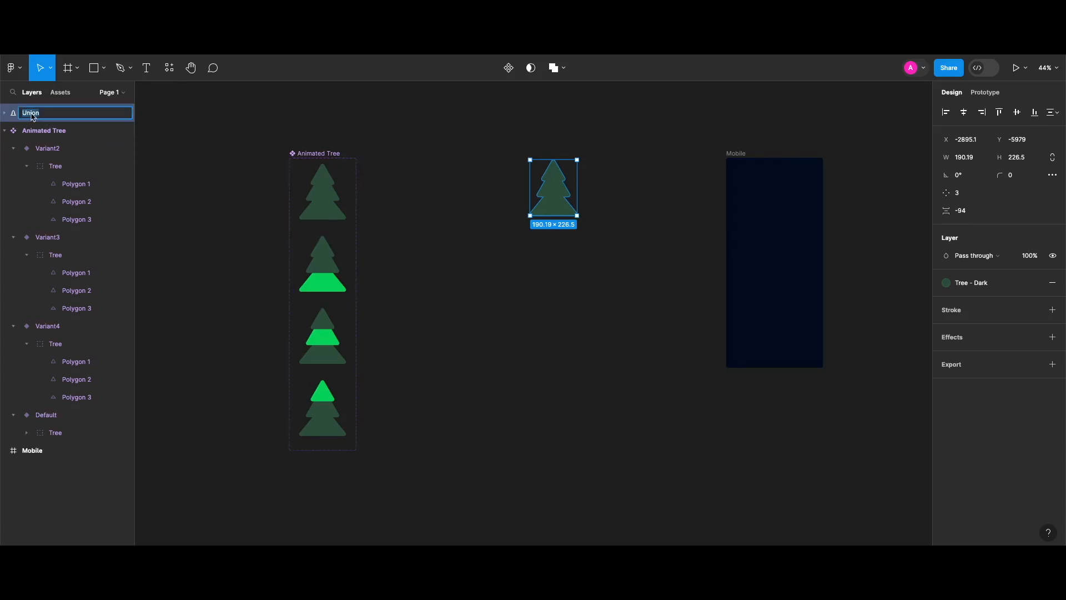
{"action": "type", "text": "Tree"}
{"action": "key", "text": "Return"}
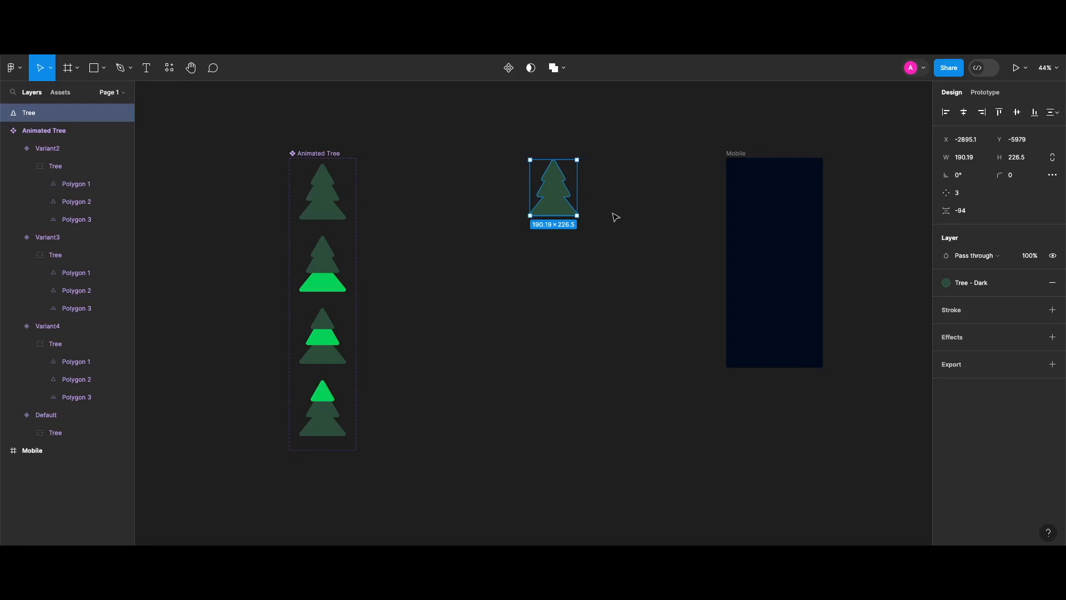
{"action": "key", "text": "super+d"}
{"action": "left_click", "coordinate": [617, 214]}
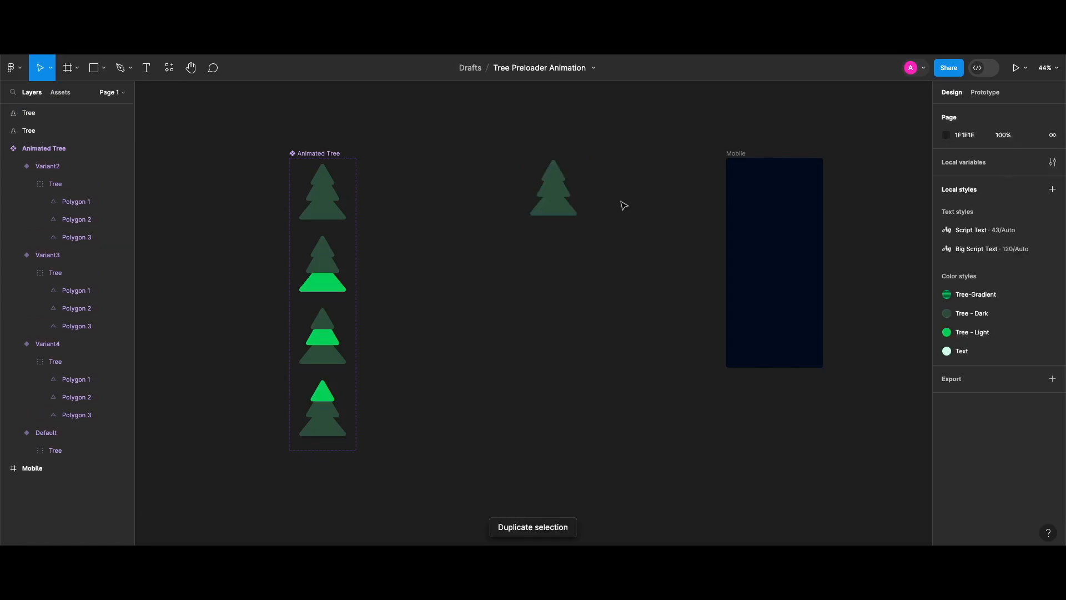
Draw a rectangle of about 232 × 227 covering the whole standalone tree, with its fill opacity at 50%
{"action": "scroll", "coordinate": [577, 156], "scroll_direction": "up", "scroll_amount": 5}
{"action": "key", "text": "r"}
{"action": "left_click_drag", "start_coordinate": [471, 175], "coordinate": [589, 326]}
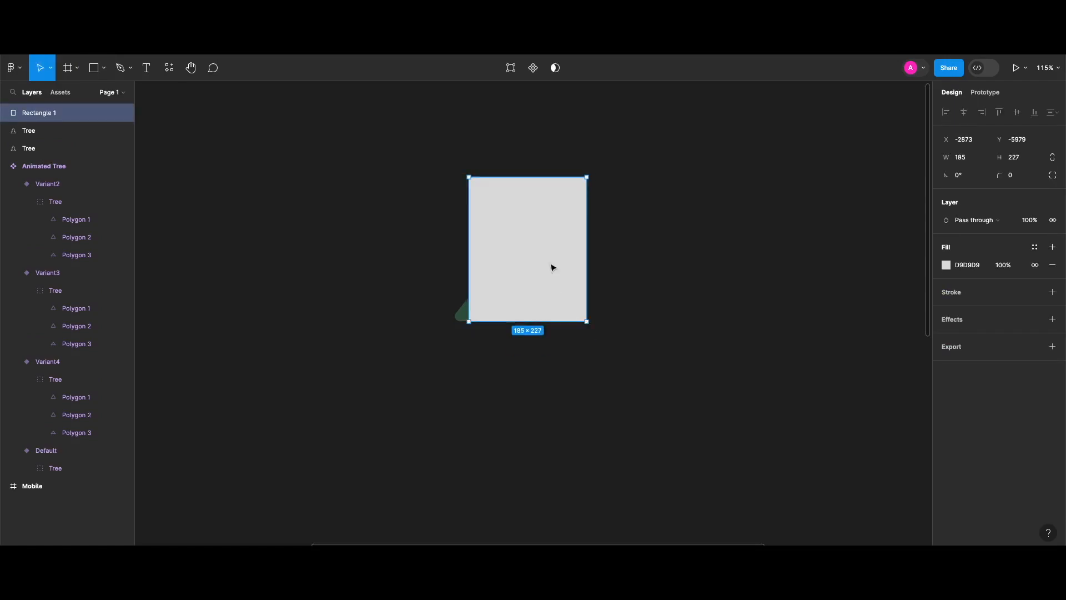
{"action": "left_click", "coordinate": [1004, 267]}
{"action": "type", "text": "50"}
{"action": "left_click_drag", "start_coordinate": [468, 246], "coordinate": [439, 246]}
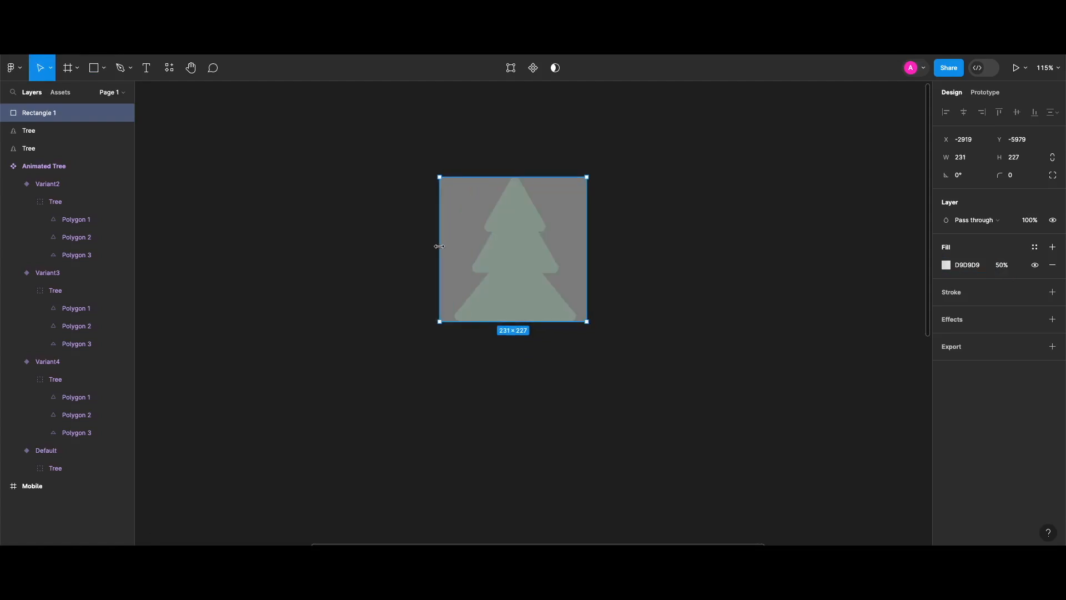
{"action": "left_click_drag", "start_coordinate": [439, 246], "coordinate": [439, 246]}
Apply the Tree - Light color style to the rectangle and mask it with the upper copy of the Tree shape
{"action": "left_click", "coordinate": [1034, 246]}
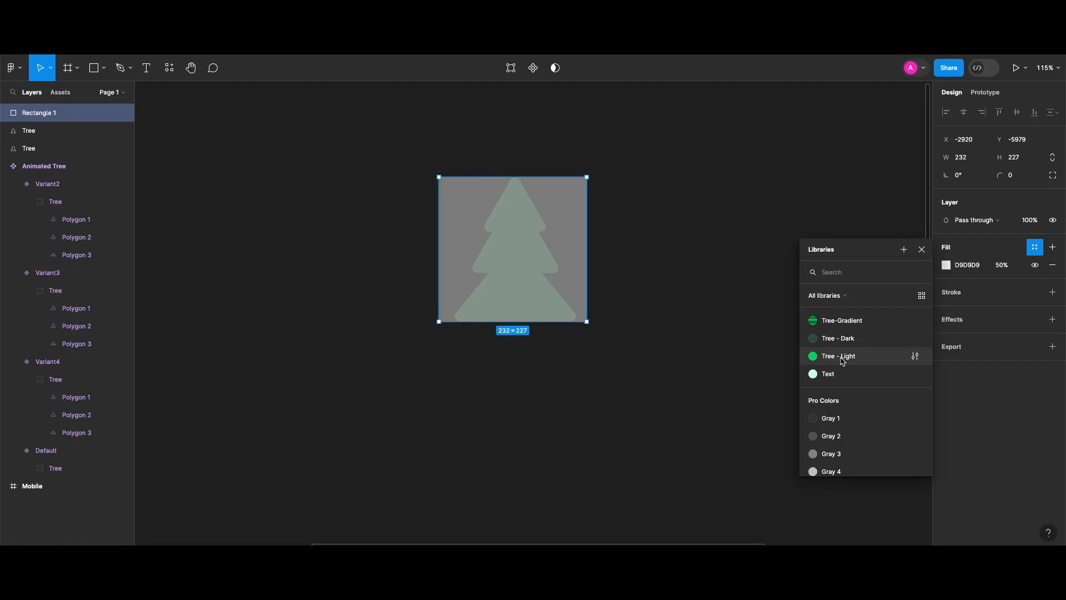
{"action": "left_click", "coordinate": [842, 361]}
{"action": "left_click", "coordinate": [840, 361]}
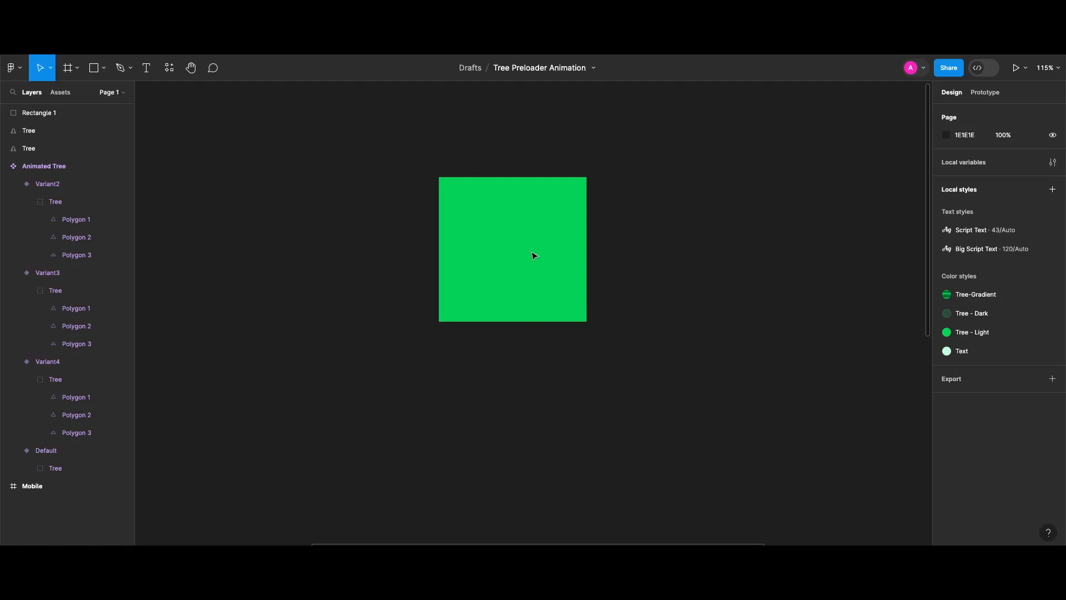
{"action": "left_click", "coordinate": [36, 114]}
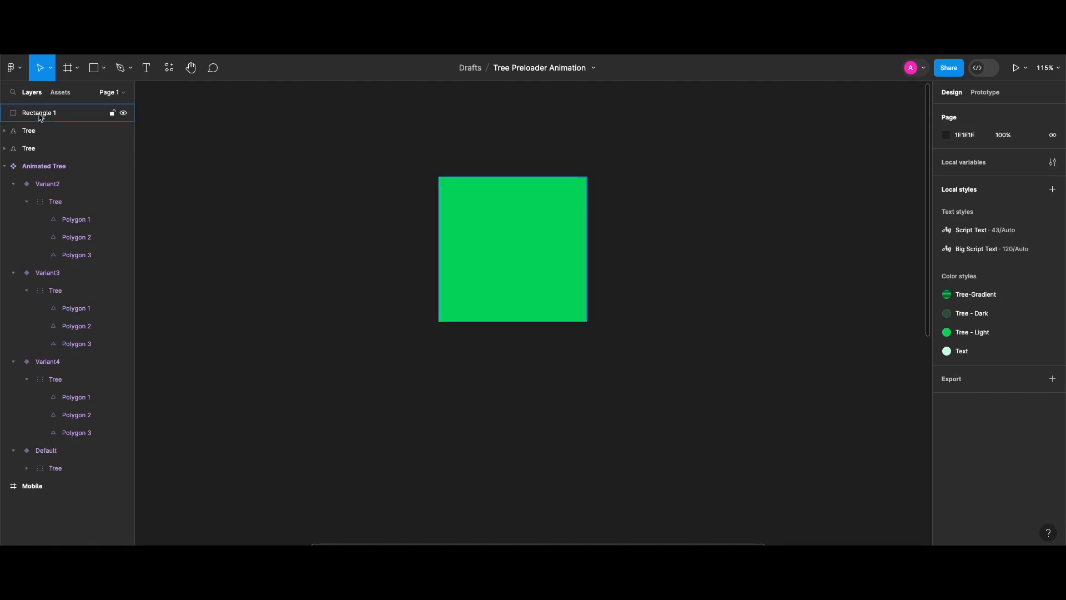
{"action": "left_click", "coordinate": [34, 131], "text": "shift"}
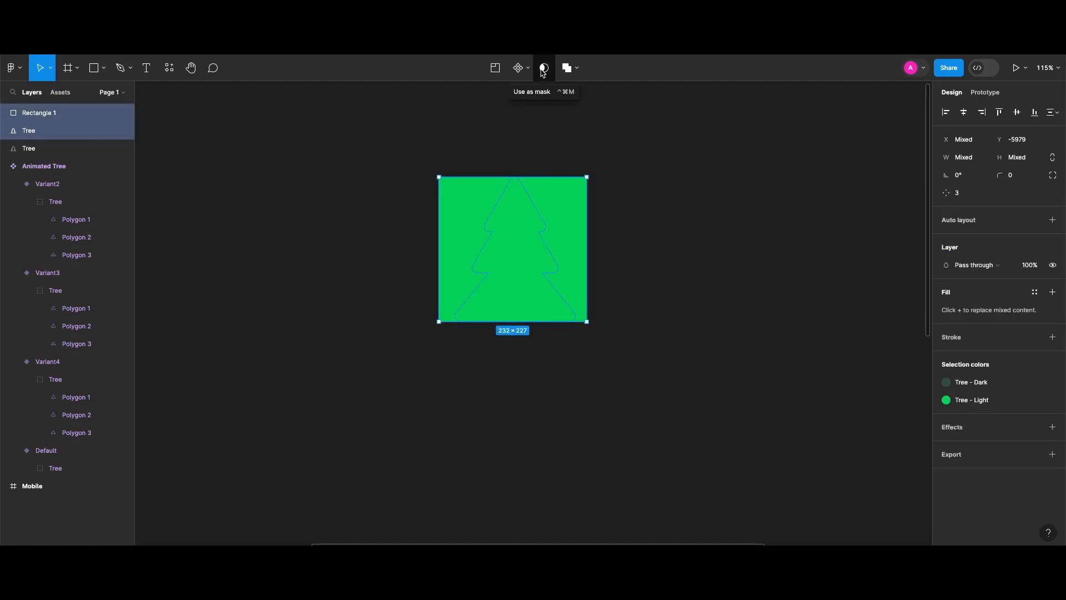
{"action": "left_click", "coordinate": [543, 70]}
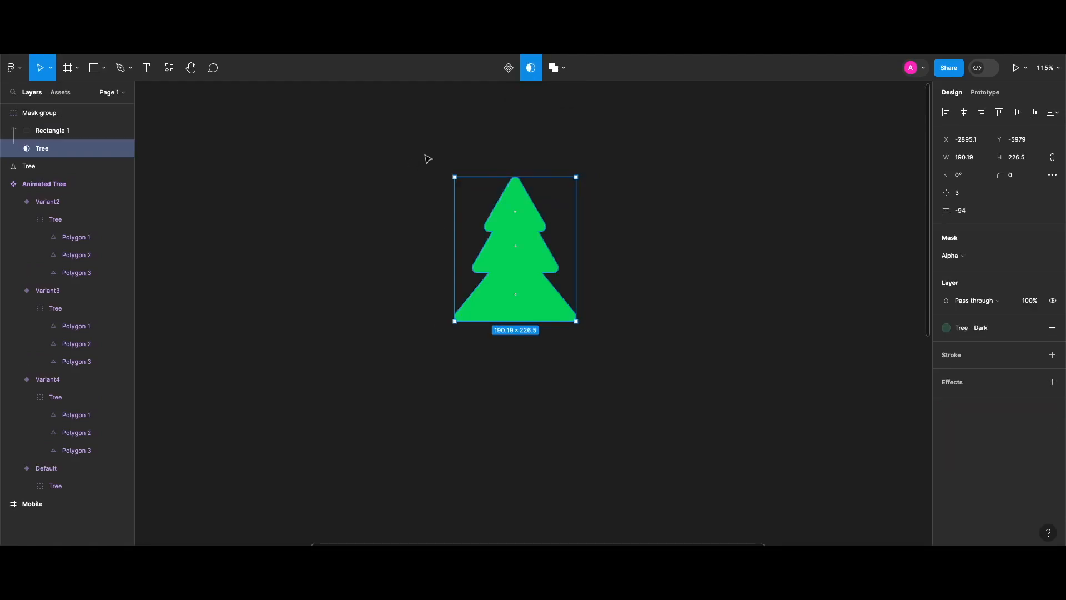
Turn the mask group and the remaining Tree shape into a component named Progress Tree, and add a second variant
{"action": "left_click", "coordinate": [619, 351]}
{"action": "left_click_drag", "start_coordinate": [611, 344], "coordinate": [424, 155]}
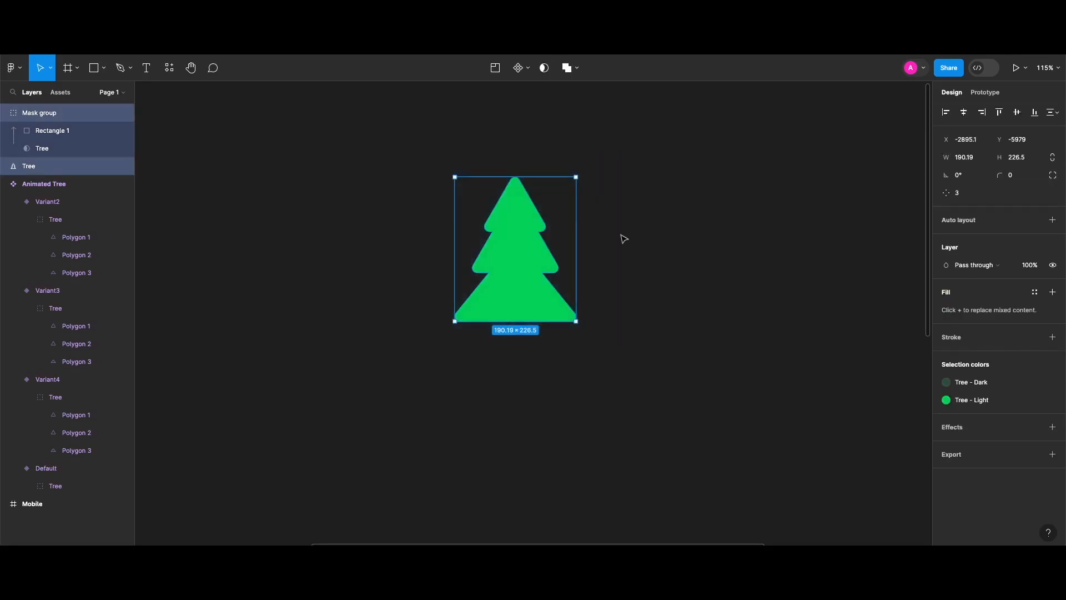
{"action": "left_click", "coordinate": [518, 69]}
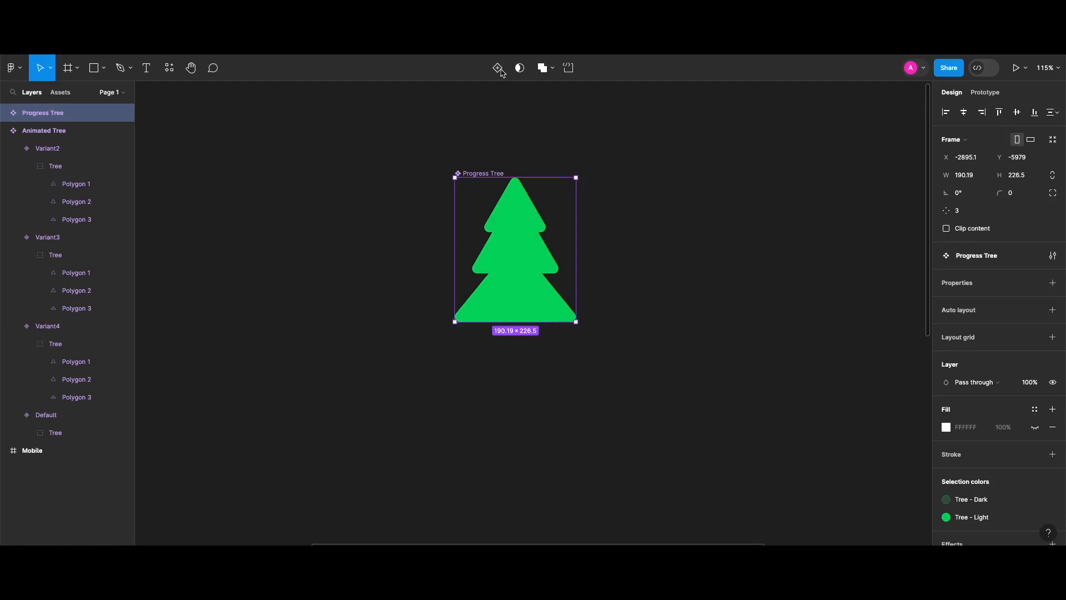
{"action": "left_click", "coordinate": [497, 68]}
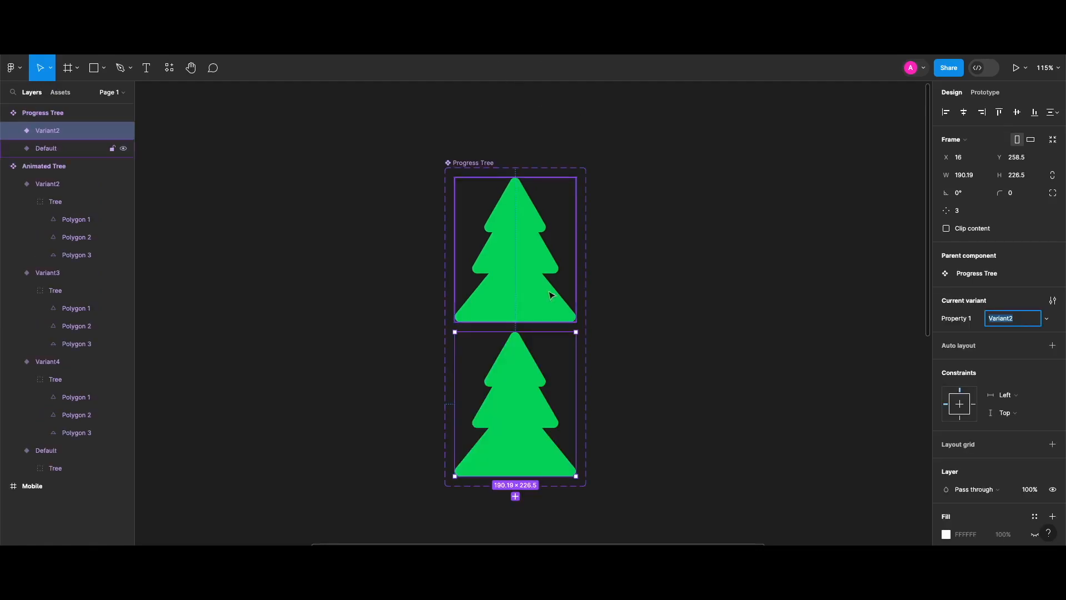
Move Rectangle 1 inside the Default variant's mask group straight down until it lies completely below the tree
{"action": "left_click", "coordinate": [551, 295]}
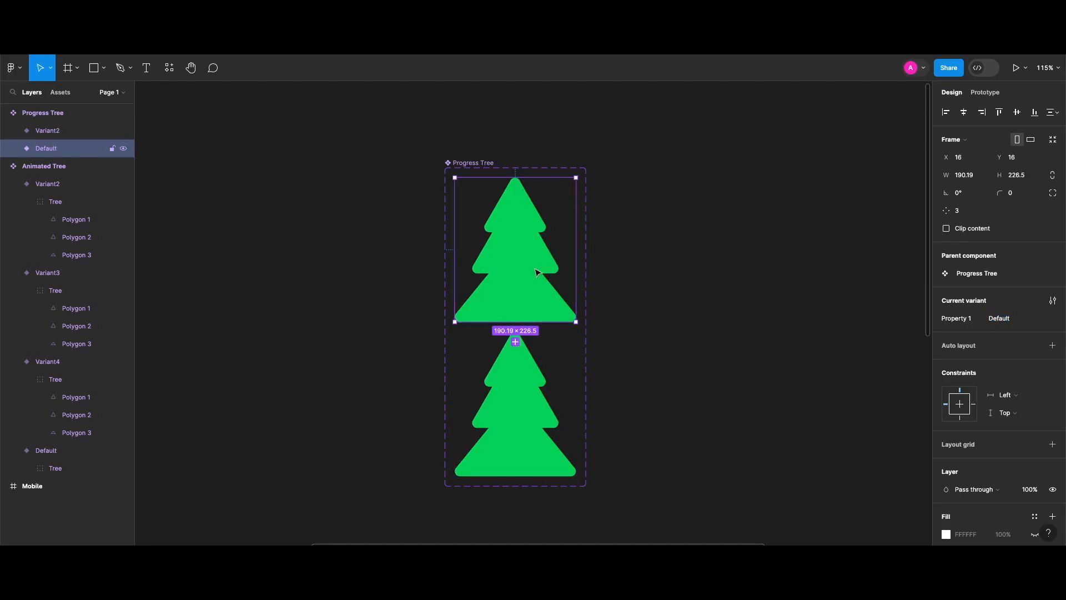
{"action": "scroll", "coordinate": [522, 247], "scroll_direction": "down", "scroll_amount": 1}
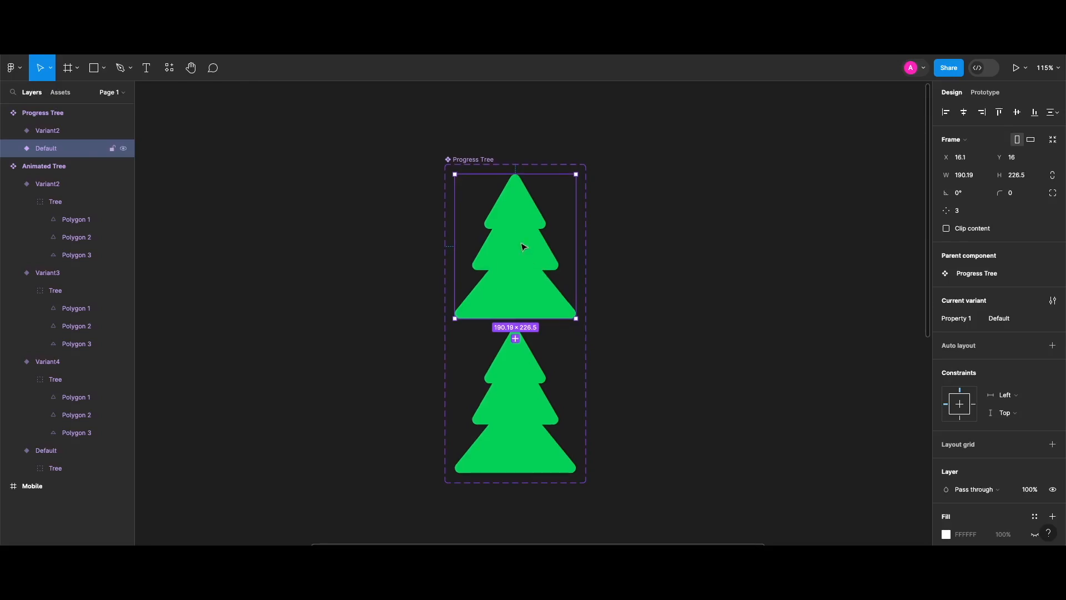
{"action": "left_click", "coordinate": [13, 148]}
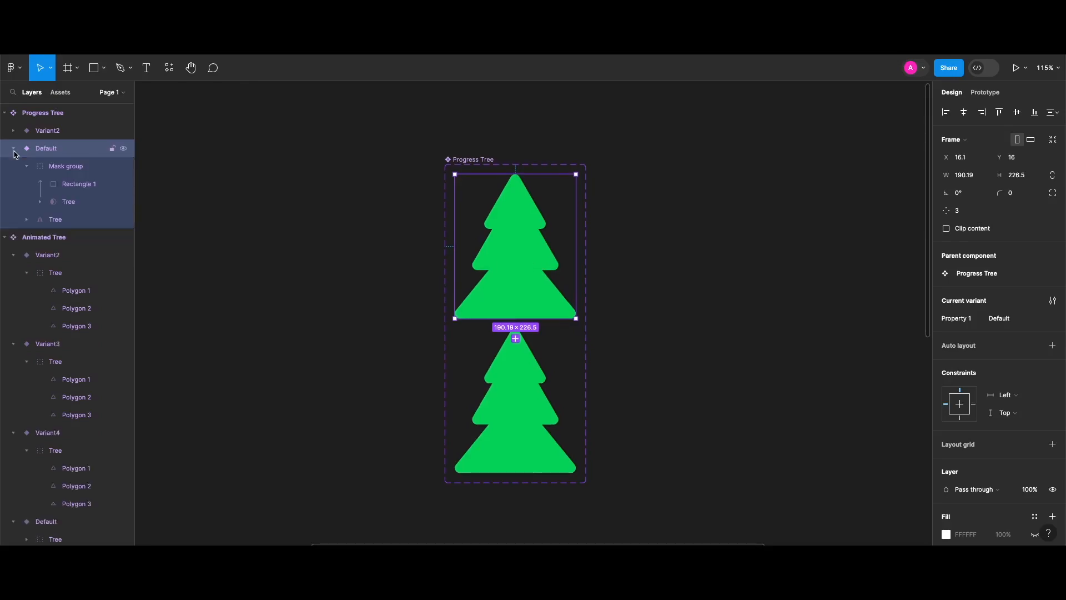
{"action": "left_click", "coordinate": [81, 186]}
{"action": "left_click_drag", "start_coordinate": [520, 256], "coordinate": [522, 305]}
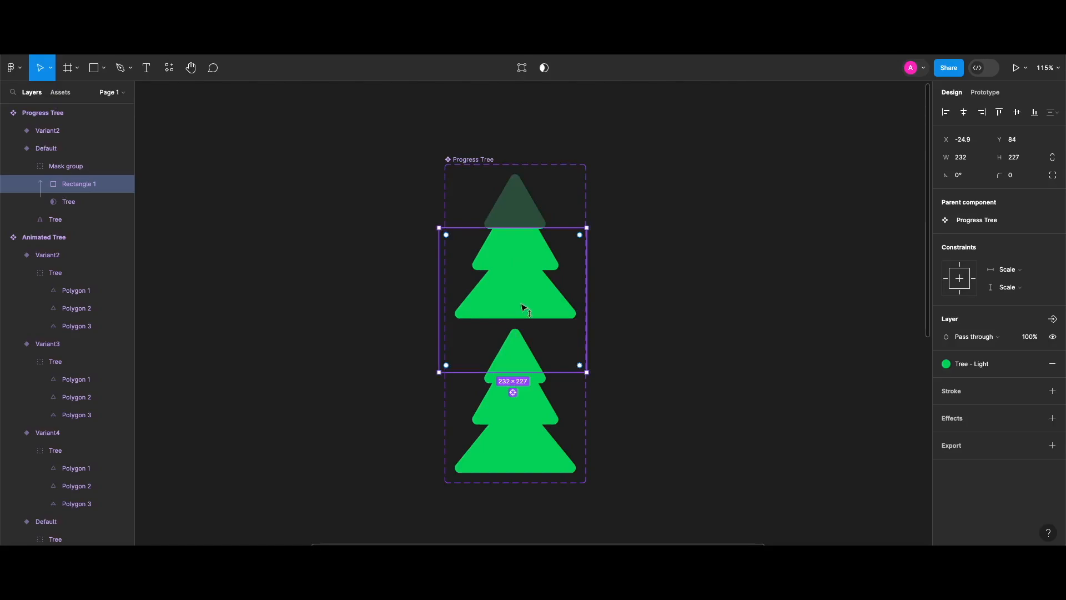
{"action": "key", "text": "shift+Down"}
{"action": "key", "text": "shift+Down"}
{"action": "key", "text": "shift+Down"}
{"action": "key", "text": "shift+Down"}
{"action": "key", "text": "shift+Down"}
{"action": "key", "text": "shift+Down"}
{"action": "key", "text": "shift+Down"}
{"action": "key", "text": "shift+Down"}
{"action": "key", "text": "shift+Down"}
{"action": "key", "text": "shift+Down"}
{"action": "key", "text": "shift+Down"}
{"action": "key", "text": "shift+Down"}
{"action": "key", "text": "shift+Down"}
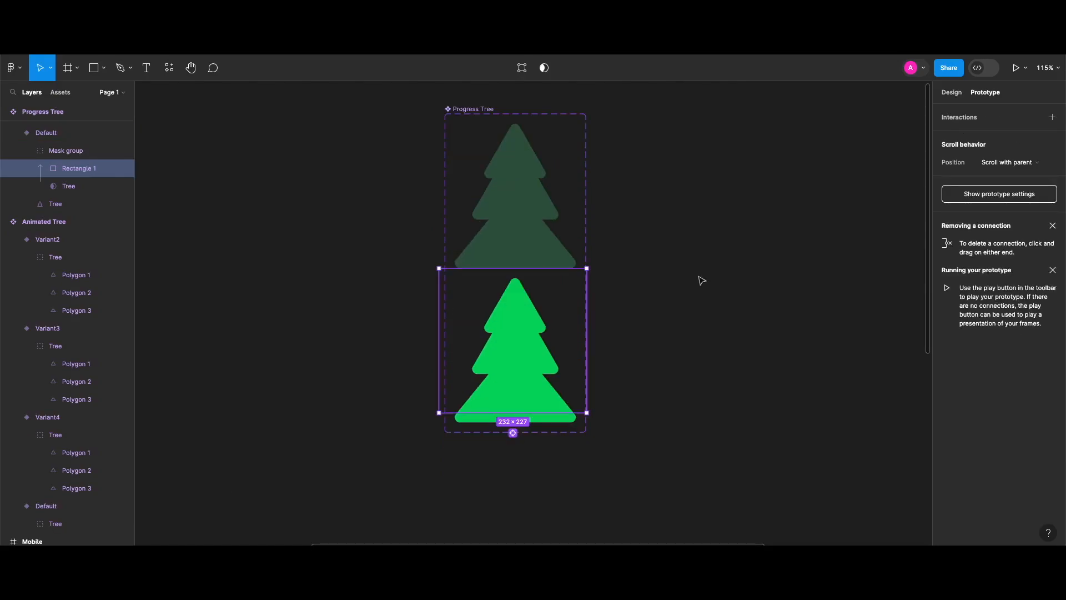
Connect the Progress Tree's Default variant to Variant2 with an After delay trigger of 1ms
{"action": "left_click", "coordinate": [518, 210]}
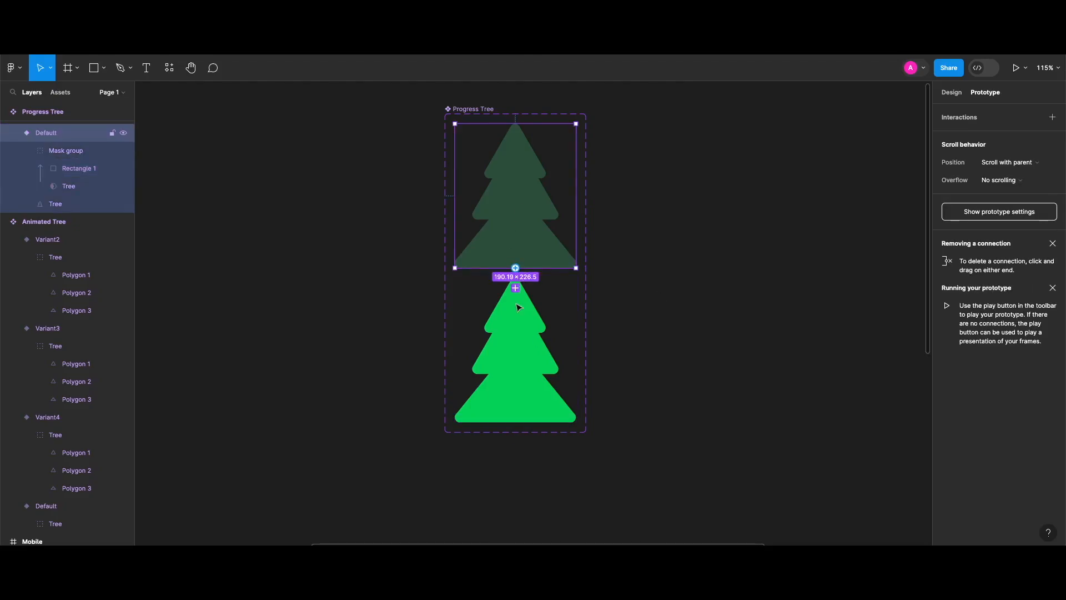
{"action": "left_click_drag", "start_coordinate": [516, 268], "coordinate": [518, 307]}
{"action": "left_click", "coordinate": [468, 306]}
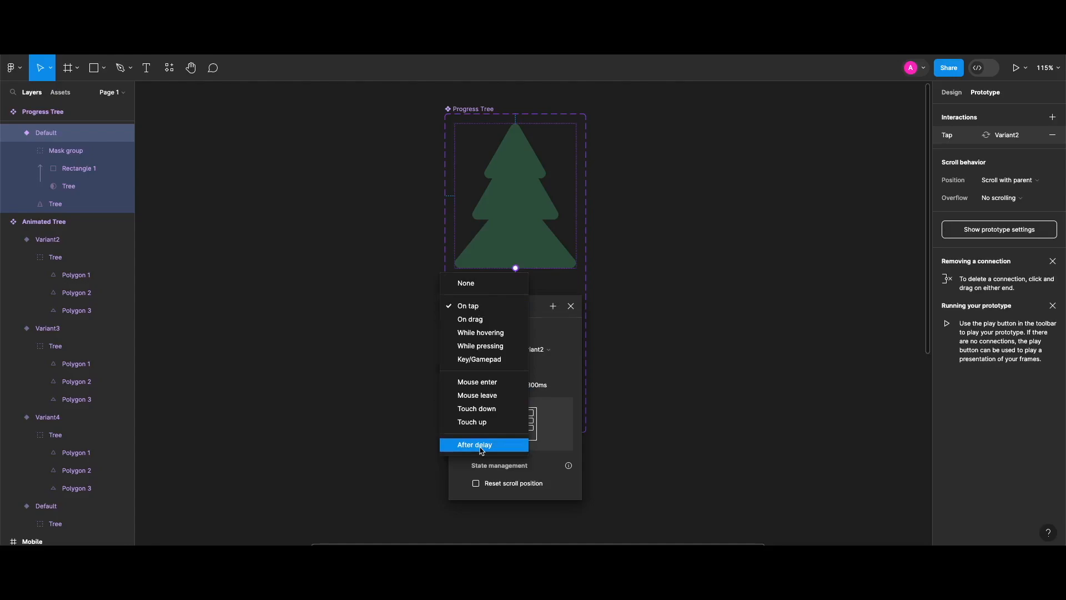
{"action": "left_click", "coordinate": [481, 444]}
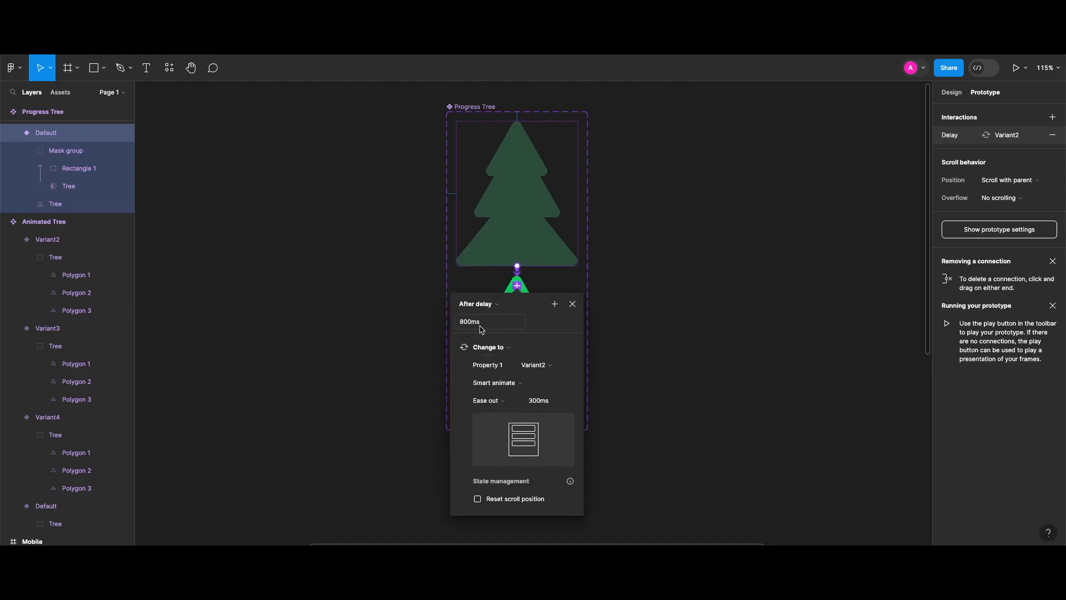
{"action": "left_click", "coordinate": [481, 323]}
{"action": "type", "text": "1ms"}
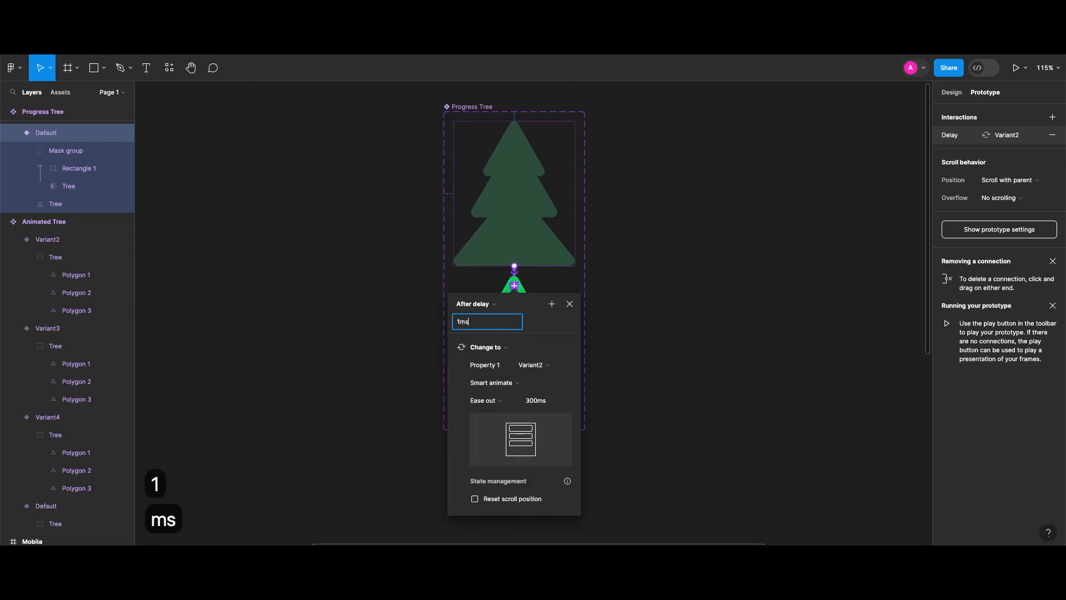
Set the duration of the Default variant's Smart animate transition to 5000ms
{"action": "scroll", "coordinate": [533, 399], "scroll_direction": "left", "scroll_amount": 1}
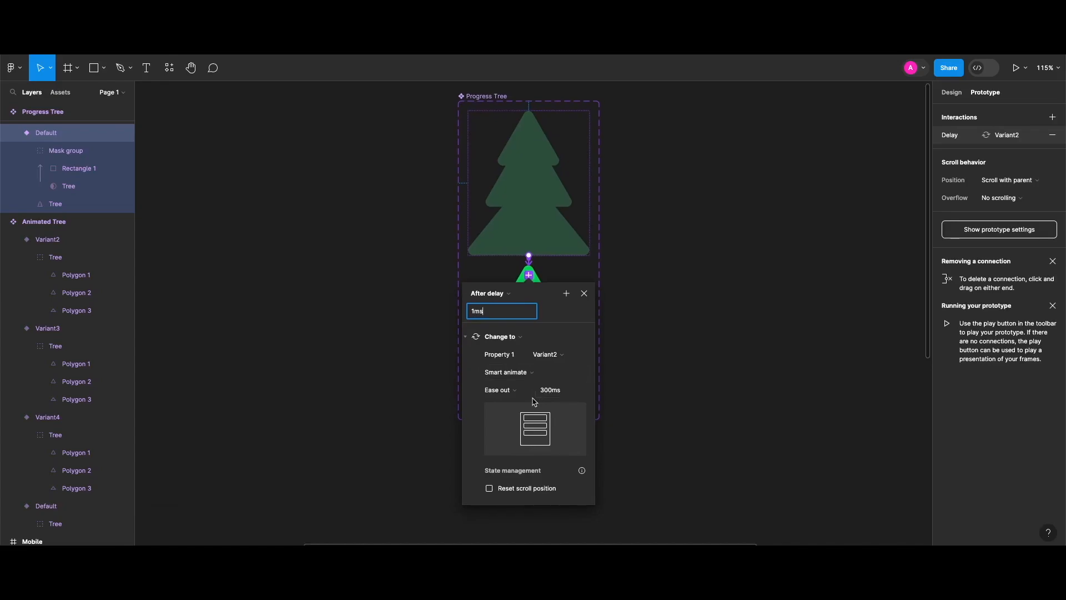
{"action": "scroll", "coordinate": [533, 401], "scroll_direction": "down", "scroll_amount": 1}
{"action": "left_click", "coordinate": [547, 389]}
{"action": "left_click", "coordinate": [548, 389]}
{"action": "key", "text": "BackSpace"}
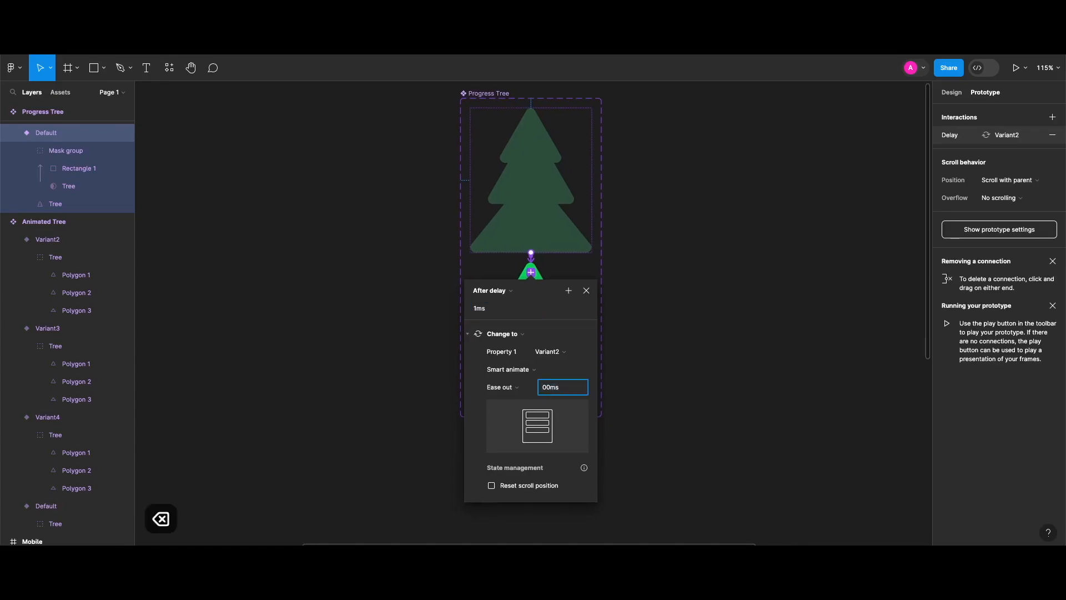
{"action": "type", "text": "50"}
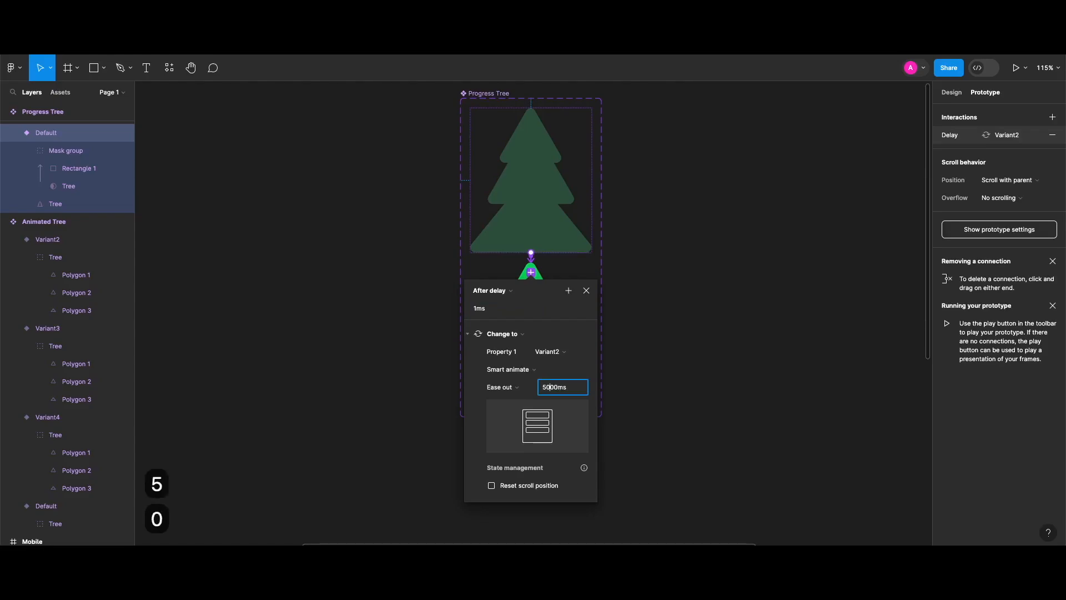
{"action": "key", "text": "Return"}
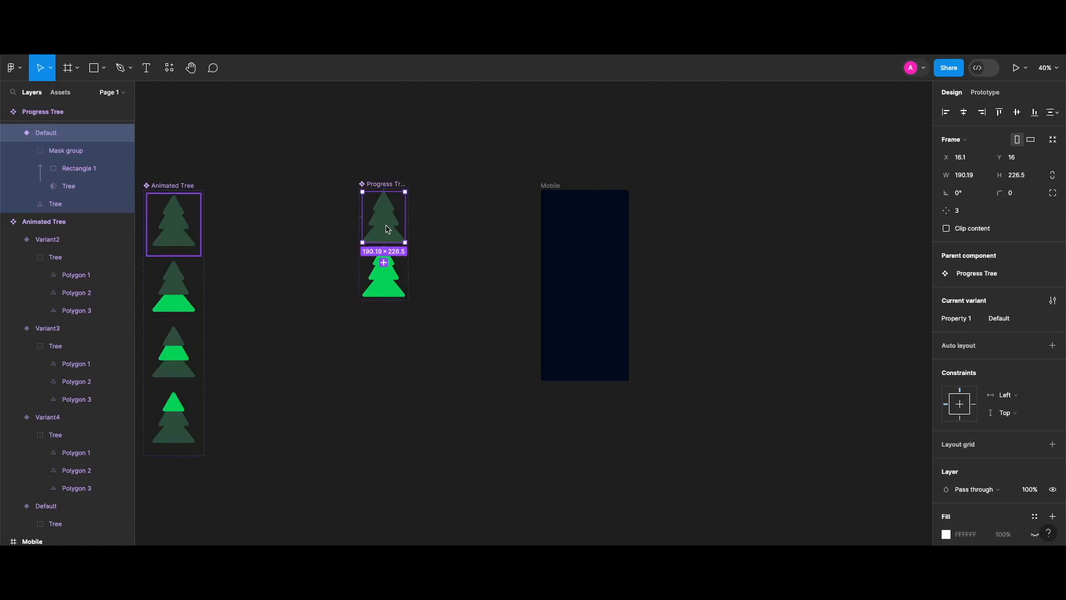
Preview the Mobile frame's prototype with a Progress Tree instance placed in it
{"action": "left_click", "coordinate": [588, 259]}
{"action": "key", "text": "shift+space"}
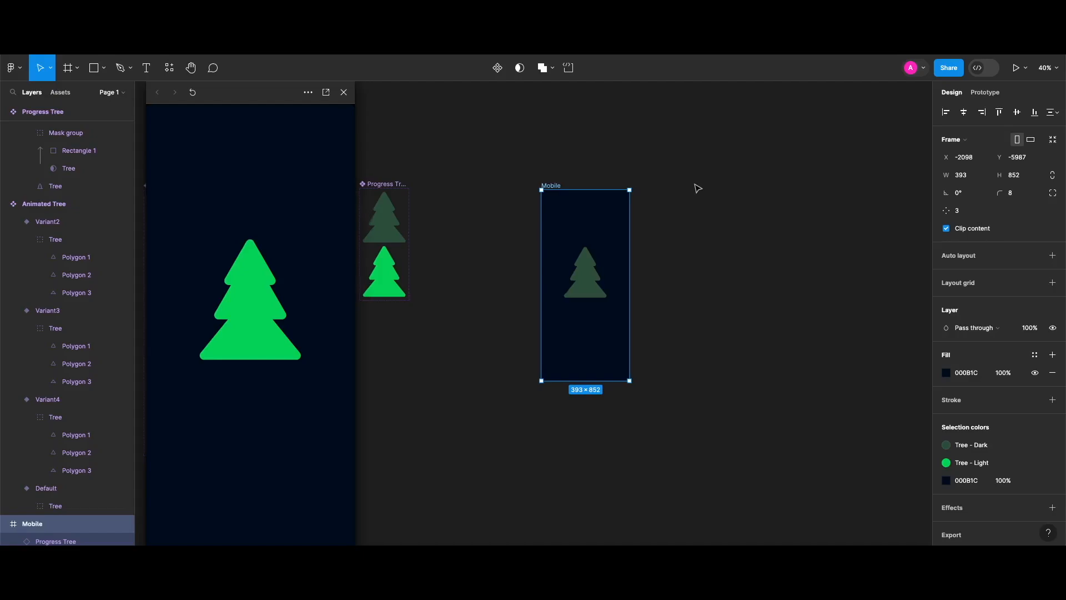
Place an instance of the Animated Tree's Default variant in the center of the Mobile frame
{"action": "scroll", "coordinate": [698, 192], "scroll_direction": "left", "scroll_amount": 1}
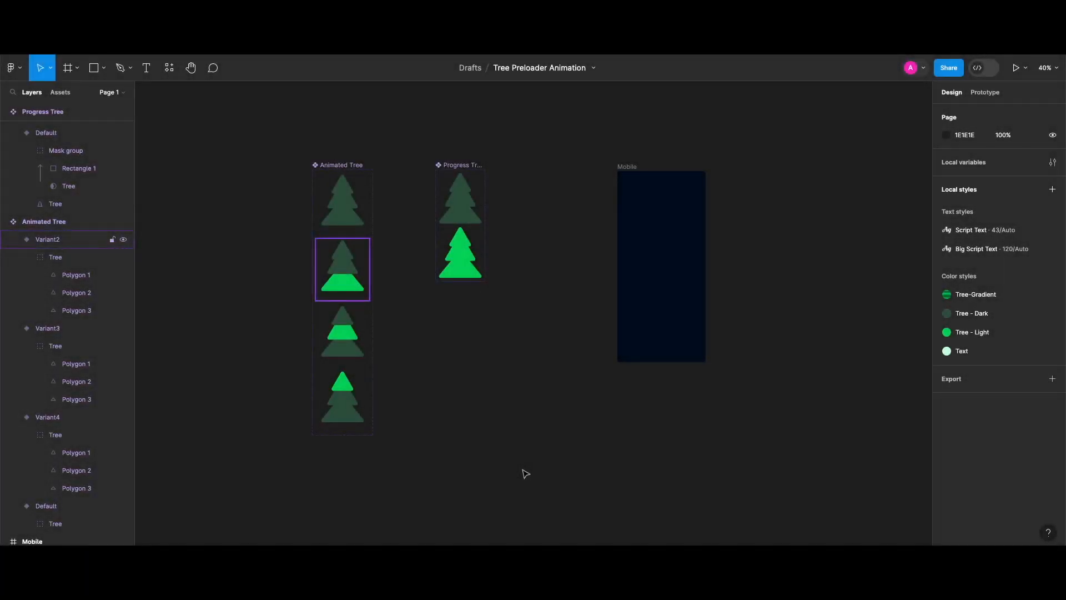
{"action": "left_click", "coordinate": [341, 210]}
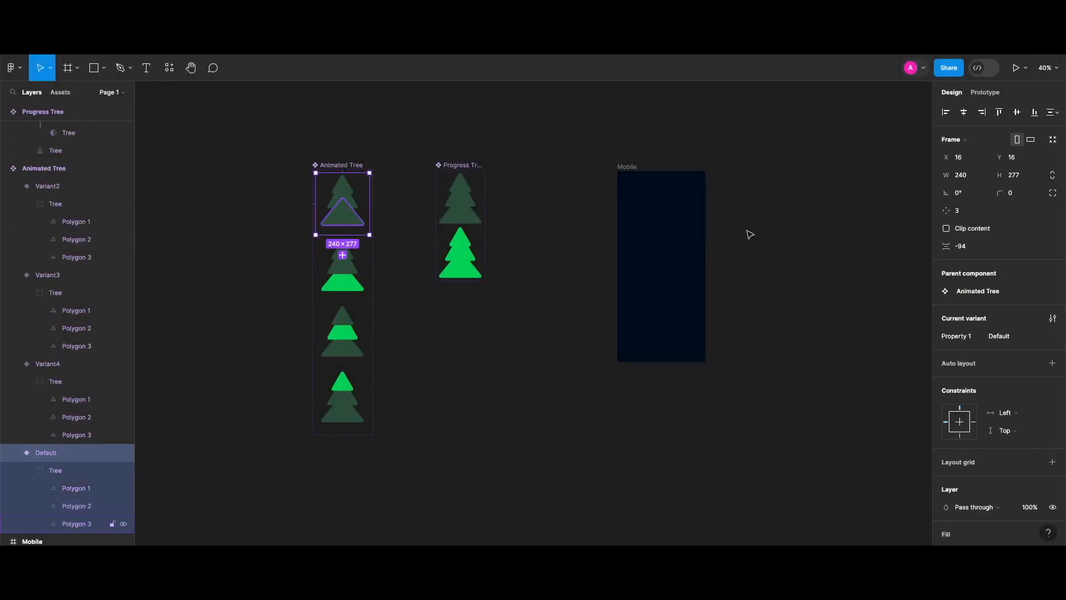
{"action": "left_click_drag", "start_coordinate": [353, 233], "coordinate": [668, 276]}
{"action": "left_click", "coordinate": [556, 240]}
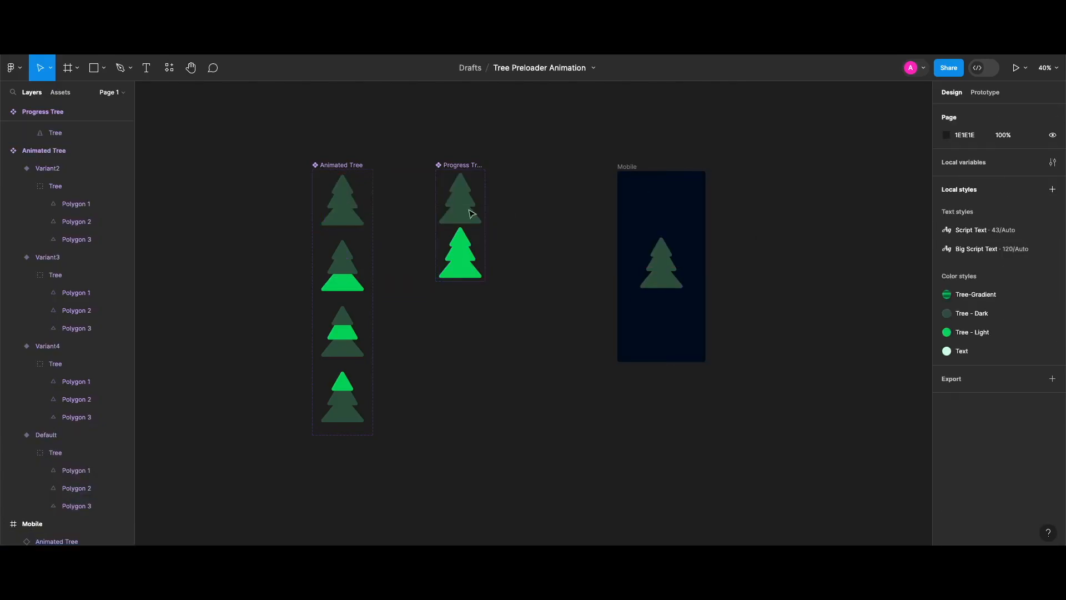
Place a Progress Tree Default instance in the Mobile frame and align it over the Animated Tree instance
{"action": "left_click", "coordinate": [467, 215]}
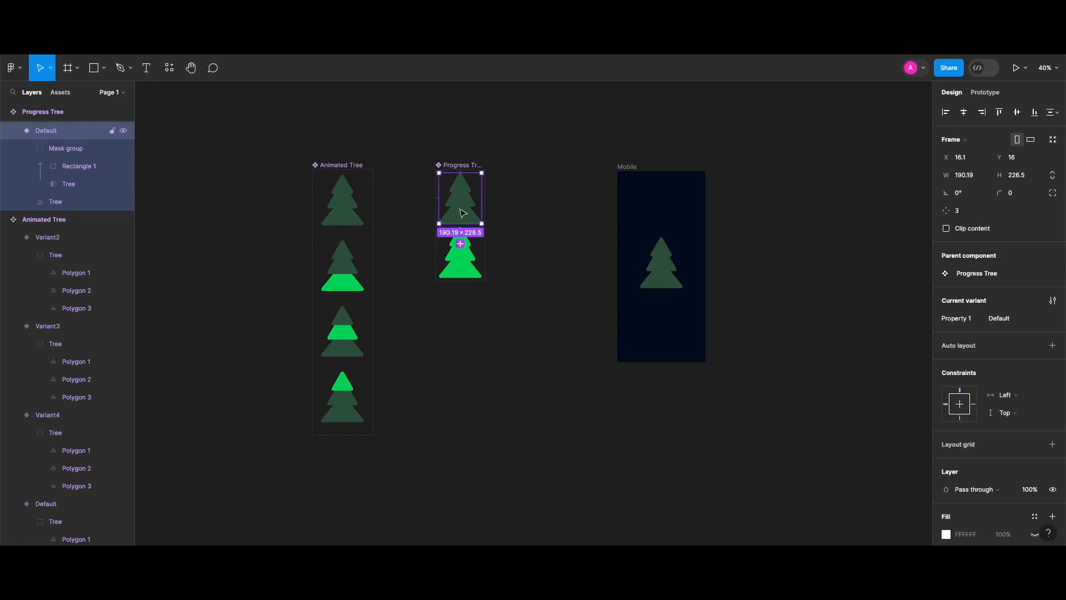
{"action": "left_click_drag", "start_coordinate": [464, 218], "coordinate": [657, 262]}
{"action": "scroll", "coordinate": [667, 276], "scroll_direction": "up", "scroll_amount": 5}
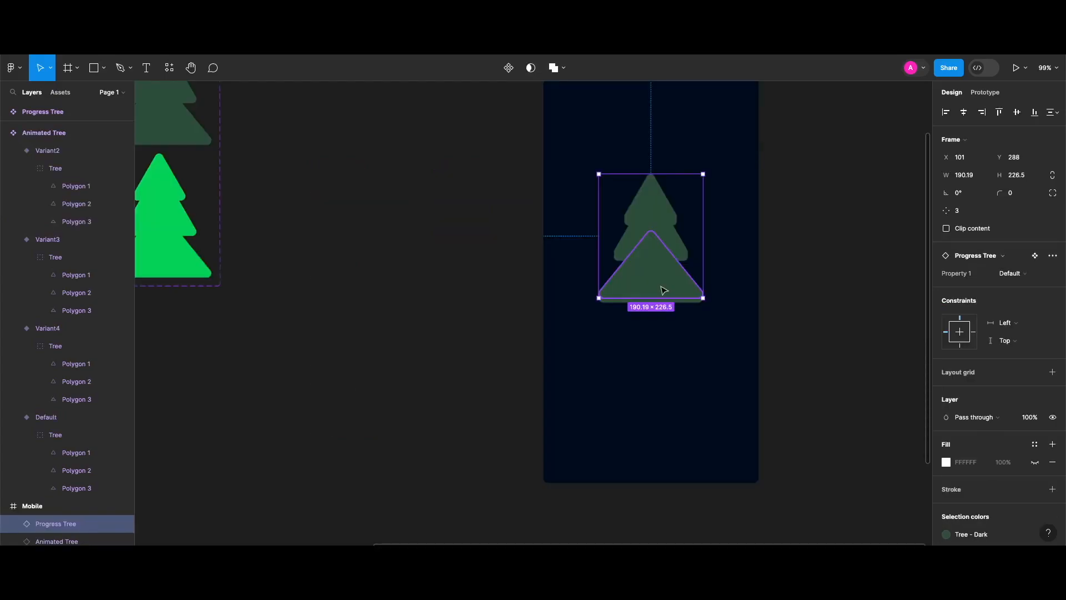
{"action": "scroll", "coordinate": [674, 289], "scroll_direction": "up", "scroll_amount": 5}
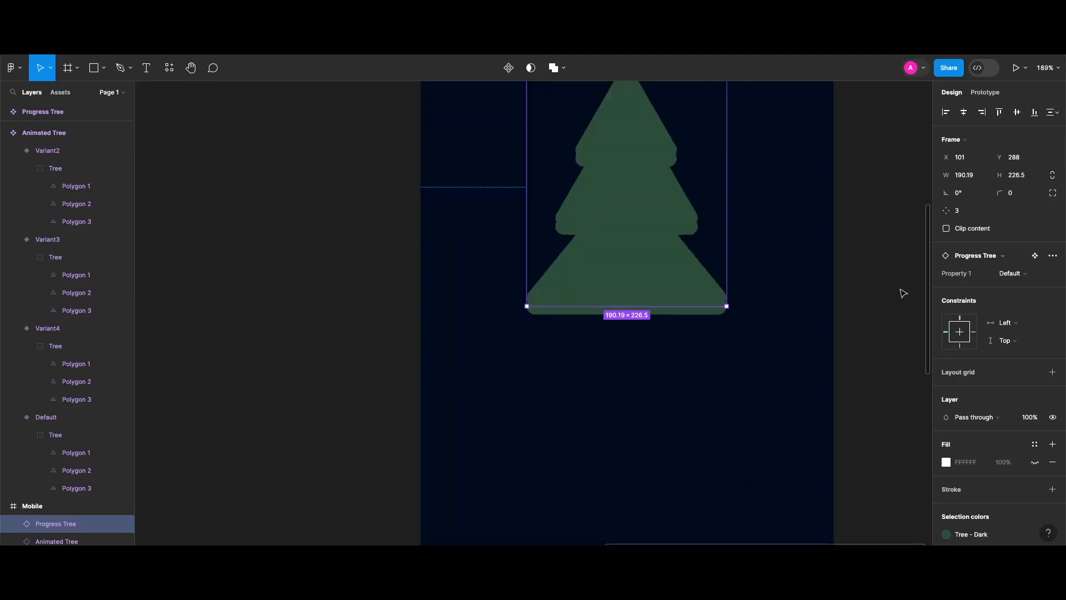
{"action": "scroll", "coordinate": [830, 370], "scroll_direction": "down", "scroll_amount": 3}
{"action": "scroll", "coordinate": [830, 371], "scroll_direction": "left", "scroll_amount": 2}
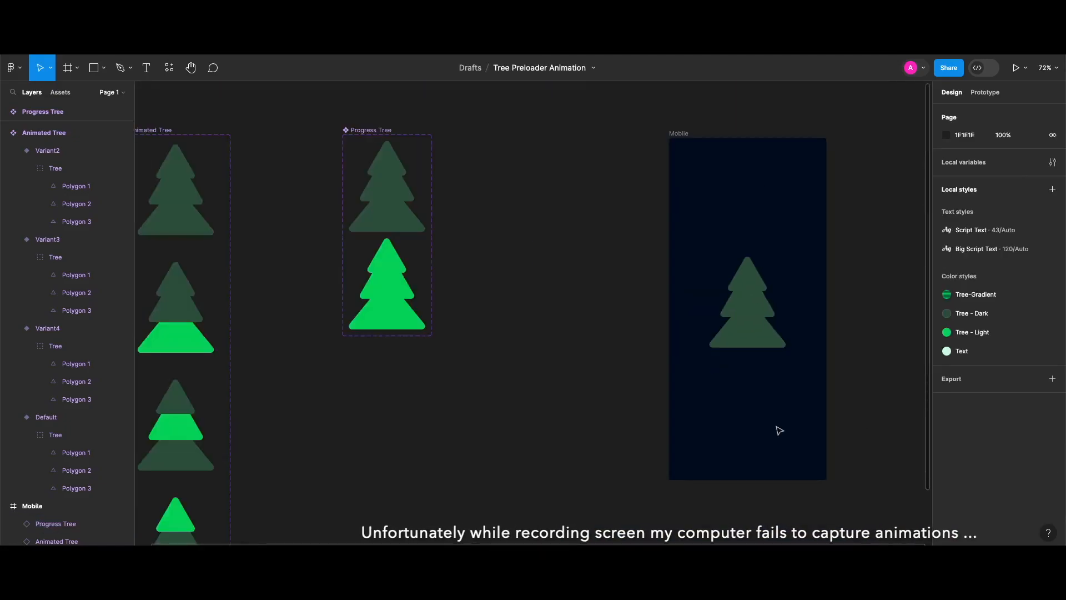
Preview the combined tree animation and duplicate the Mobile frame beside the original
{"action": "key", "text": "shift+space"}
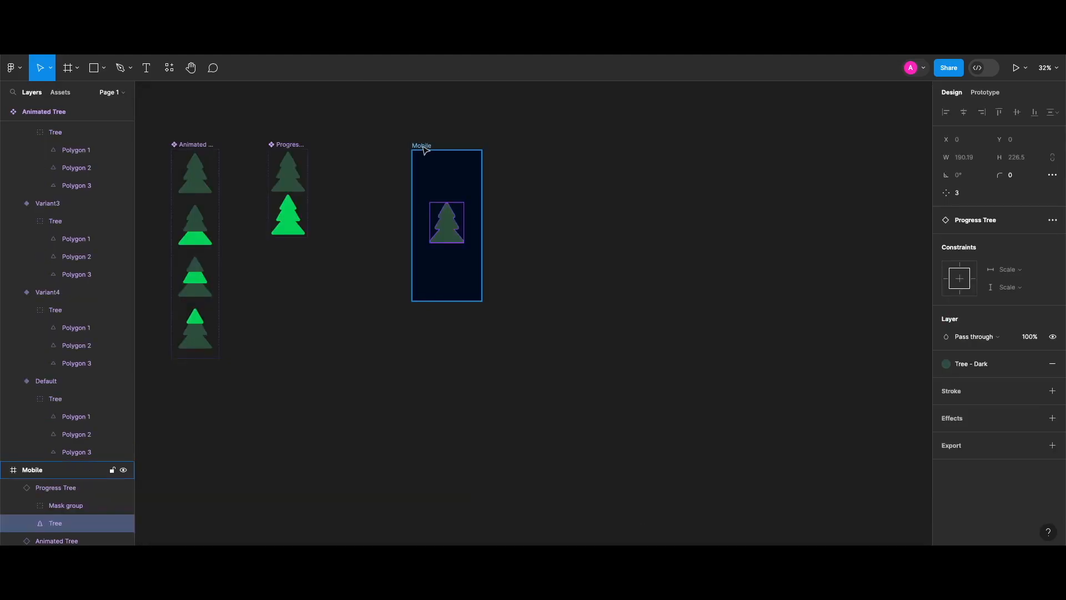
{"action": "left_click_drag", "start_coordinate": [424, 147], "coordinate": [583, 160]}
{"action": "left_click", "coordinate": [707, 199]}
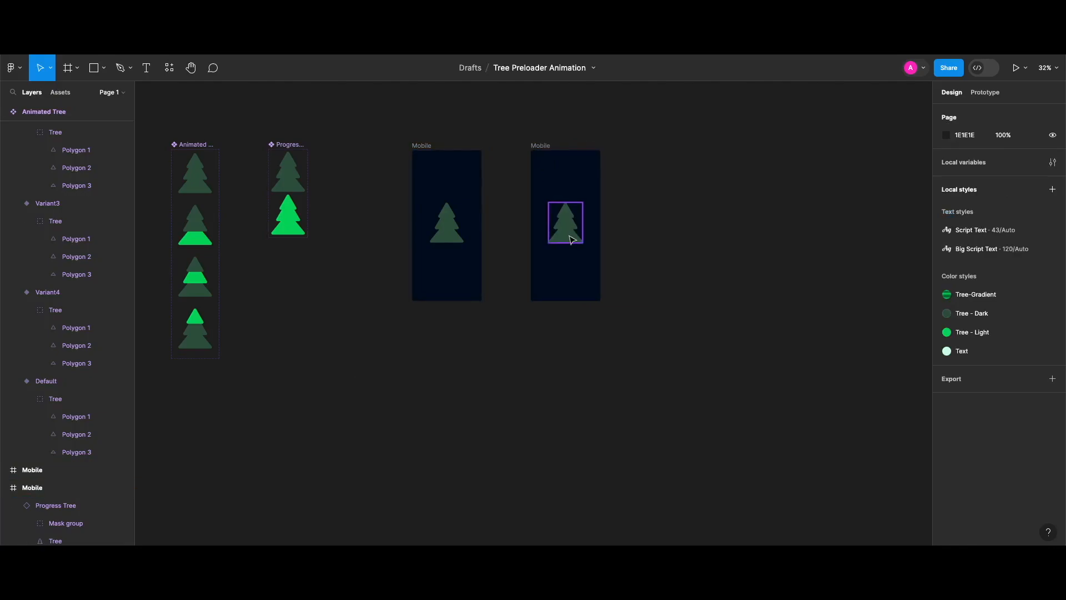
{"action": "left_click", "coordinate": [572, 240]}
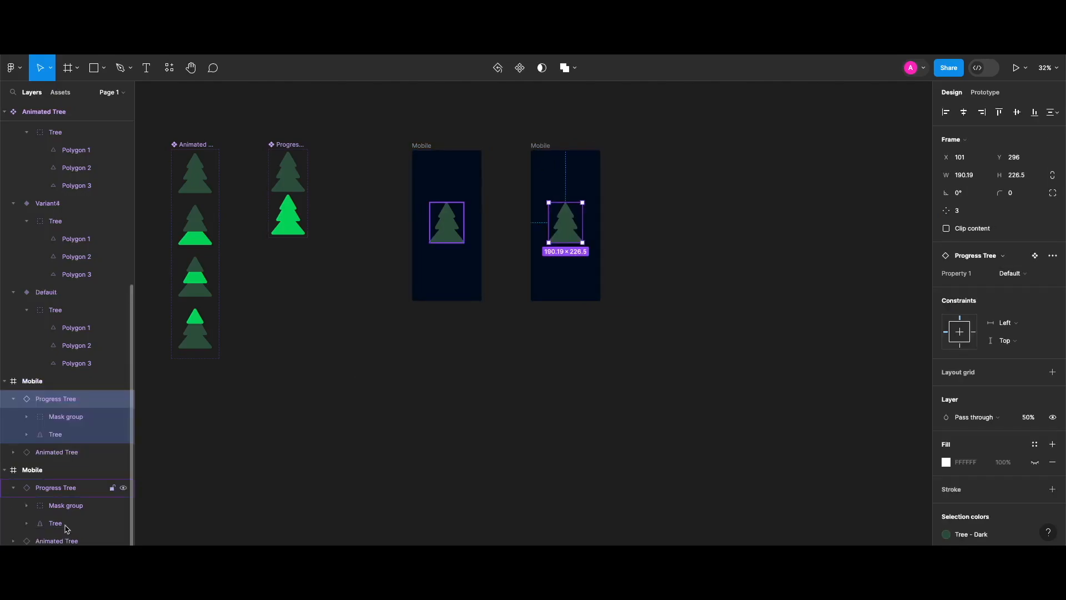
{"action": "left_click", "coordinate": [69, 436]}
{"action": "key", "text": "super+c"}
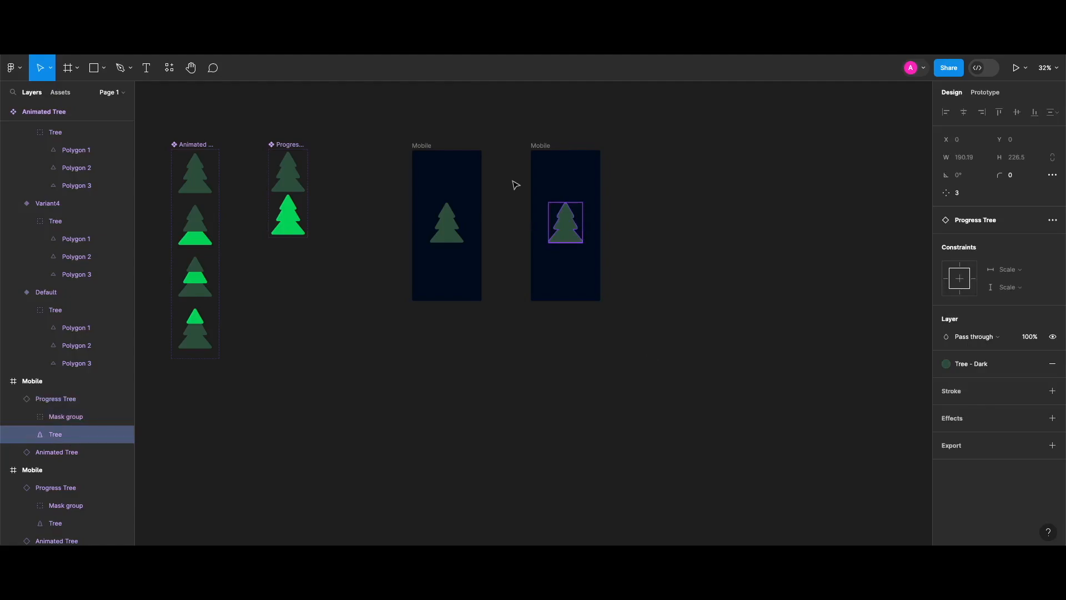
{"action": "left_click", "coordinate": [627, 279]}
{"action": "left_click_drag", "start_coordinate": [513, 181], "coordinate": [626, 278]}
{"action": "key", "text": "super+x"}
{"action": "left_click", "coordinate": [570, 146]}
{"action": "key", "text": "super+v"}
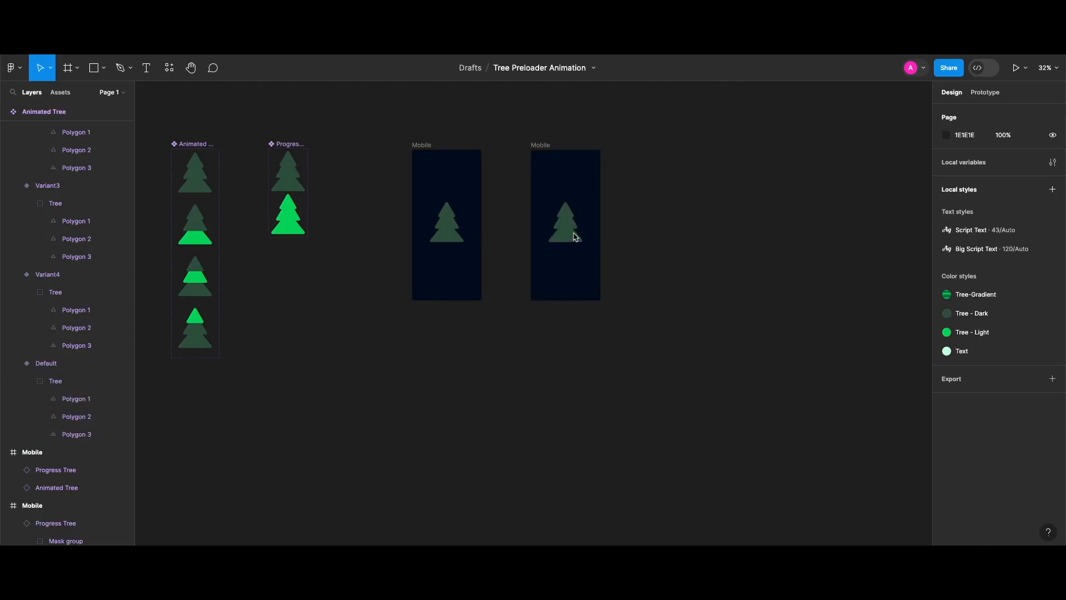
Duplicate the Tree layer out of the second Mobile frame's Progress Tree instance and remove both component instances from that frame
{"action": "left_click", "coordinate": [20, 472]}
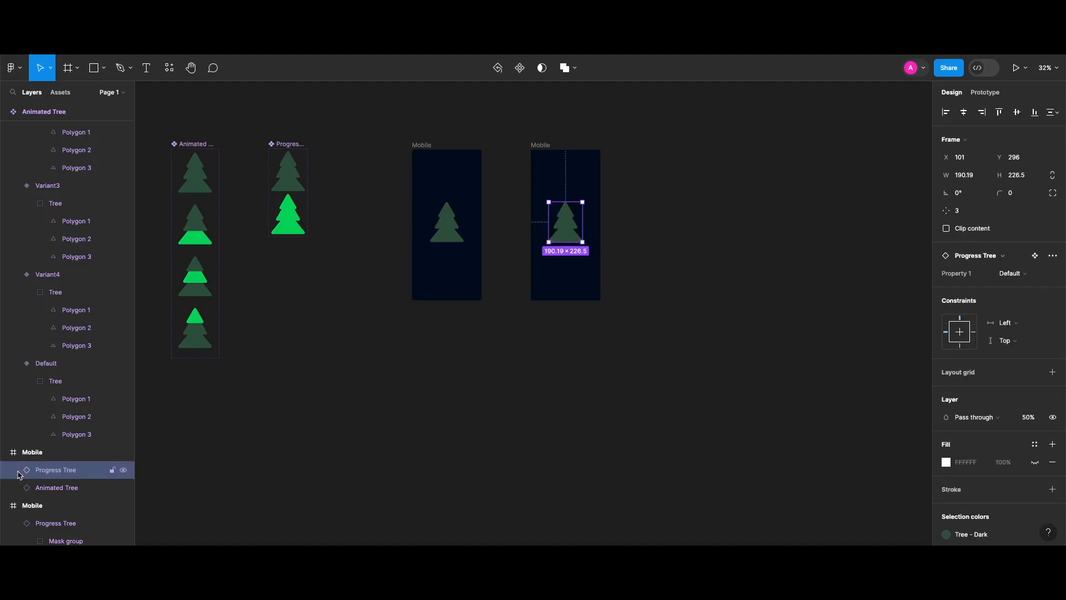
{"action": "left_click", "coordinate": [14, 470]}
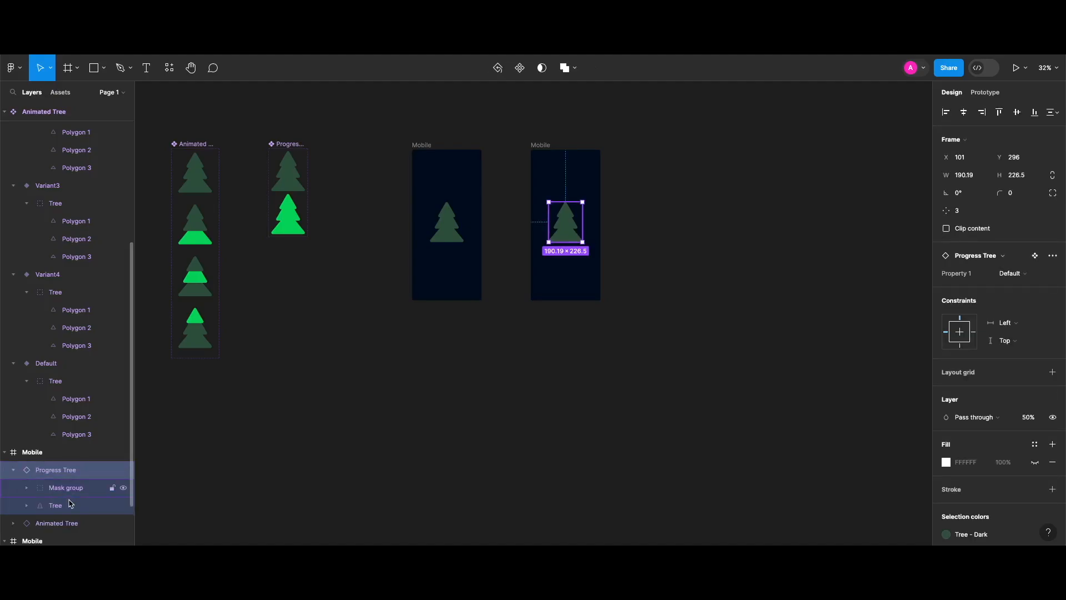
{"action": "left_click", "coordinate": [70, 504]}
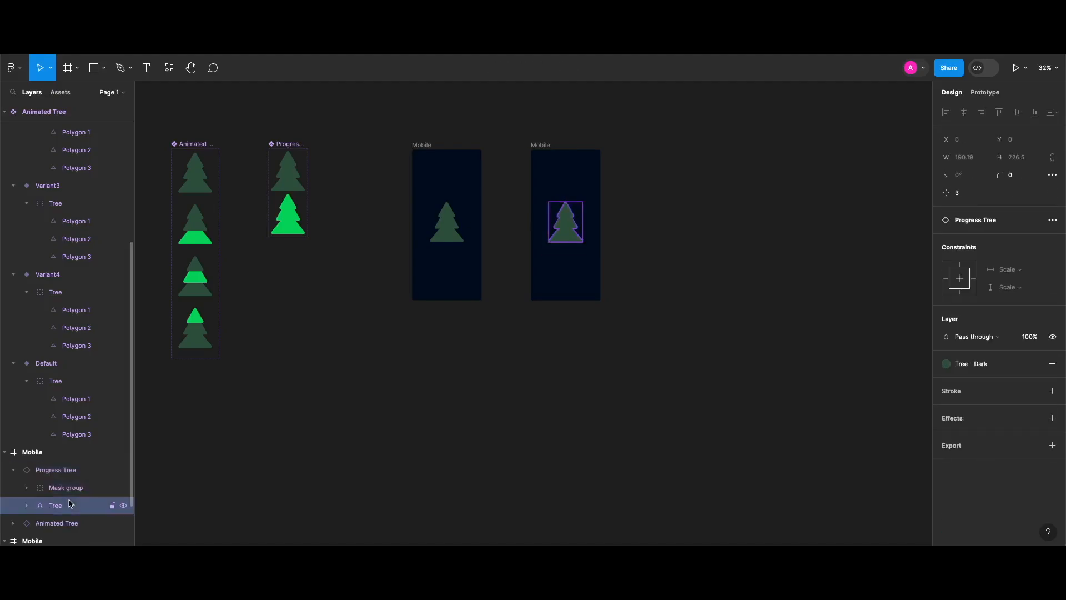
{"action": "key", "text": "super+d"}
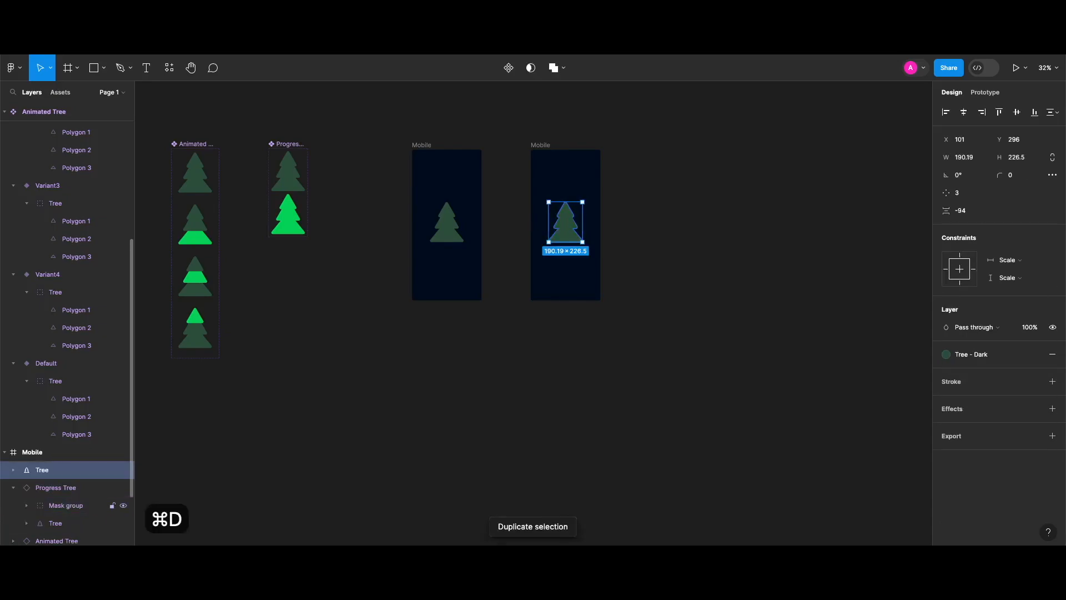
{"action": "left_click", "coordinate": [49, 488]}
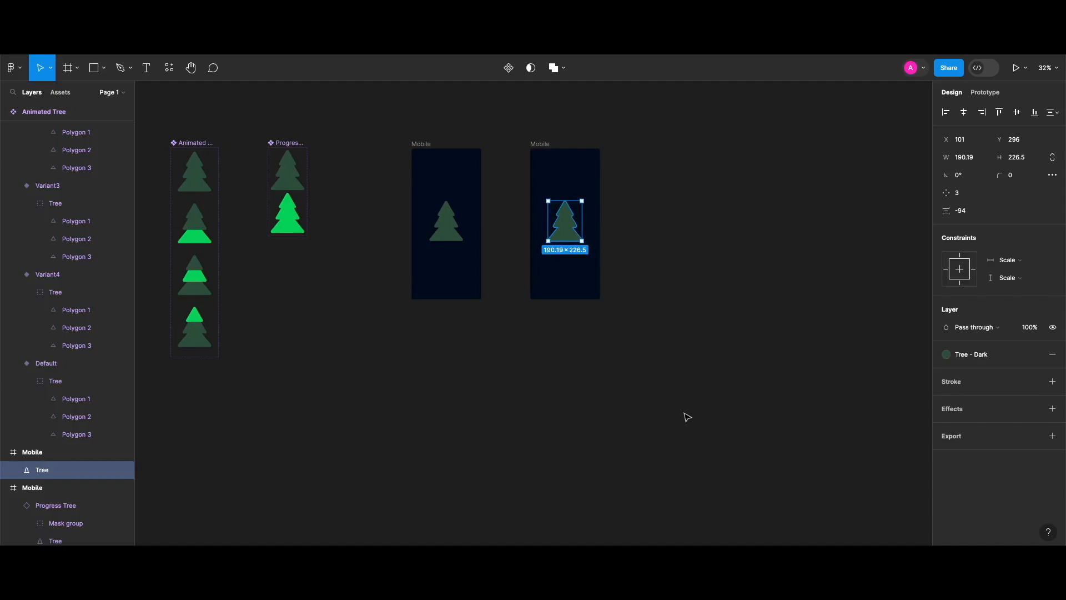
Apply the Tree - Light color style to the second Mobile frame's tree and set its opacity to 50%
{"action": "scroll", "coordinate": [684, 414], "scroll_direction": "down", "scroll_amount": 1}
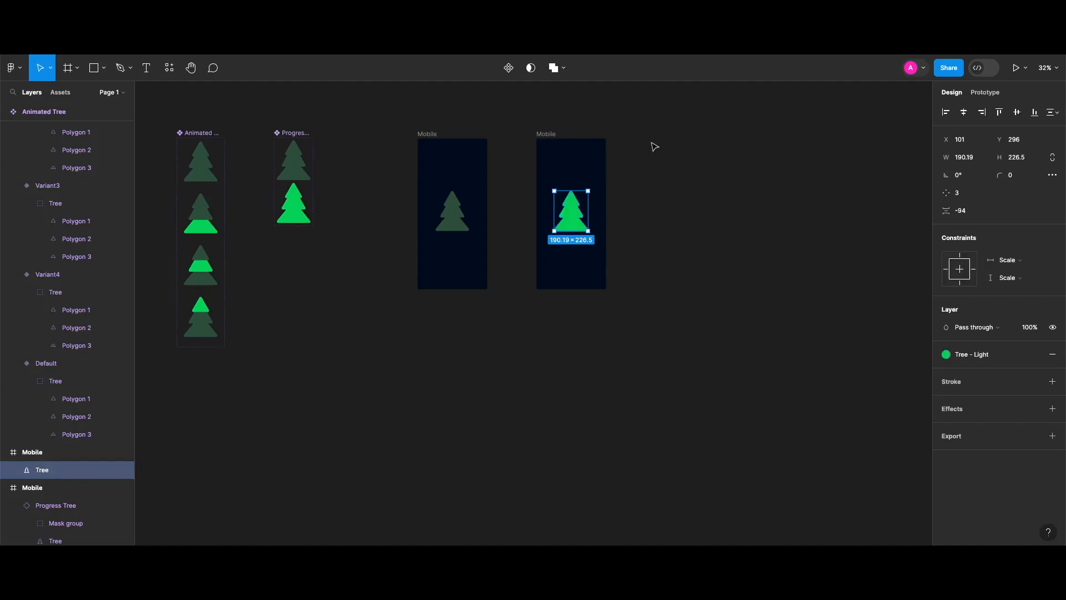
{"action": "left_click", "coordinate": [1028, 327]}
{"action": "type", "text": "50"}
{"action": "key", "text": "Return"}
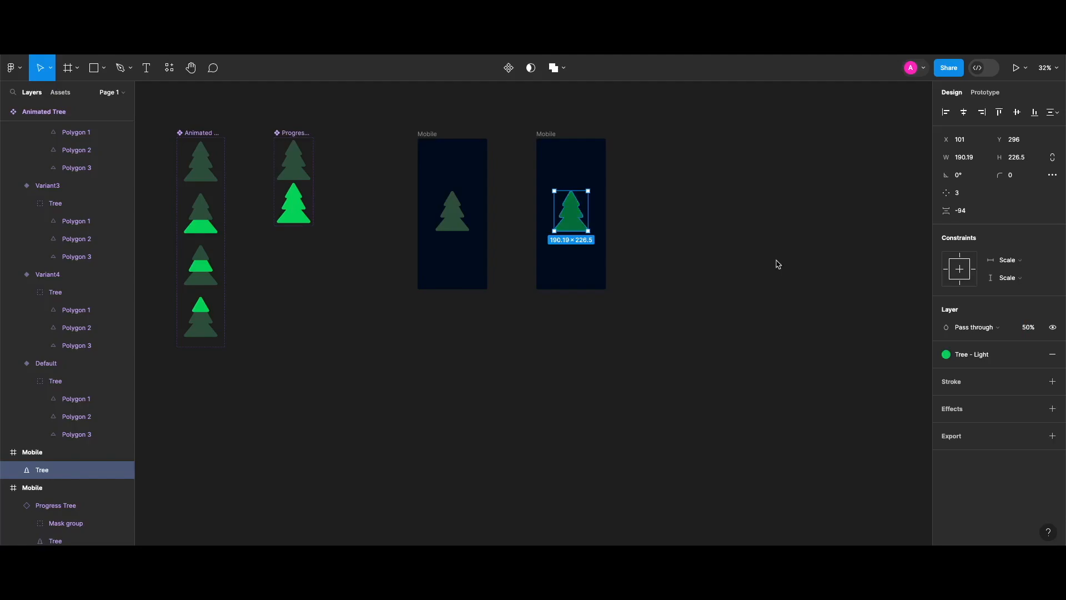
Link the first Mobile frame to the second with an After delay trigger of 5000 ms and an Instant transition, and preview it
{"action": "scroll", "coordinate": [809, 163], "scroll_direction": "right", "scroll_amount": 2}
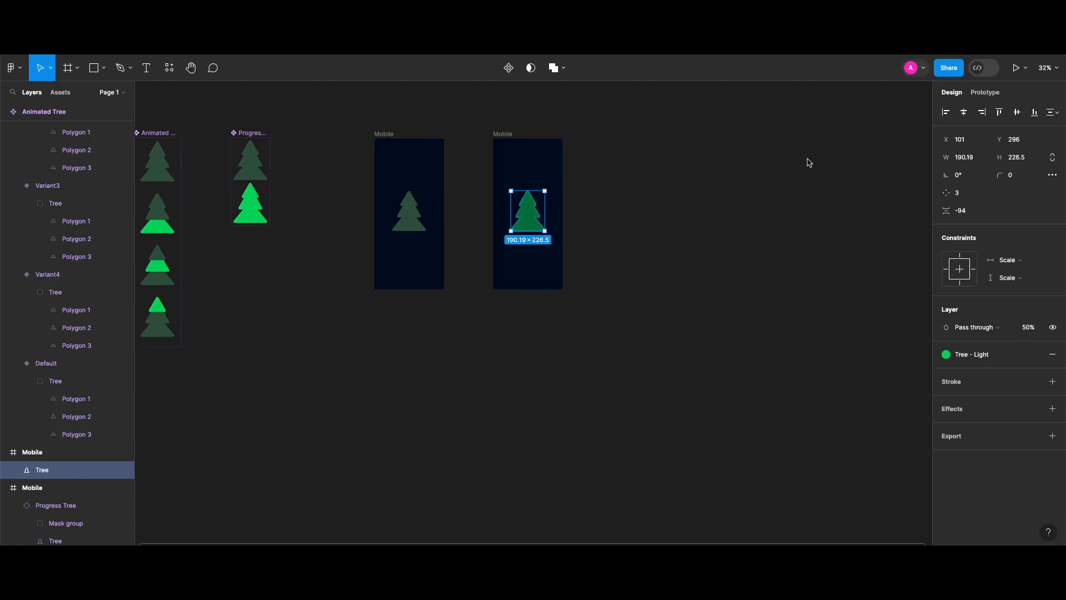
{"action": "key", "text": "shift+e"}
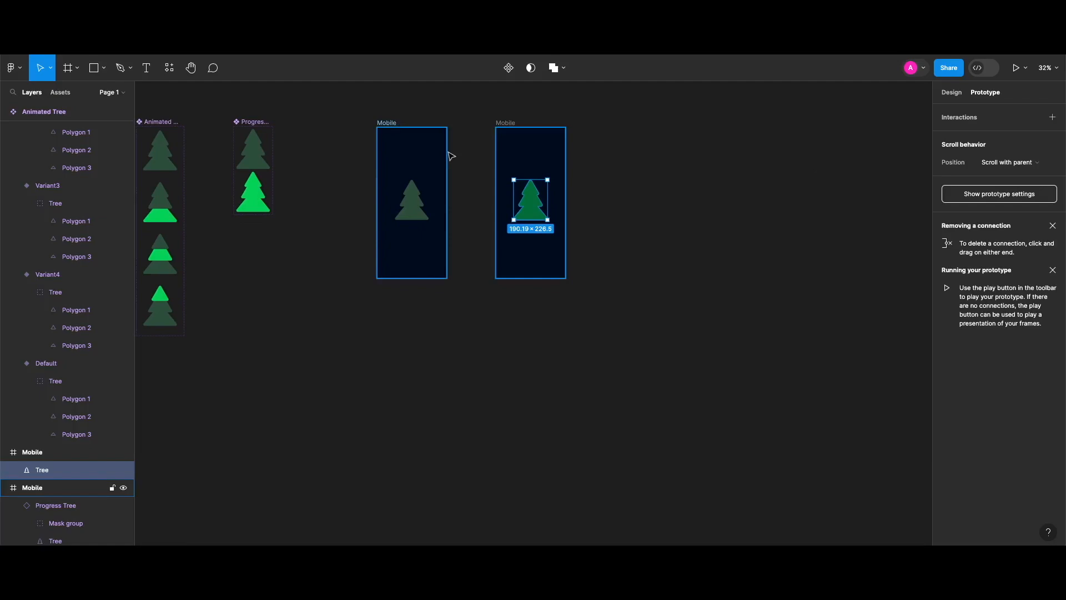
{"action": "left_click", "coordinate": [444, 202]}
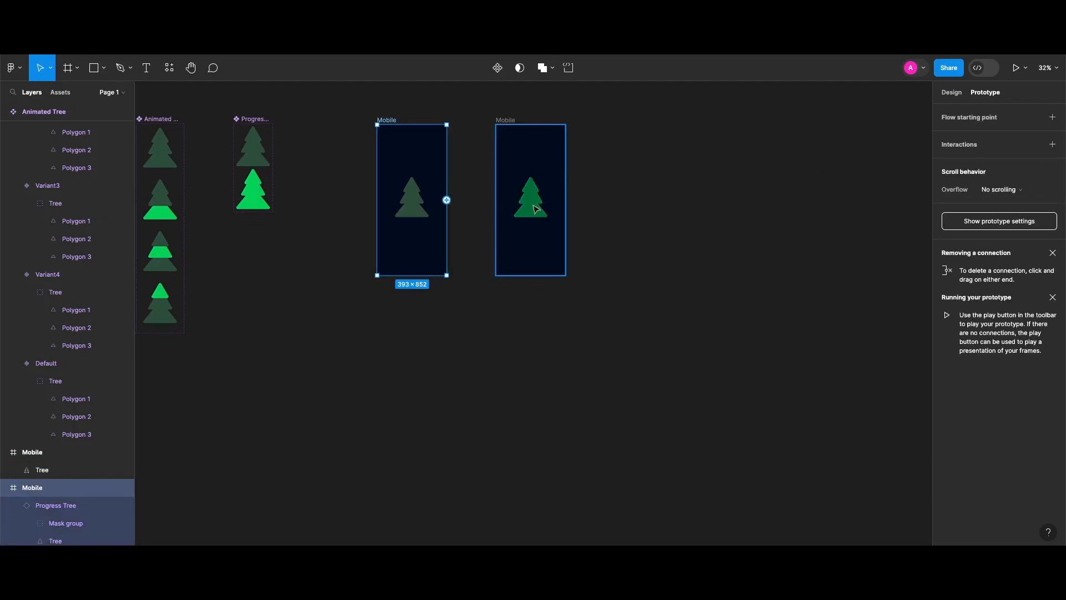
{"action": "left_click_drag", "start_coordinate": [446, 200], "coordinate": [536, 209]}
{"action": "left_click", "coordinate": [450, 228]}
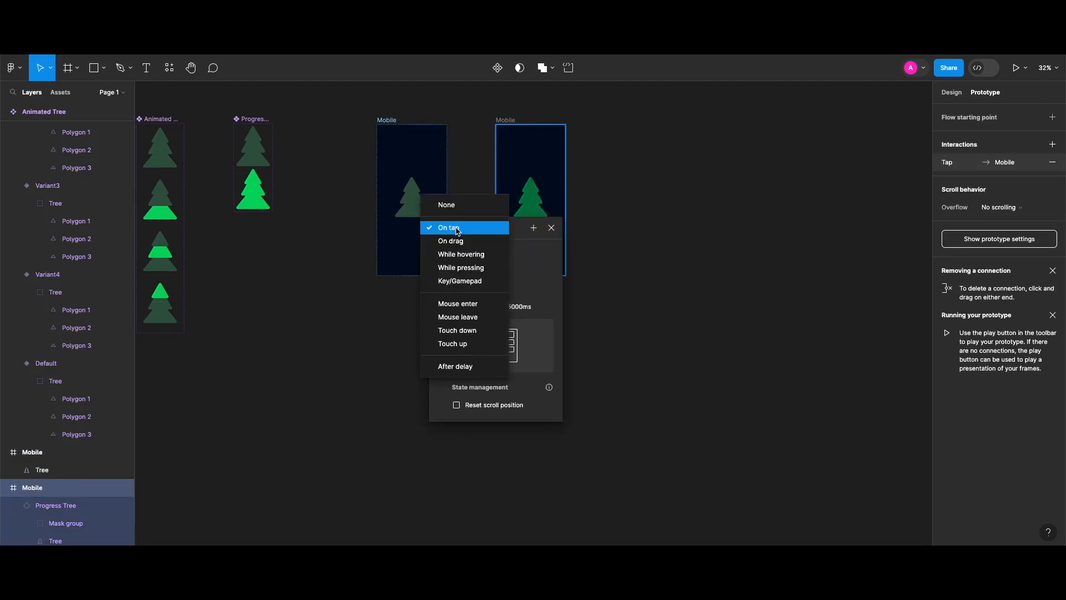
{"action": "left_click", "coordinate": [452, 365]}
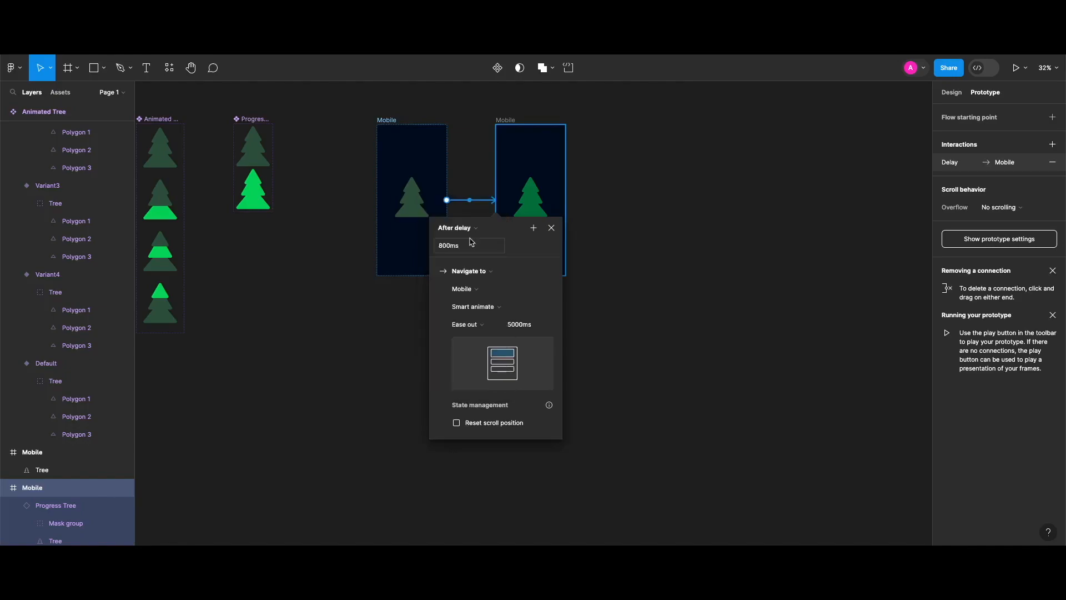
{"action": "left_click", "coordinate": [439, 246]}
{"action": "type", "text": "50"}
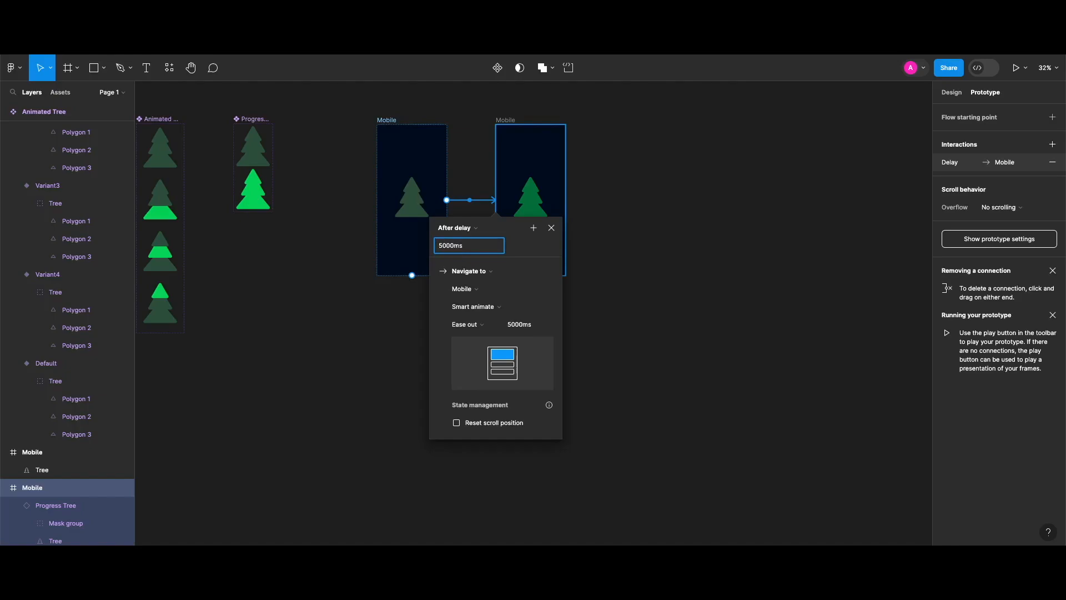
{"action": "left_click", "coordinate": [488, 306]}
{"action": "left_click", "coordinate": [358, 387]}
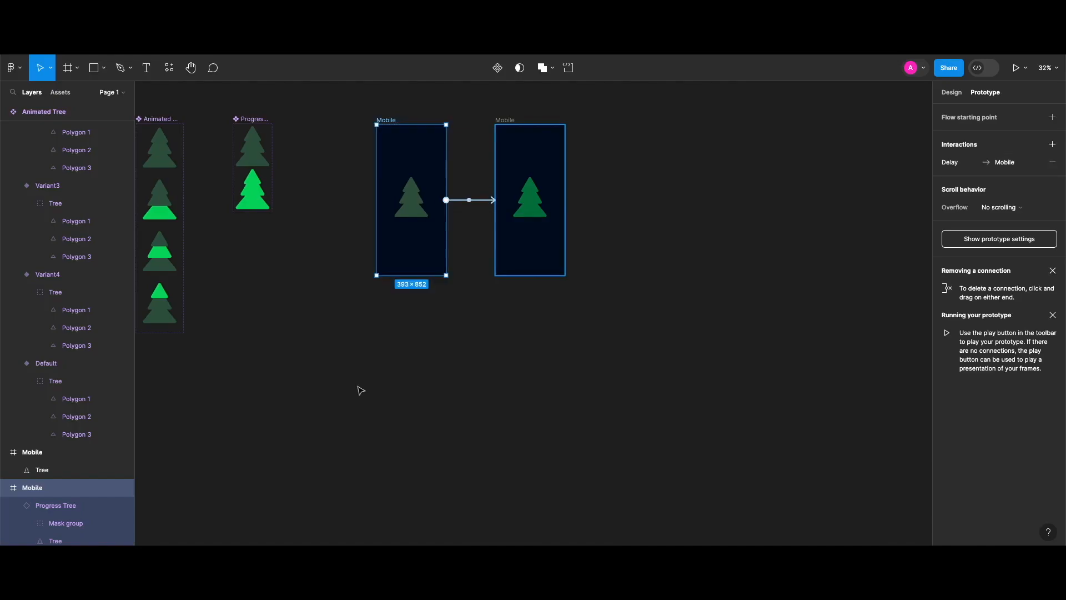
{"action": "key", "text": "shift+space"}
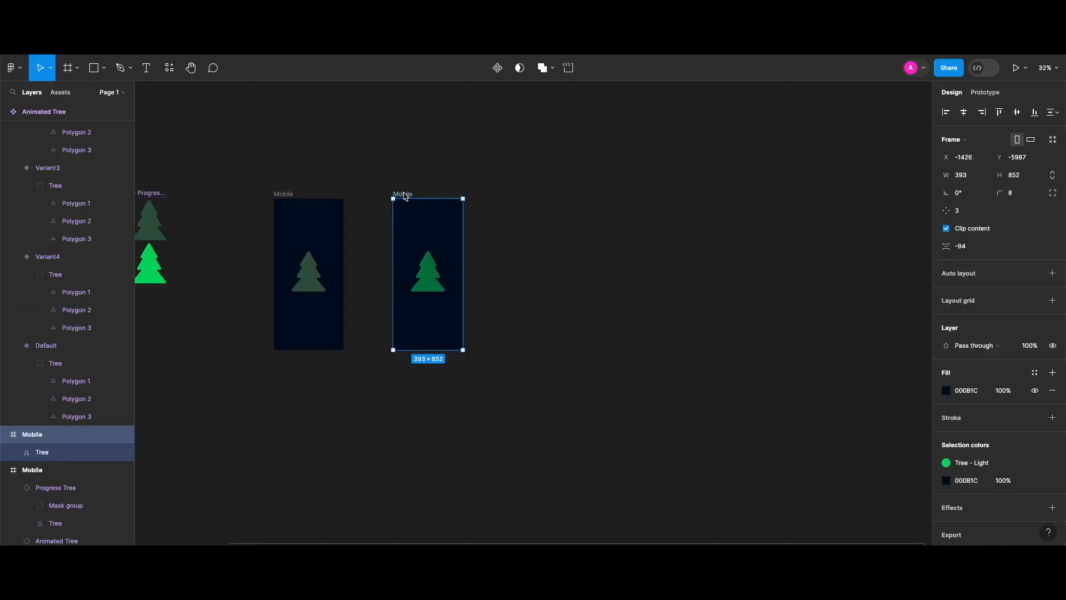
Duplicate the second Mobile frame beside it and enlarge the copy's tree proportionally until it covers the whole frame
{"action": "key", "text": "alt"}
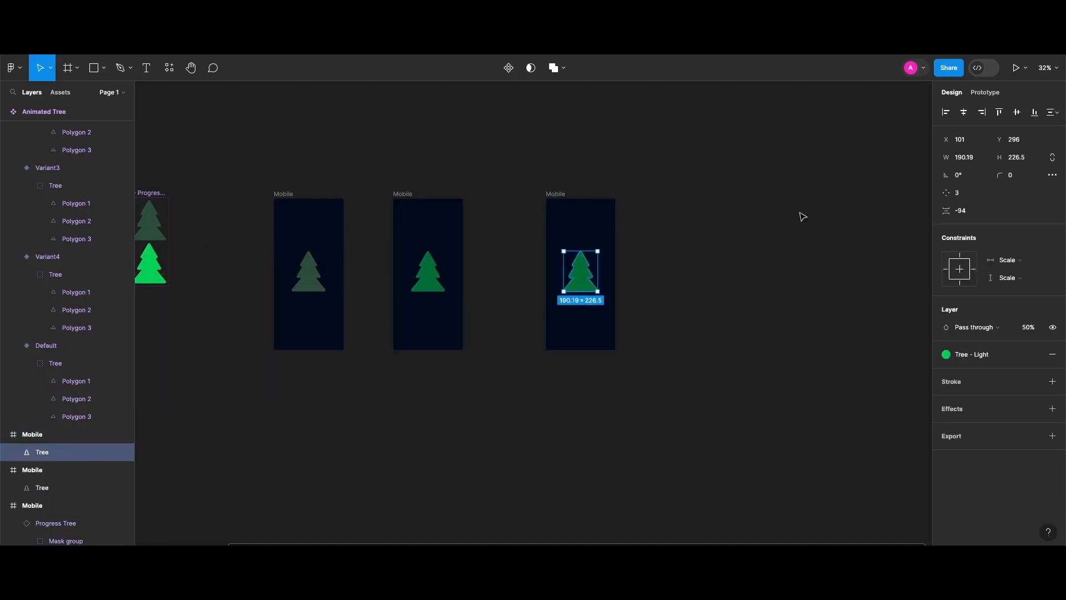
{"action": "left_click", "coordinate": [1052, 157]}
{"action": "left_click_drag", "start_coordinate": [599, 250], "coordinate": [682, 195]}
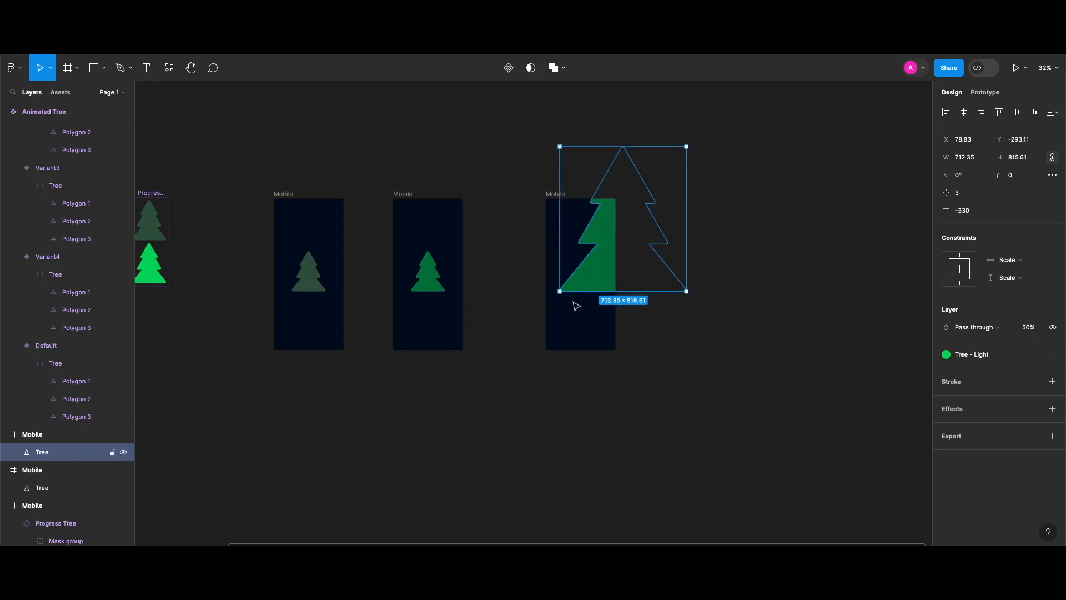
{"action": "left_click_drag", "start_coordinate": [606, 273], "coordinate": [564, 331]}
{"action": "left_click", "coordinate": [657, 402]}
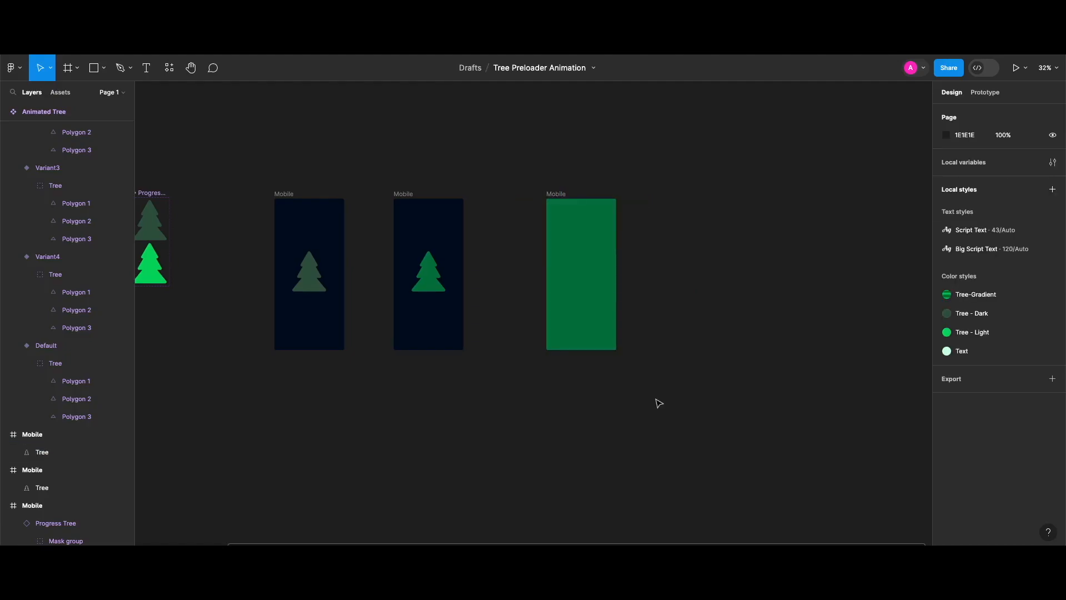
Link the second Mobile frame to the green-filled frame with an After delay trigger of 1 ms and a Smart animate transition
{"action": "key", "text": "shift+e"}
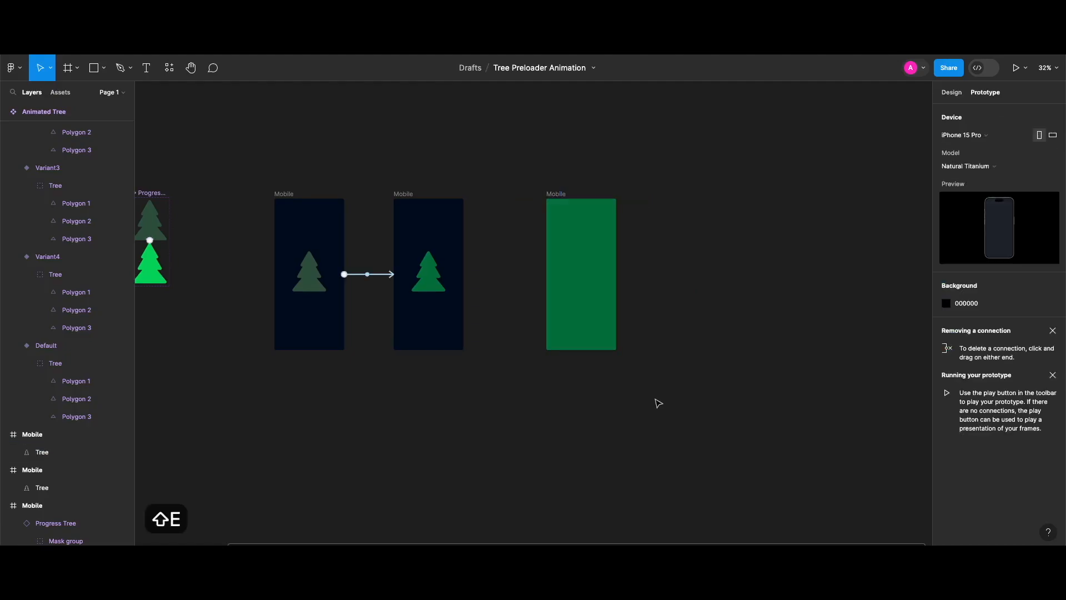
{"action": "left_click", "coordinate": [400, 195]}
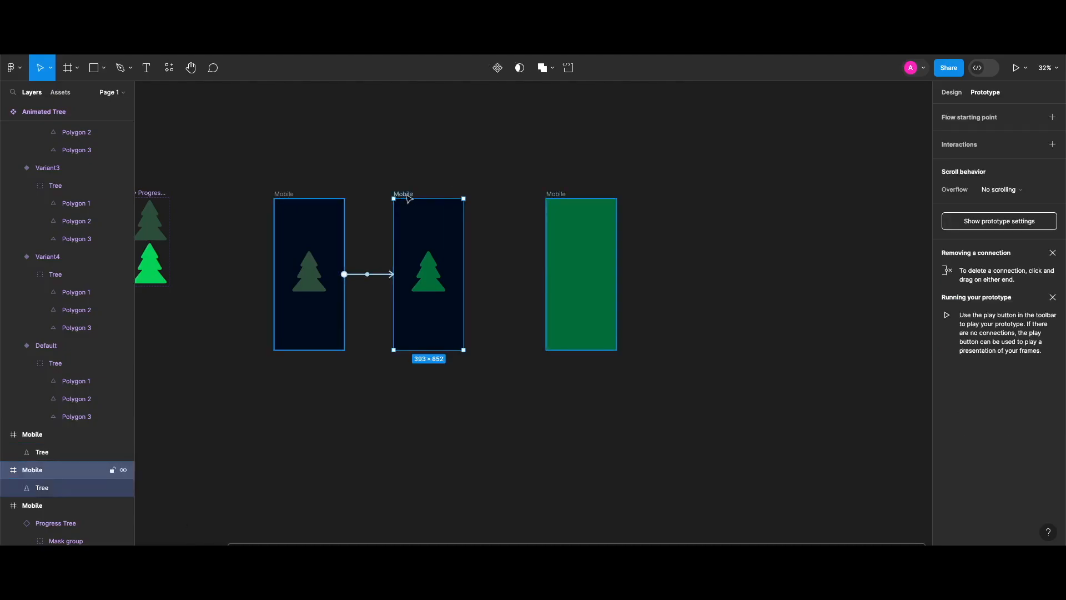
{"action": "left_click_drag", "start_coordinate": [464, 274], "coordinate": [566, 282]}
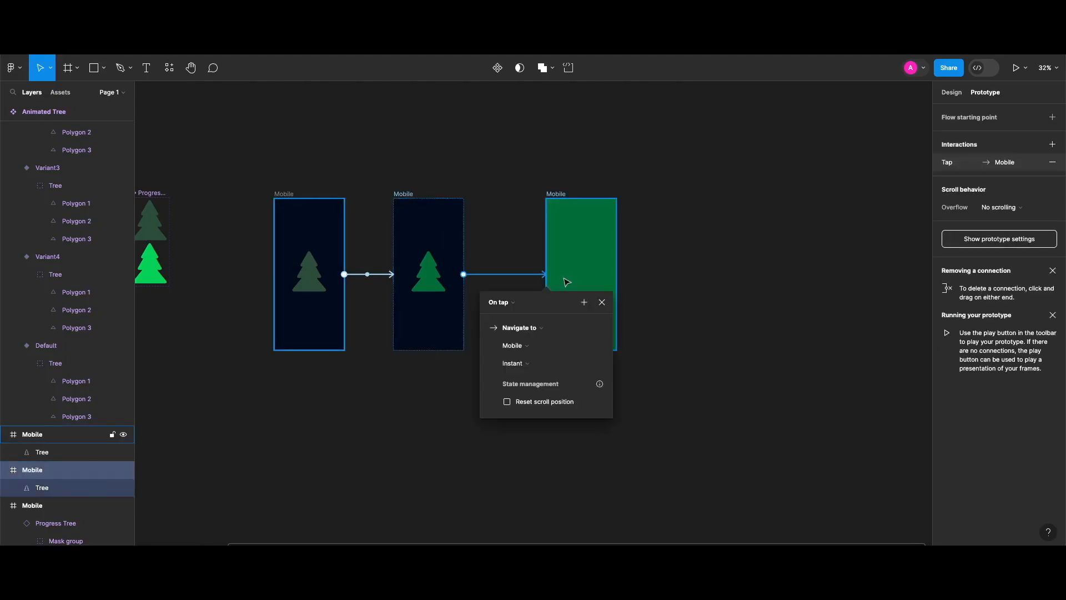
{"action": "left_click", "coordinate": [514, 302]}
{"action": "left_click", "coordinate": [505, 440]}
{"action": "type", "text": "1"}
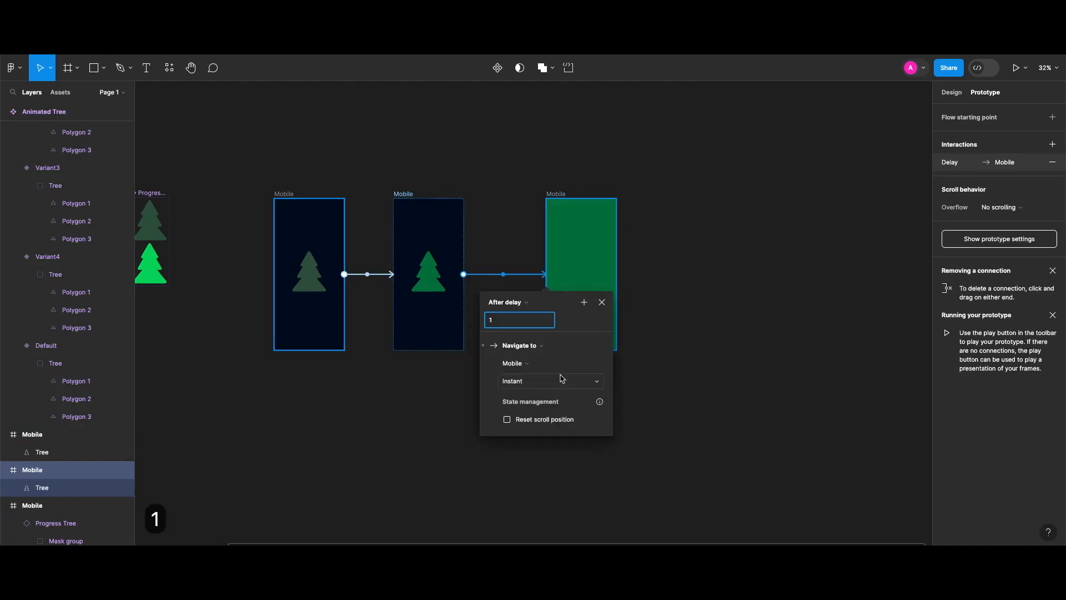
{"action": "left_click", "coordinate": [529, 385]}
{"action": "left_click", "coordinate": [545, 411]}
{"action": "left_click", "coordinate": [566, 399]}
{"action": "key", "text": "shift+Left"}
{"action": "key", "text": "shift+Left"}
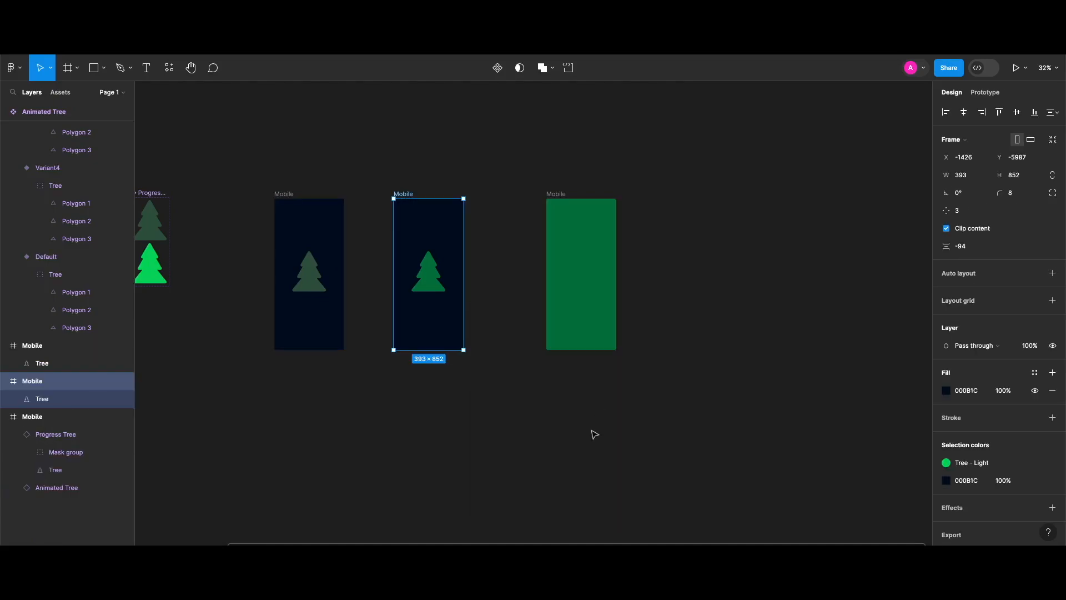
Preview the prototype flow through the green-filled frame, restart it once, and close the preview
{"action": "key", "text": "shift+space"}
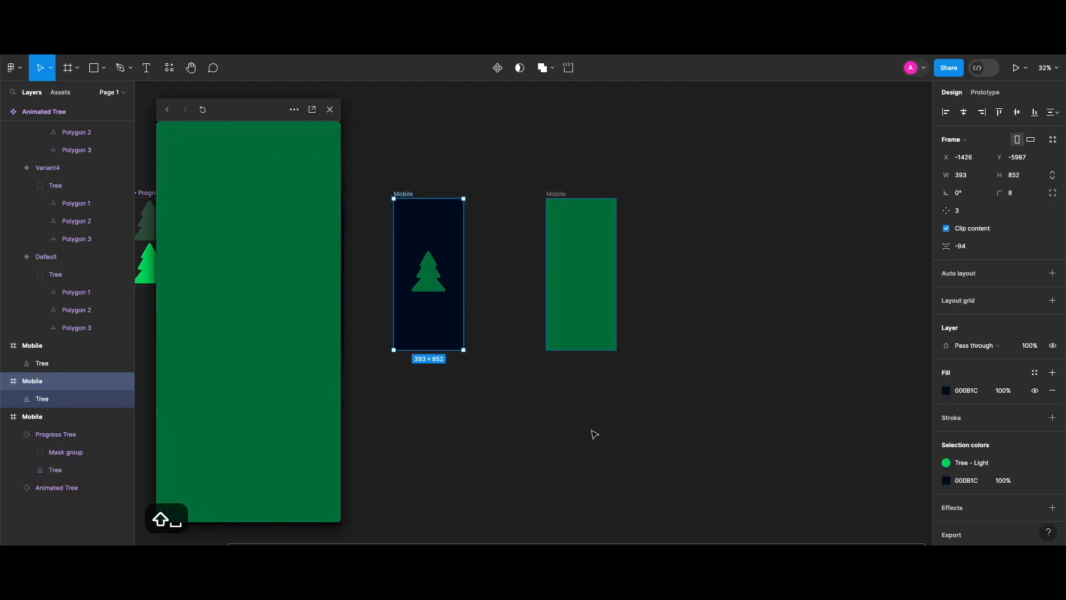
{"action": "key", "text": "r"}
{"action": "key", "text": "Escape"}
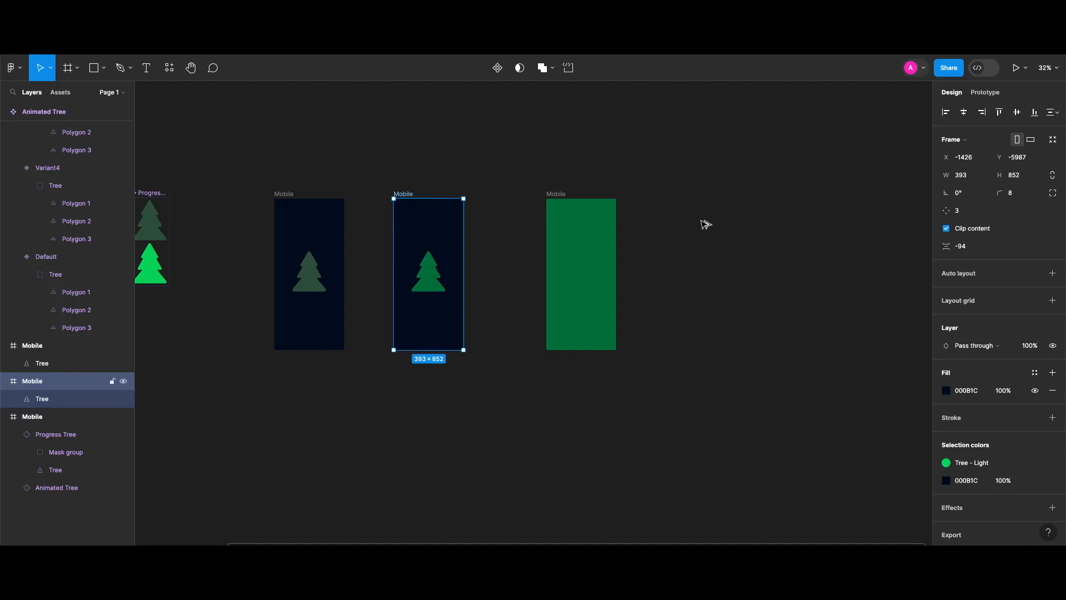
Duplicate the second Mobile frame beyond the green-filled one and give the copy's tree the Tree-Gradient style at 100% opacity
{"action": "key", "text": "ctrl+d"}
{"action": "key", "text": "Escape"}
{"action": "left_click", "coordinate": [729, 282]}
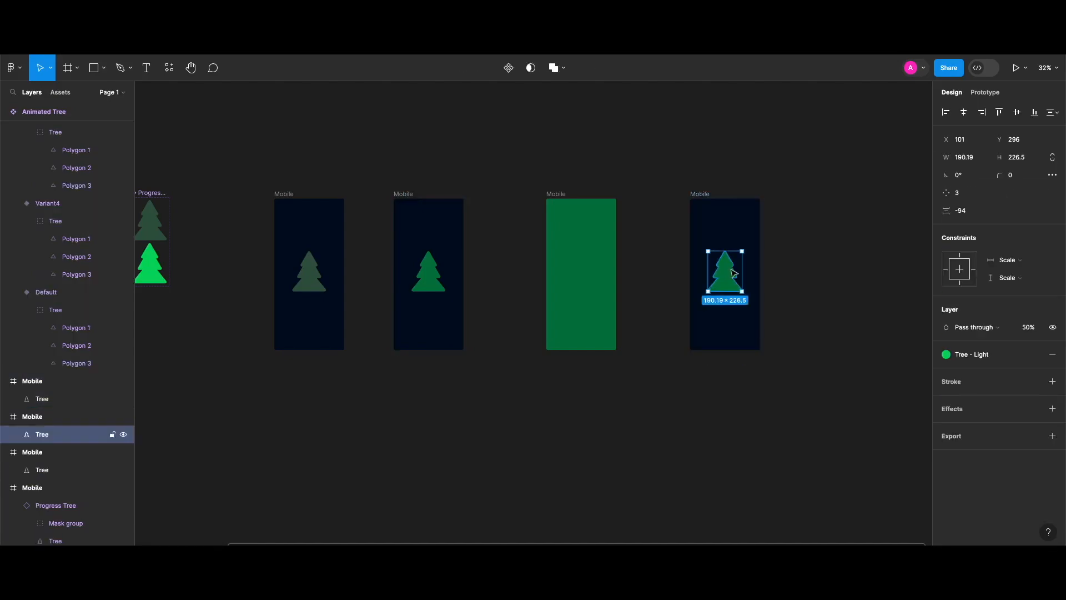
{"action": "left_click", "coordinate": [969, 354]}
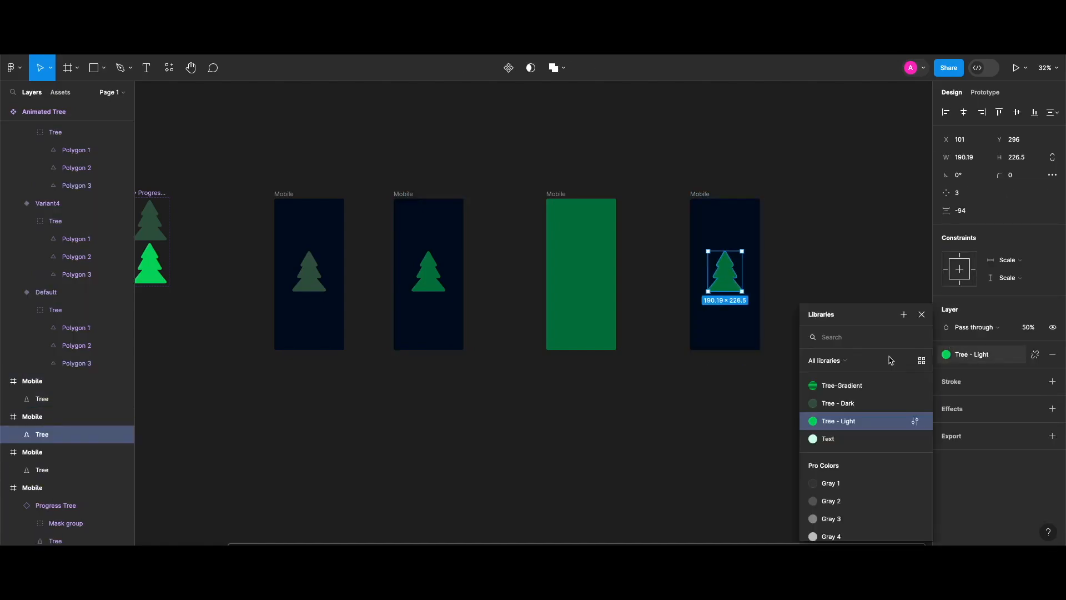
{"action": "left_click", "coordinate": [851, 386]}
{"action": "left_click", "coordinate": [1028, 327]}
{"action": "type", "text": "100"}
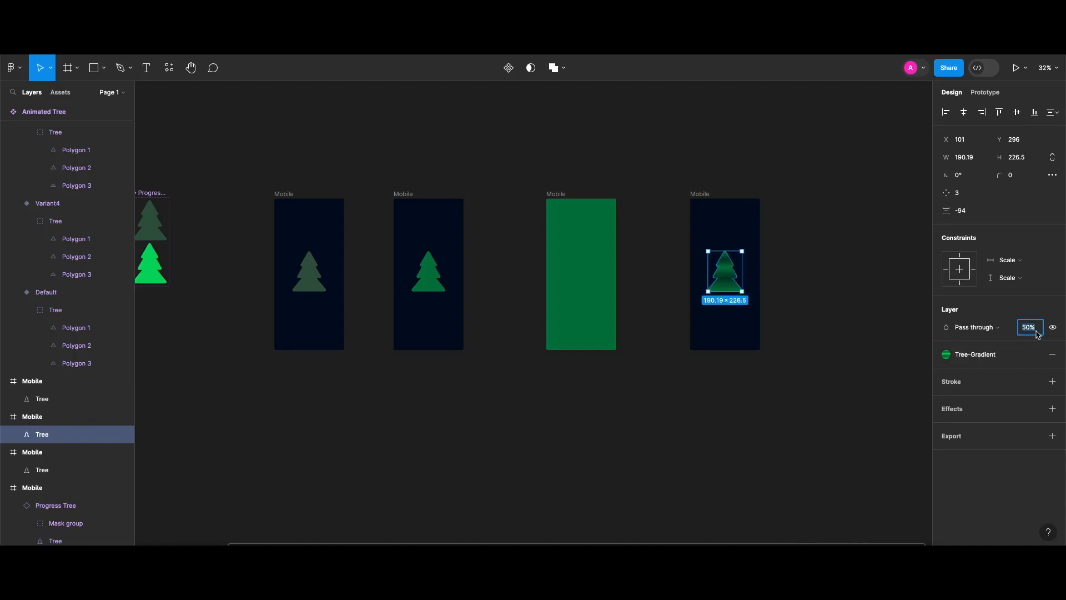
{"action": "key", "text": "Return"}
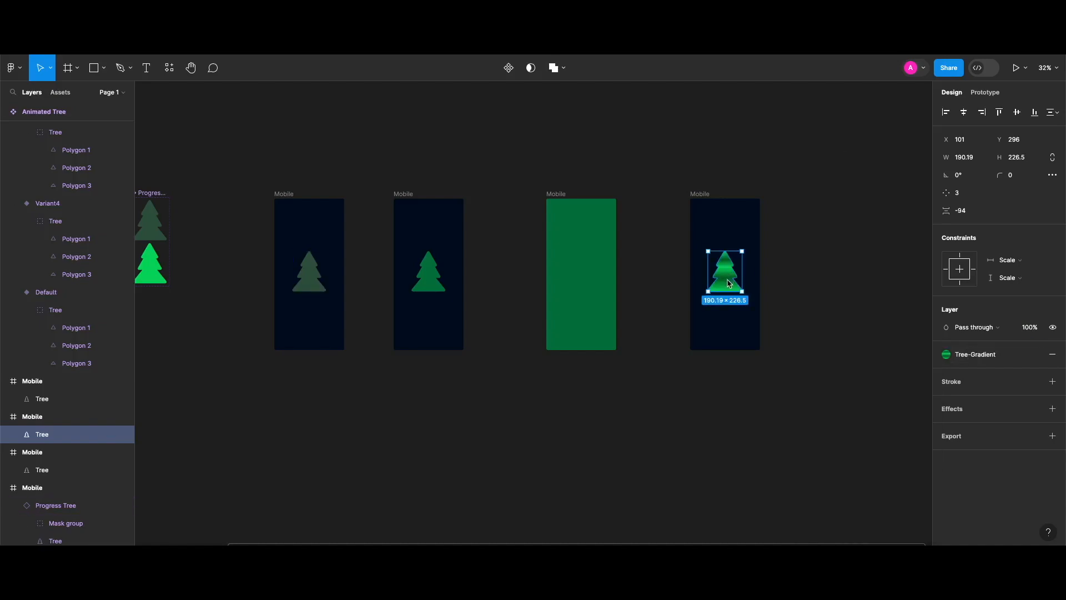
Flip the gradient-filled tree in the newest Mobile frame horizontally
{"action": "key", "text": "shift+h"}
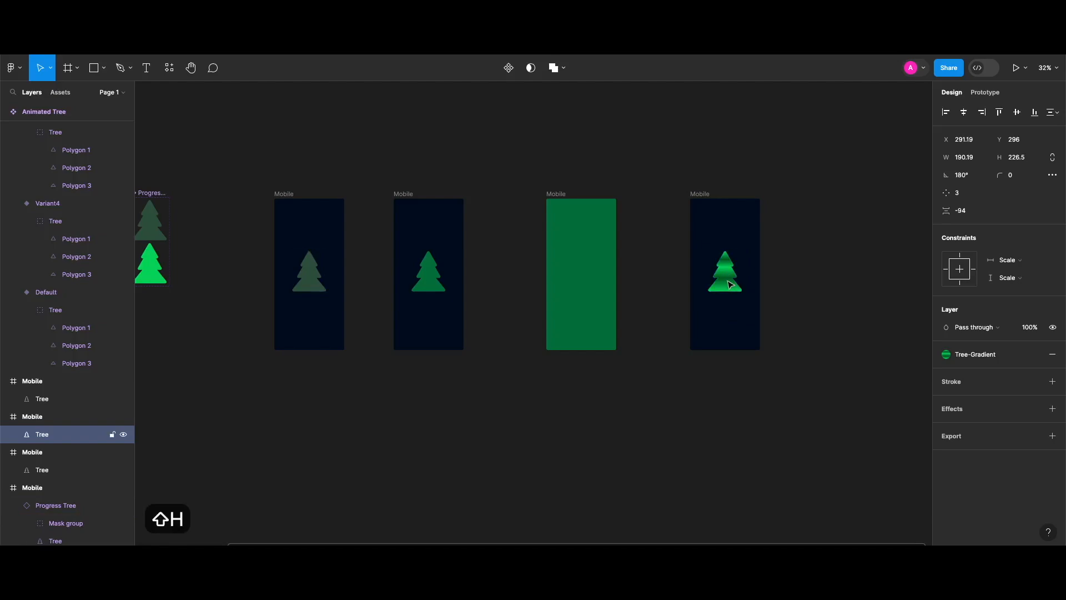
{"action": "left_click", "coordinate": [620, 472]}
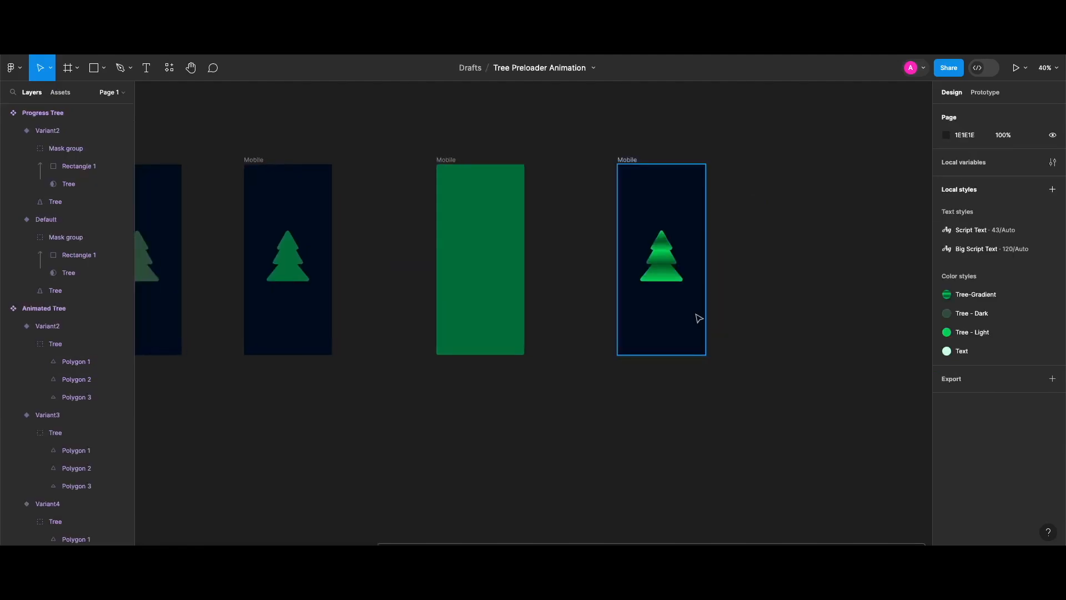
{"action": "scroll", "coordinate": [684, 291], "scroll_direction": "up", "scroll_amount": 5}
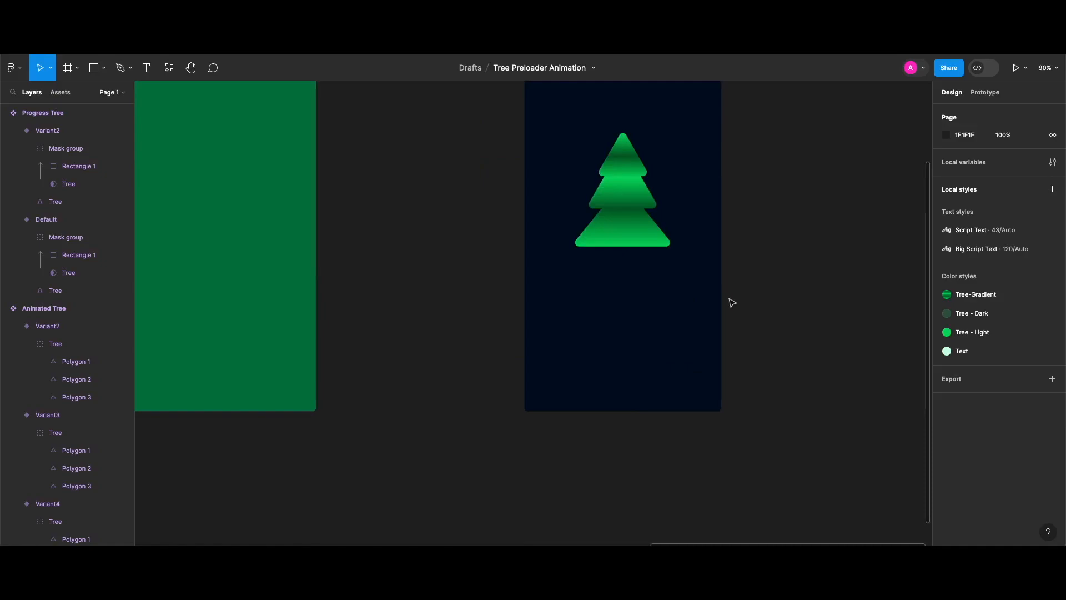
Add the text "Happy New Year!" below the gradient tree and apply the Text color style and the Script Text style
{"action": "scroll", "coordinate": [677, 336], "scroll_direction": "down", "scroll_amount": 4}
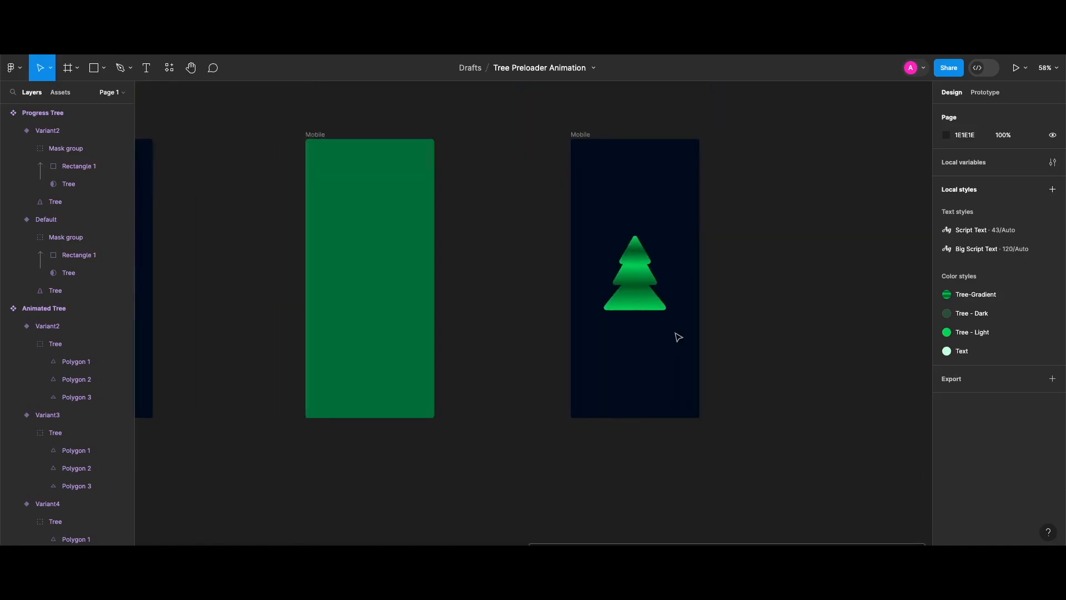
{"action": "key", "text": "t"}
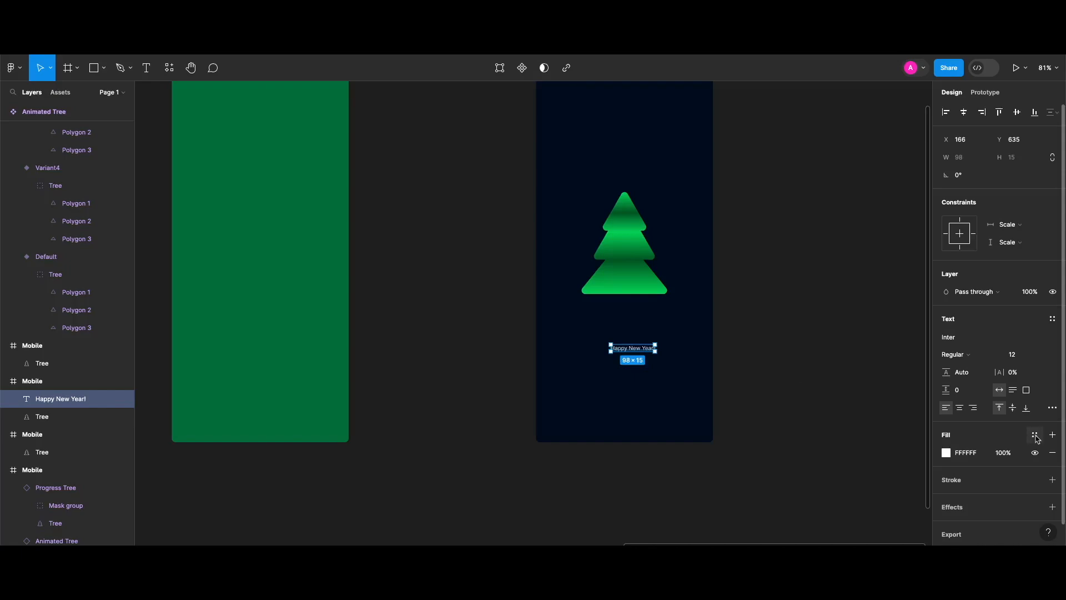
{"action": "left_click", "coordinate": [1035, 436]}
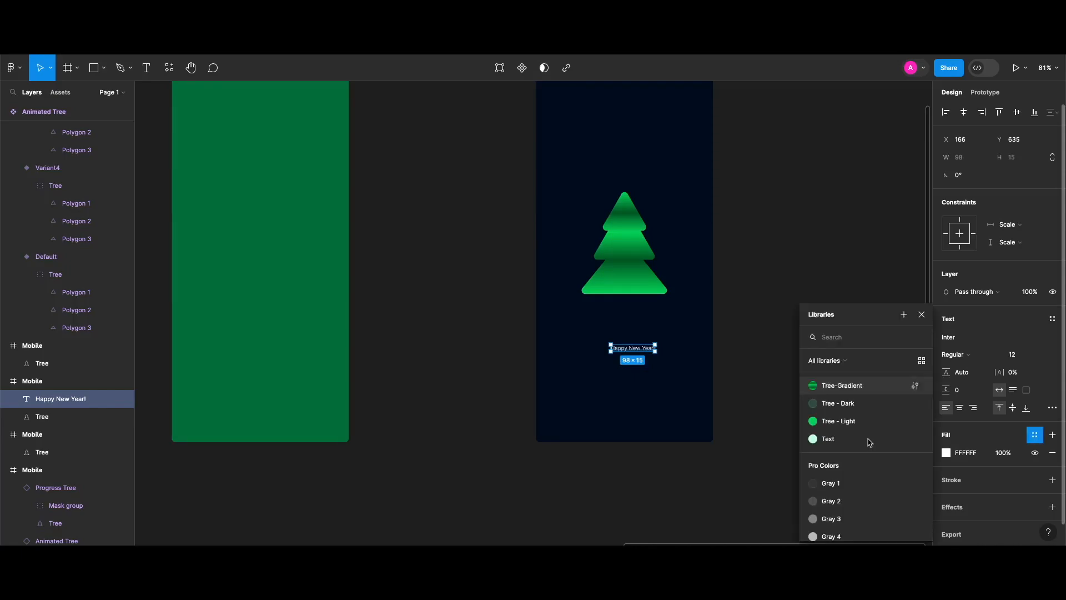
{"action": "left_click", "coordinate": [828, 439]}
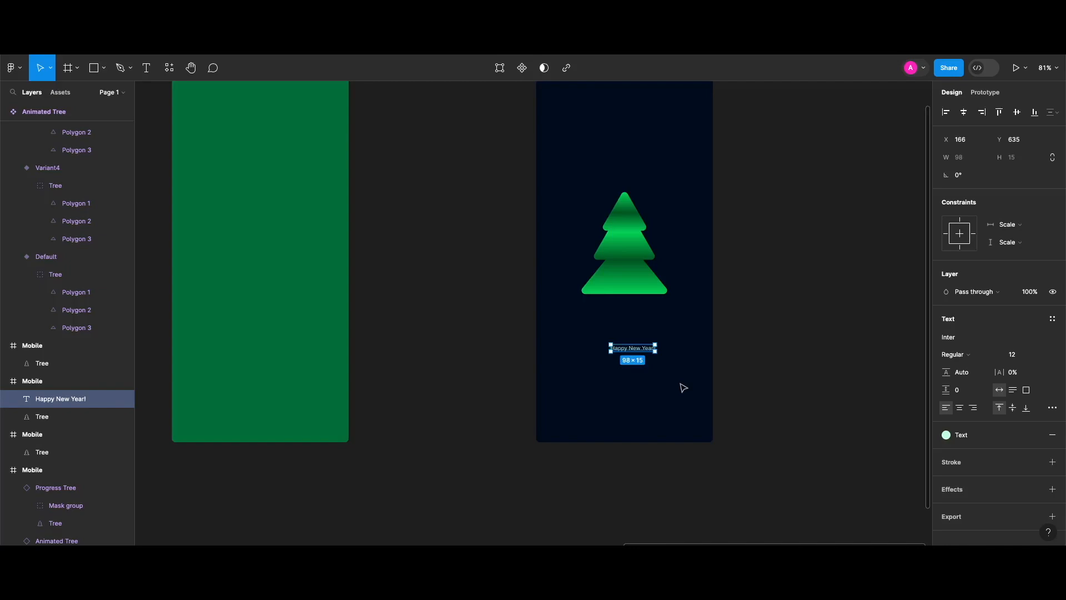
{"action": "left_click", "coordinate": [1052, 321]}
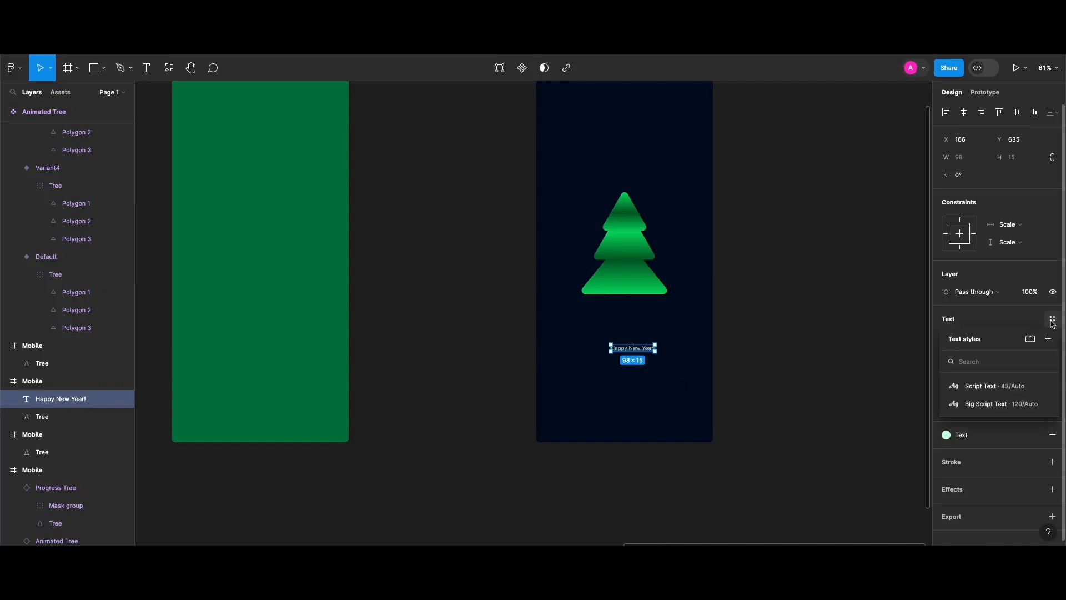
{"action": "left_click", "coordinate": [981, 386]}
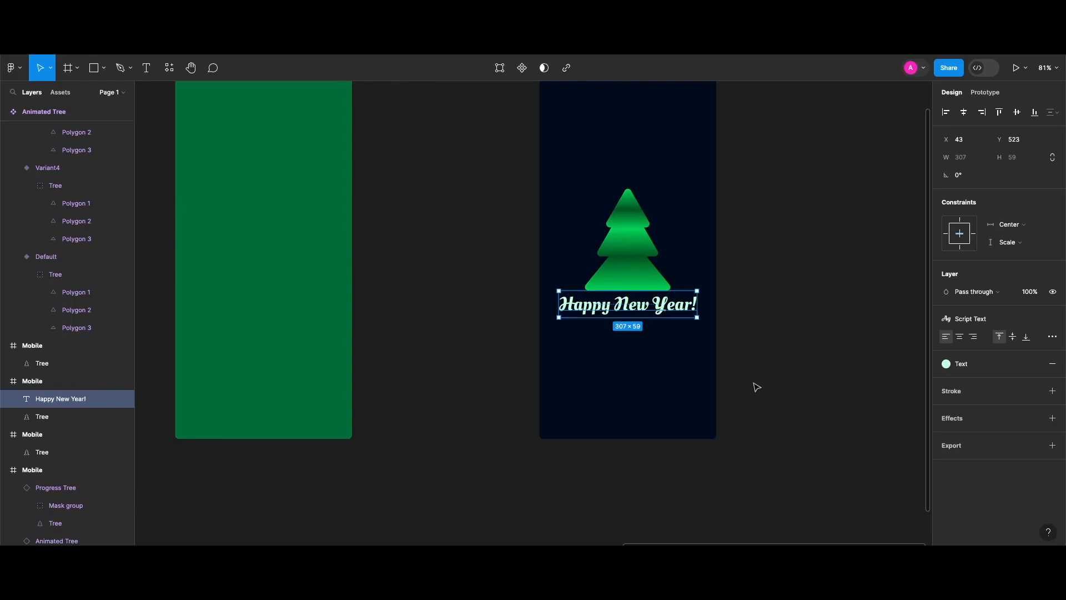
Move the "Happy New Year!" text down by 70 from its position directly under the gradient tree
{"action": "scroll", "coordinate": [757, 387], "scroll_direction": "up", "scroll_amount": 3}
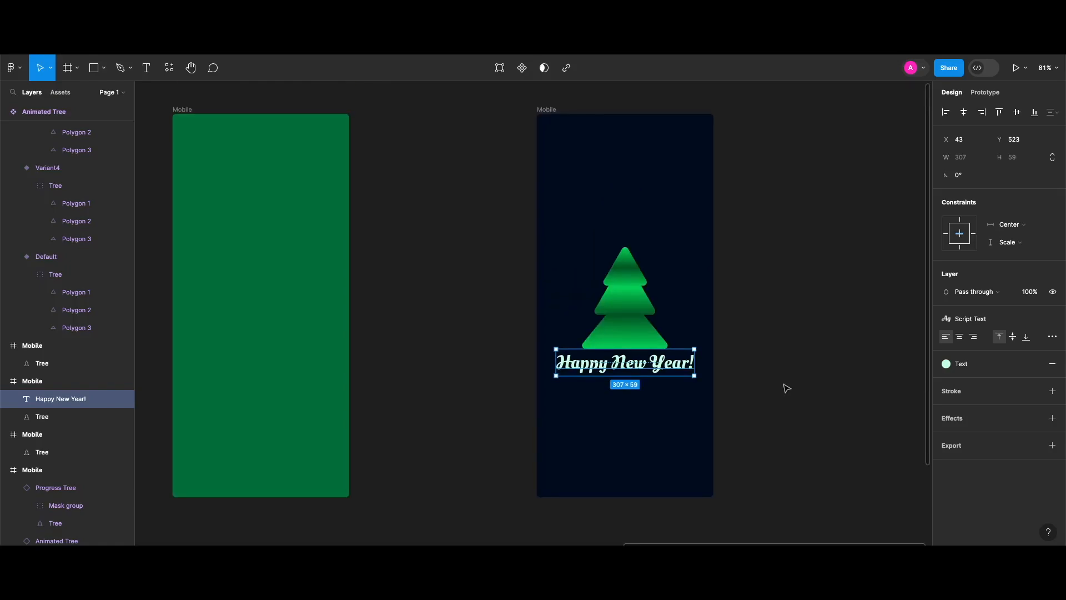
{"action": "left_click", "coordinate": [1029, 147]}
{"action": "type", "text": "+70"}
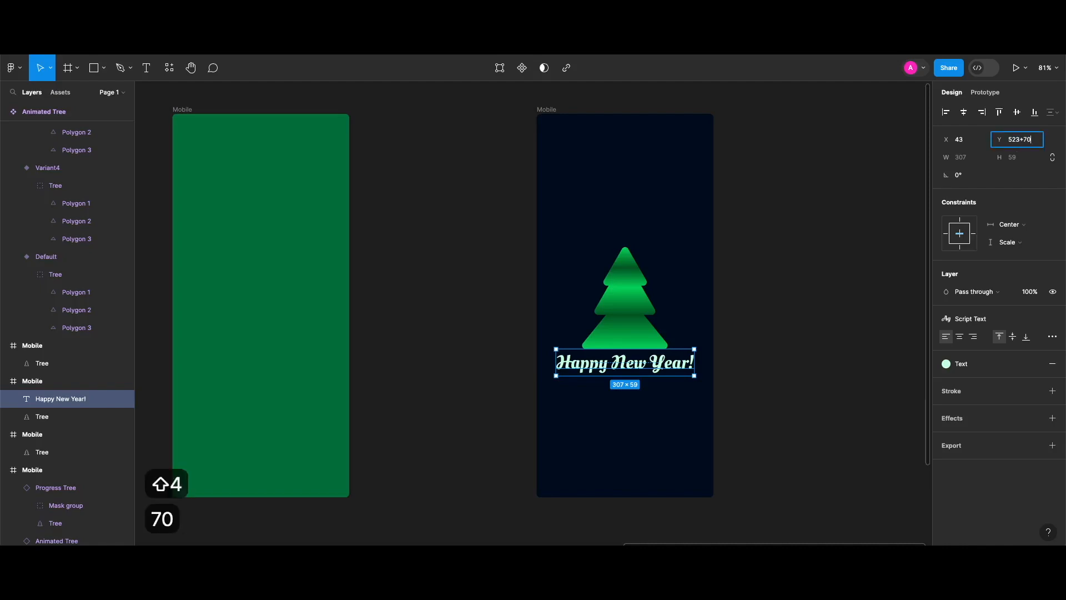
{"action": "key", "text": "Return"}
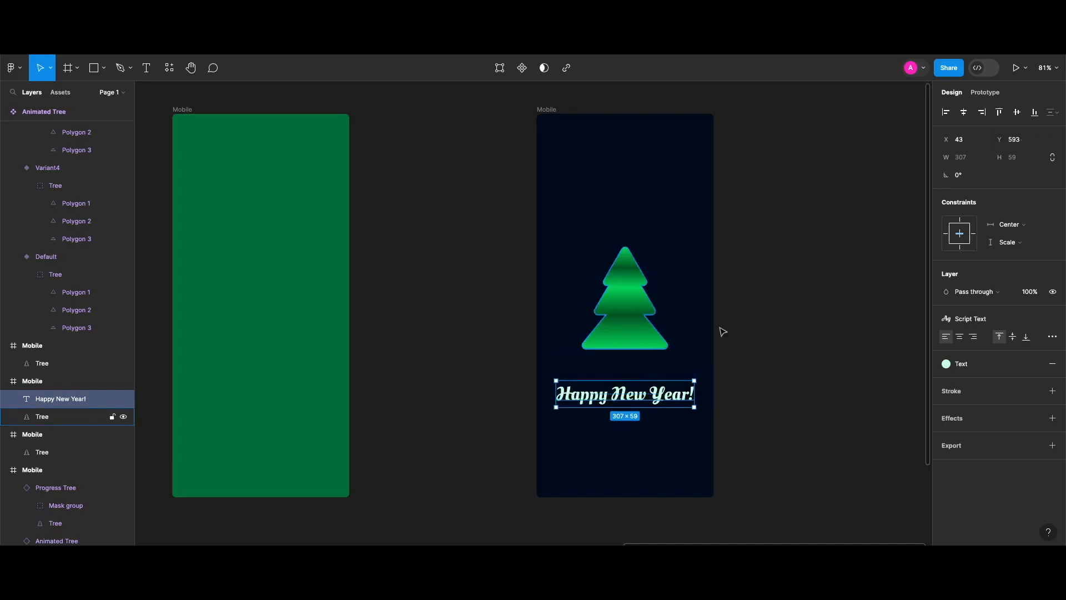
Group the gradient tree with its greeting text, center the group vertically in the Mobile frame, and ungroup it
{"action": "key", "text": "ctrl+a"}
{"action": "key", "text": "ctrl+g"}
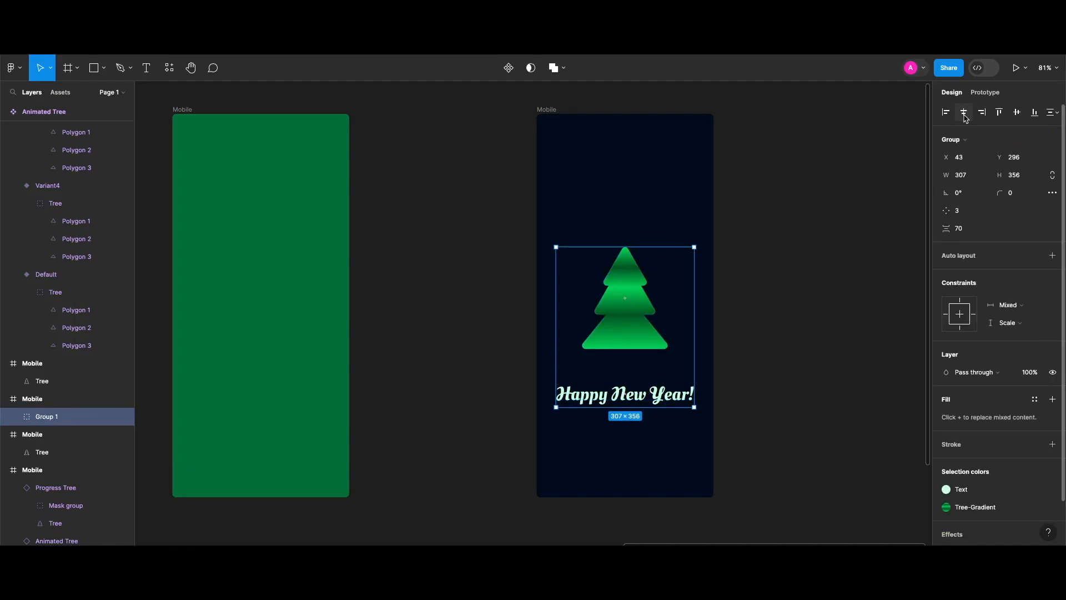
{"action": "left_click", "coordinate": [1018, 114]}
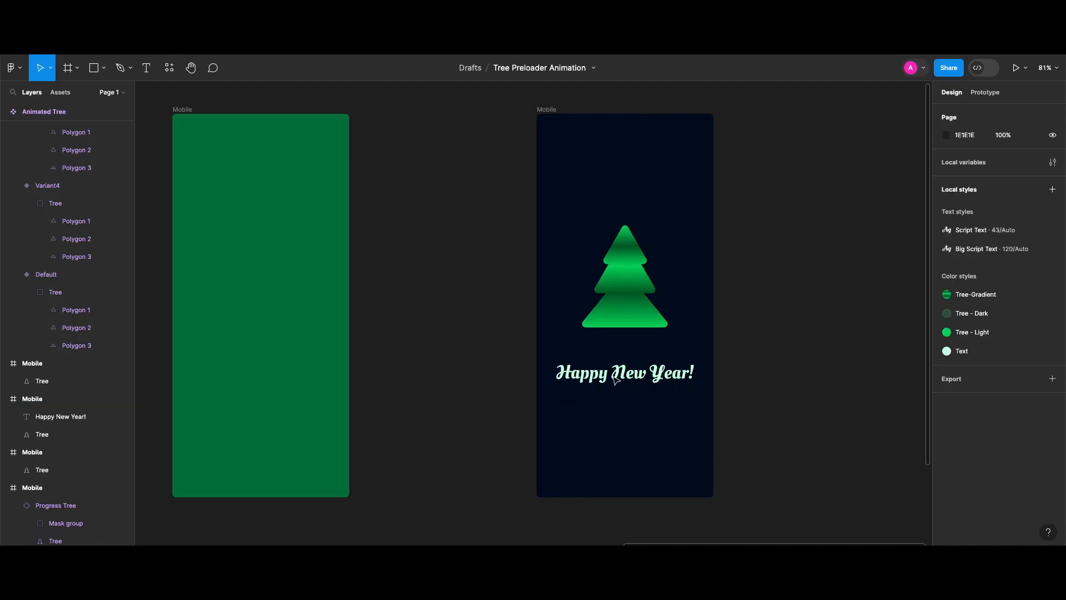
Copy the "Happy New Year!" text from the gradient-tree frame into the green-filled Mobile frame
{"action": "left_click", "coordinate": [597, 377]}
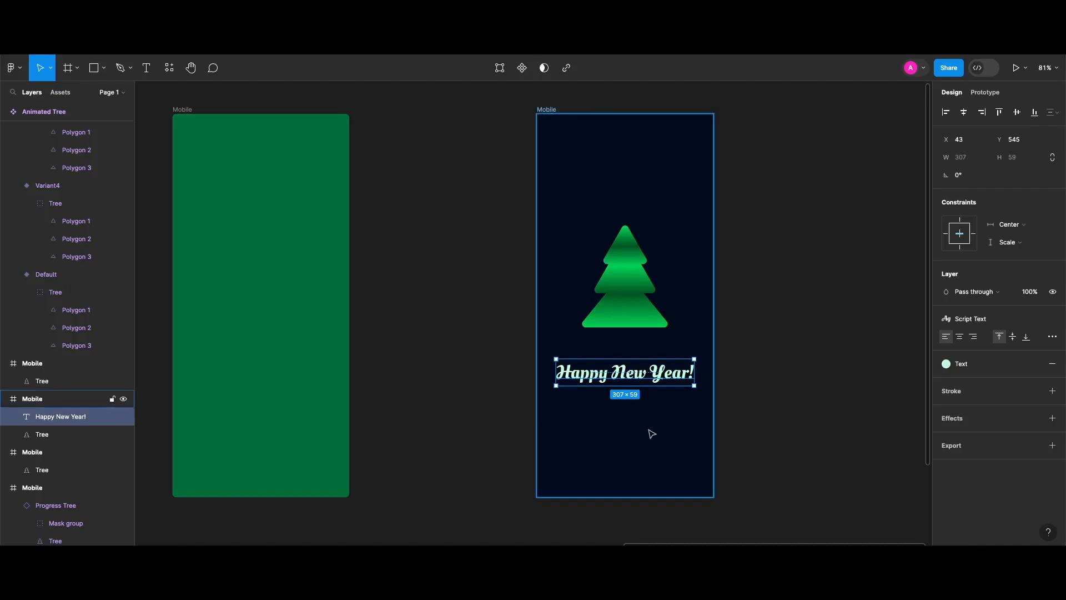
{"action": "key", "text": "super+c"}
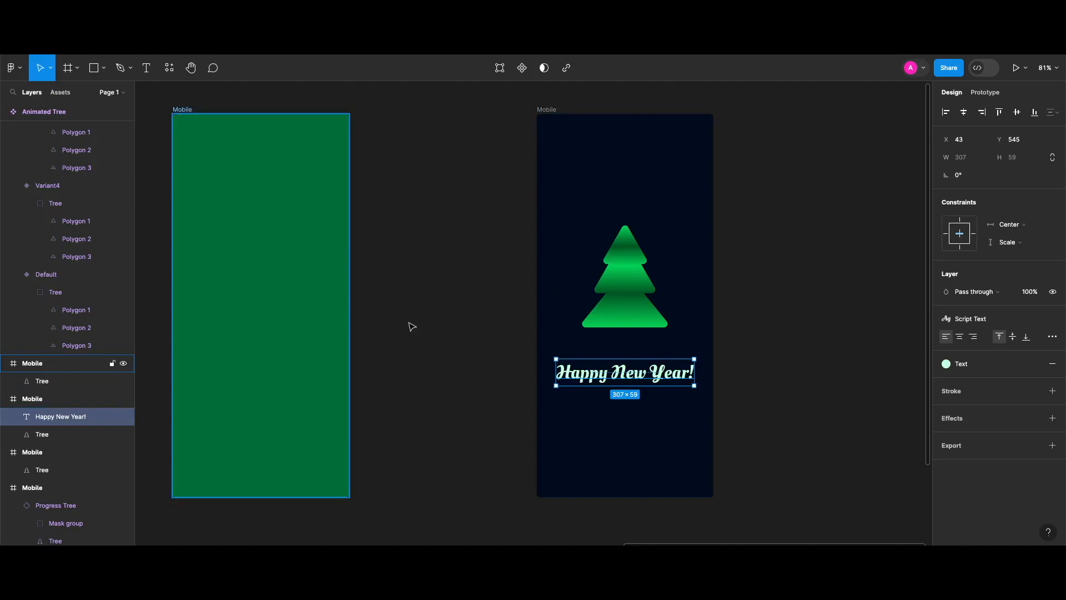
{"action": "left_click", "coordinate": [347, 262]}
{"action": "key", "text": "super+v"}
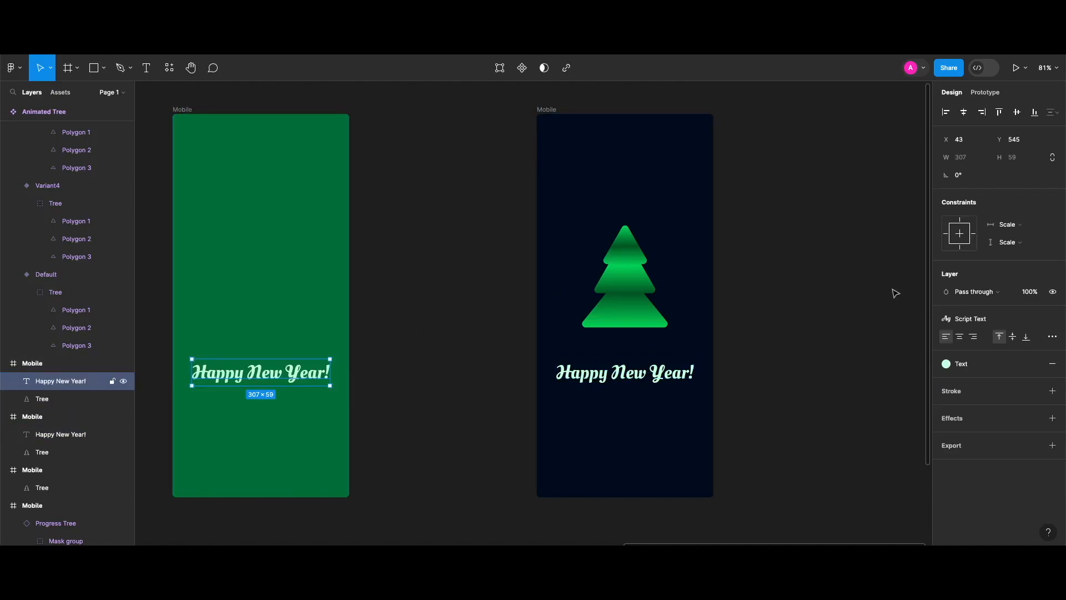
Apply the Big Script Text style to the greeting in the green-filled frame and center it horizontally
{"action": "left_click", "coordinate": [984, 320]}
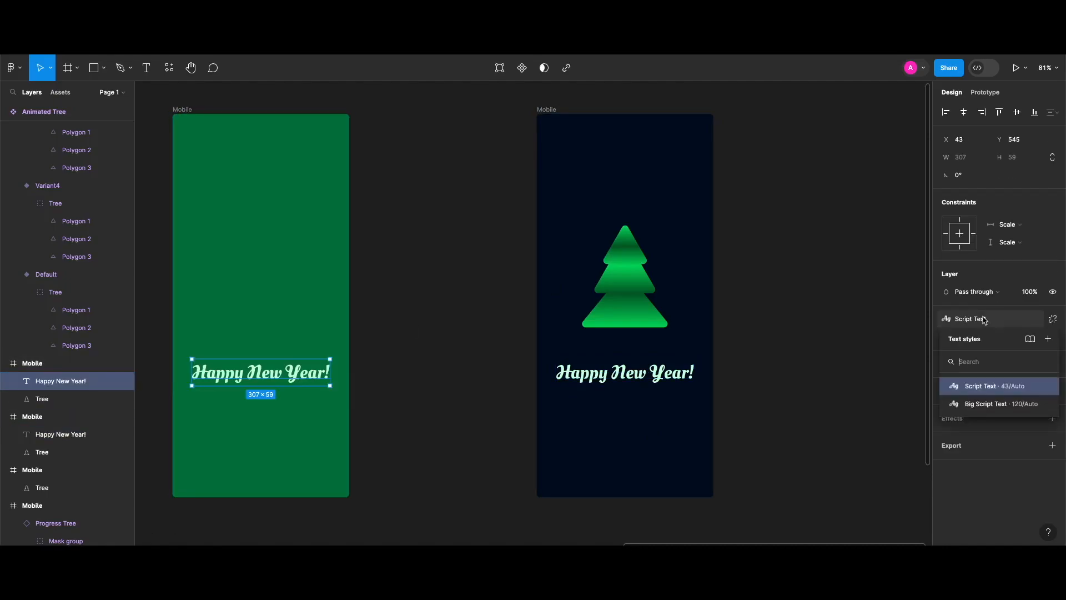
{"action": "left_click", "coordinate": [993, 405]}
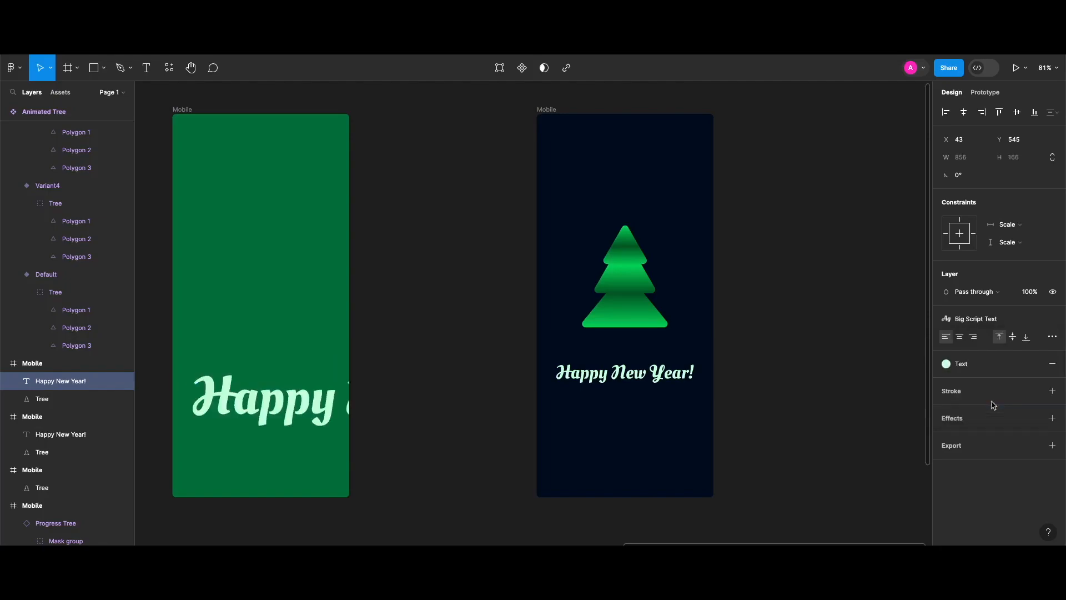
{"action": "left_click", "coordinate": [964, 113]}
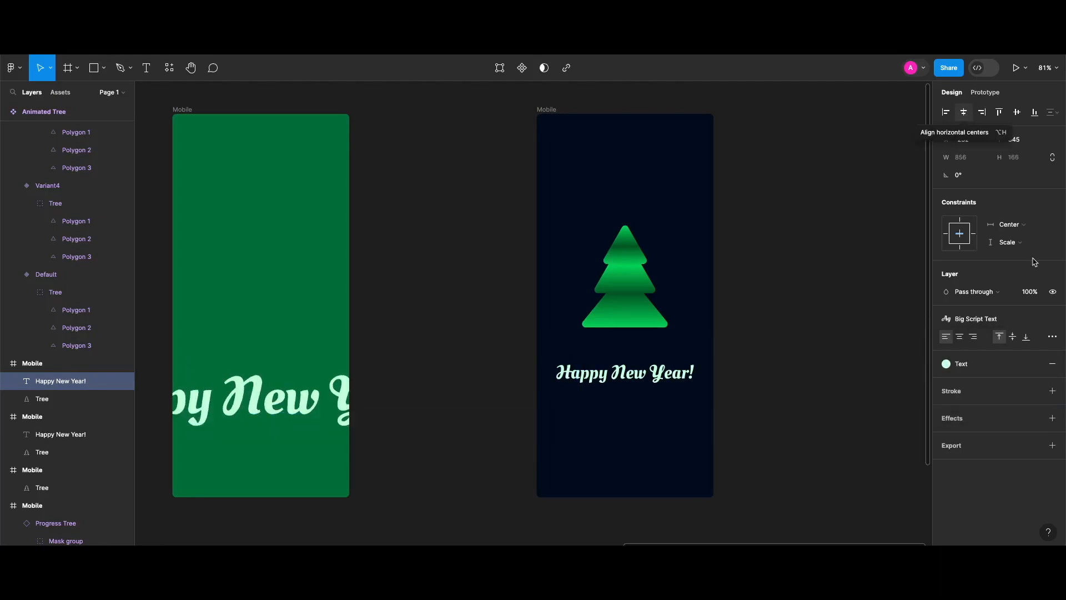
Set the layer opacity of the large greeting in the green-filled frame to 0%
{"action": "left_click", "coordinate": [1036, 296]}
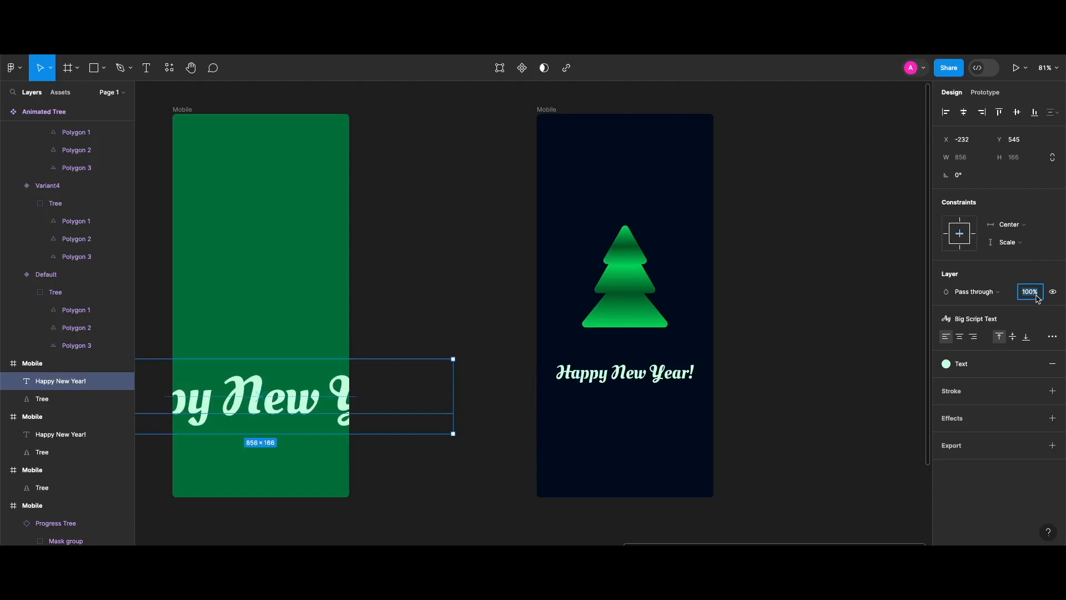
{"action": "type", "text": "0"}
{"action": "key", "text": "Return"}
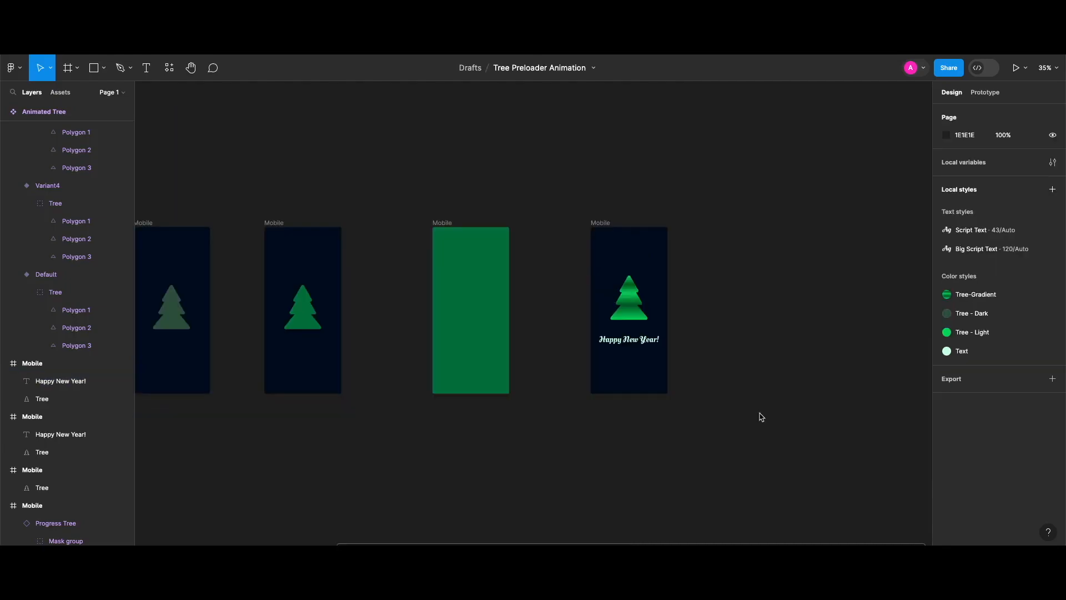
Link the green-filled frame to the gradient-tree frame with an After delay trigger of 1 ms and a Smart animate transition
{"action": "key", "text": "shift+e"}
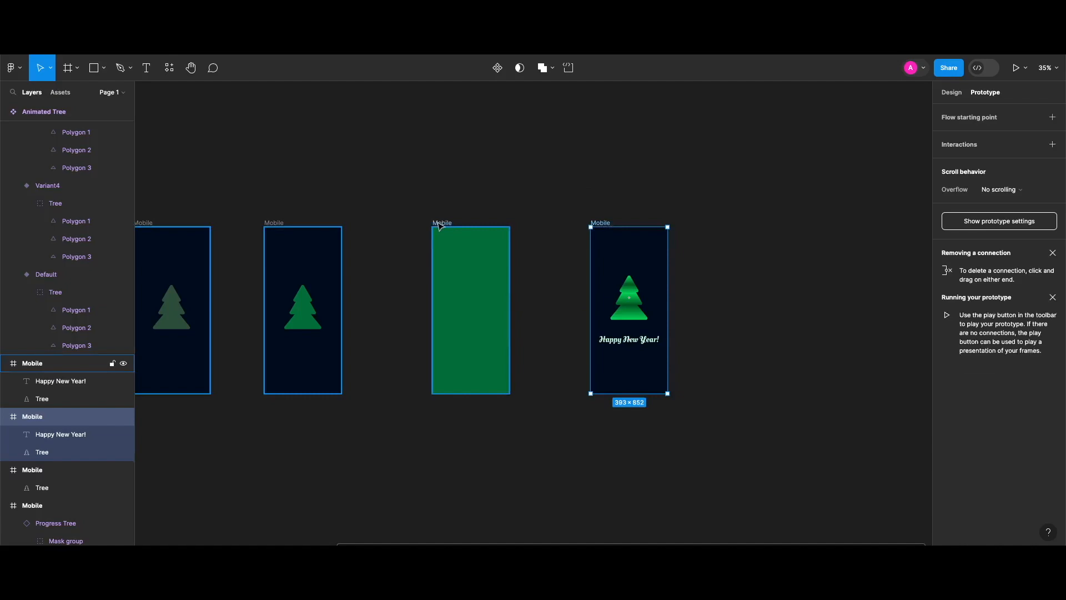
{"action": "left_click", "coordinate": [439, 225]}
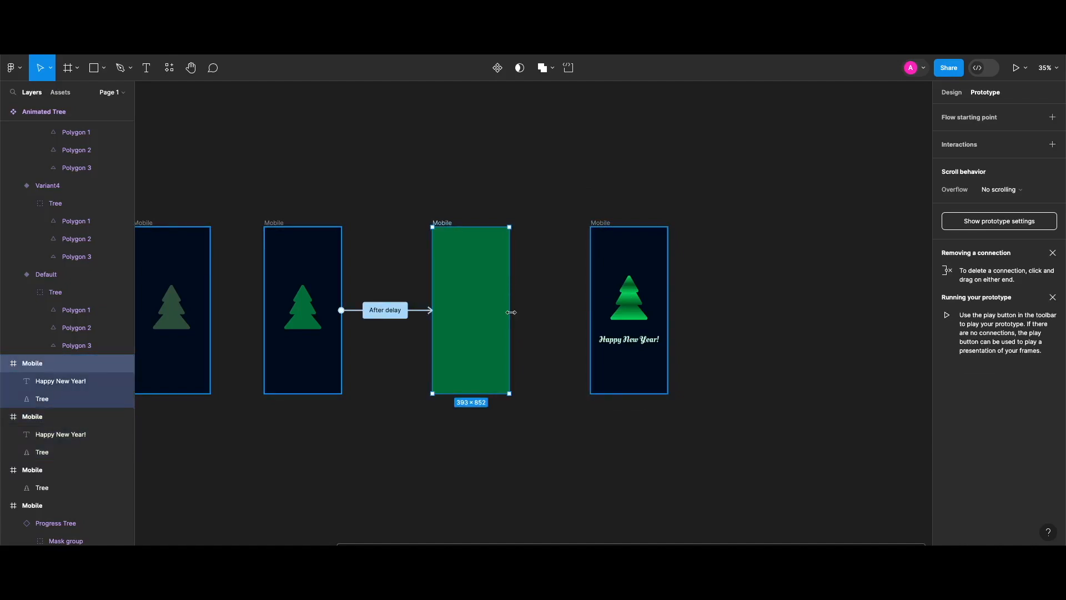
{"action": "left_click_drag", "start_coordinate": [511, 312], "coordinate": [625, 323]}
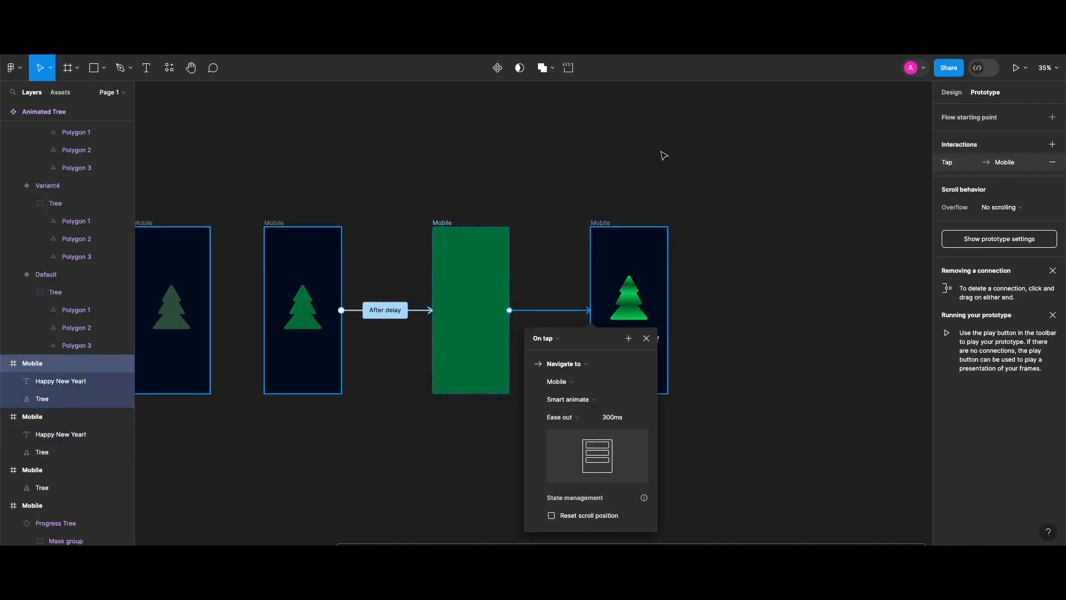
{"action": "left_click", "coordinate": [547, 338]}
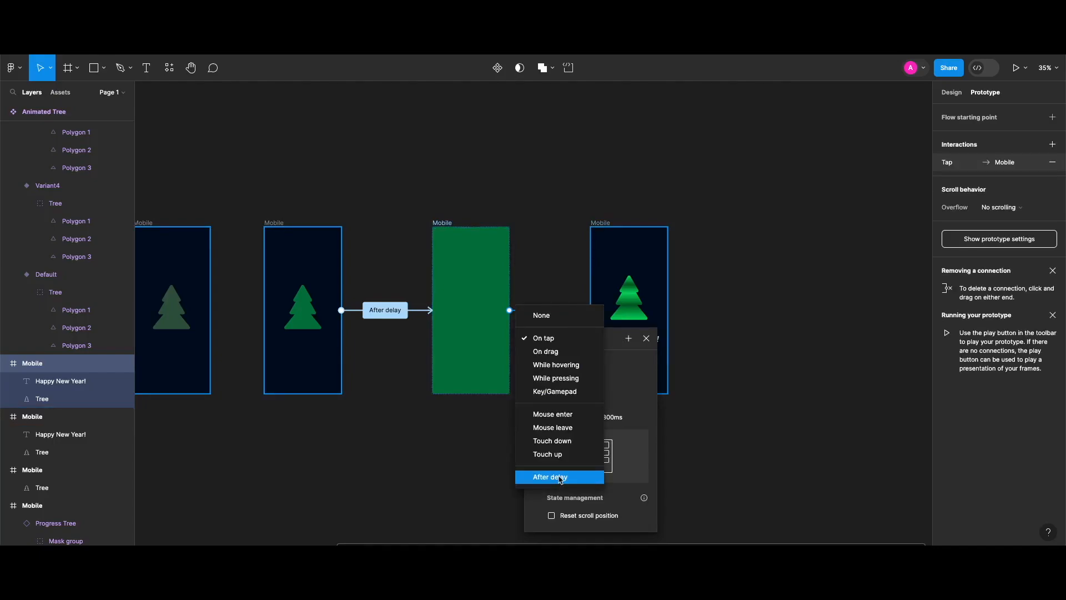
{"action": "left_click", "coordinate": [560, 477]}
{"action": "type", "text": "1"}
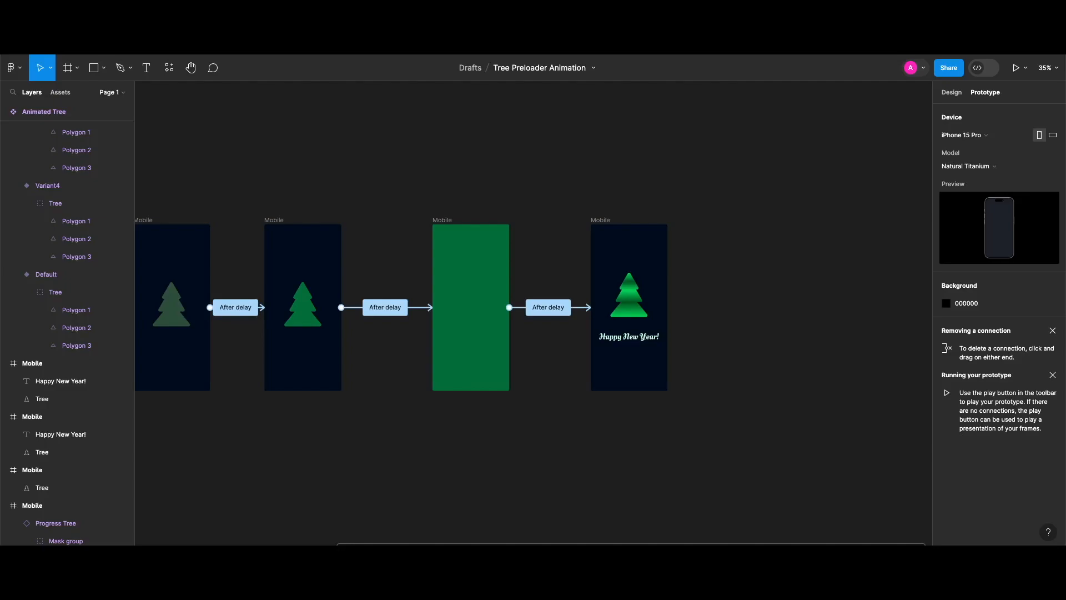
Preview the prototype from the green-filled frame to the greeting frame and restart the preview
{"action": "left_click", "coordinate": [489, 245]}
{"action": "key", "text": "shift+space"}
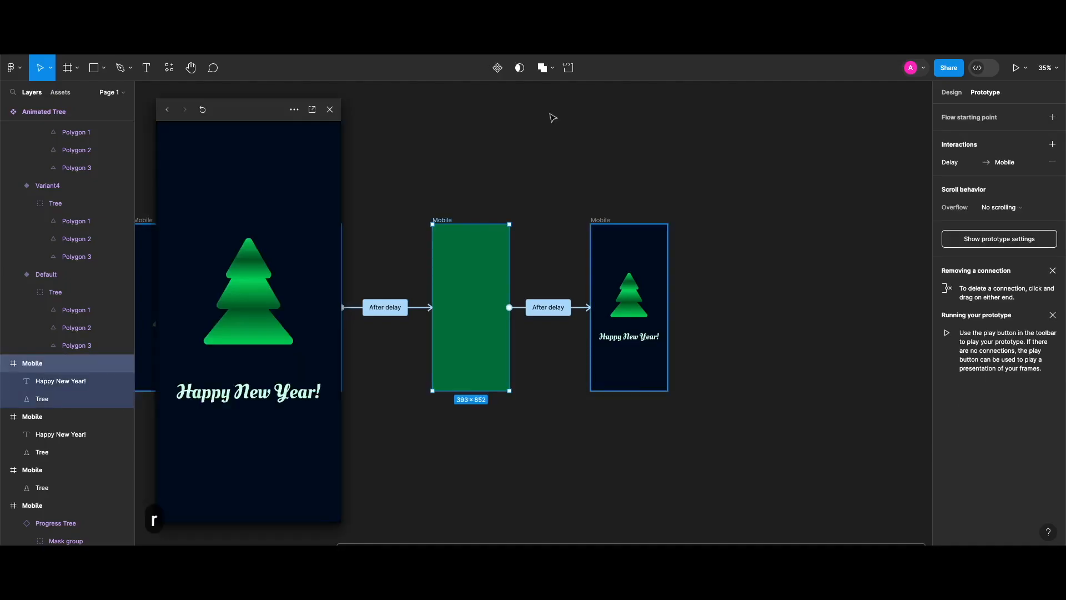
{"action": "key", "text": "r"}
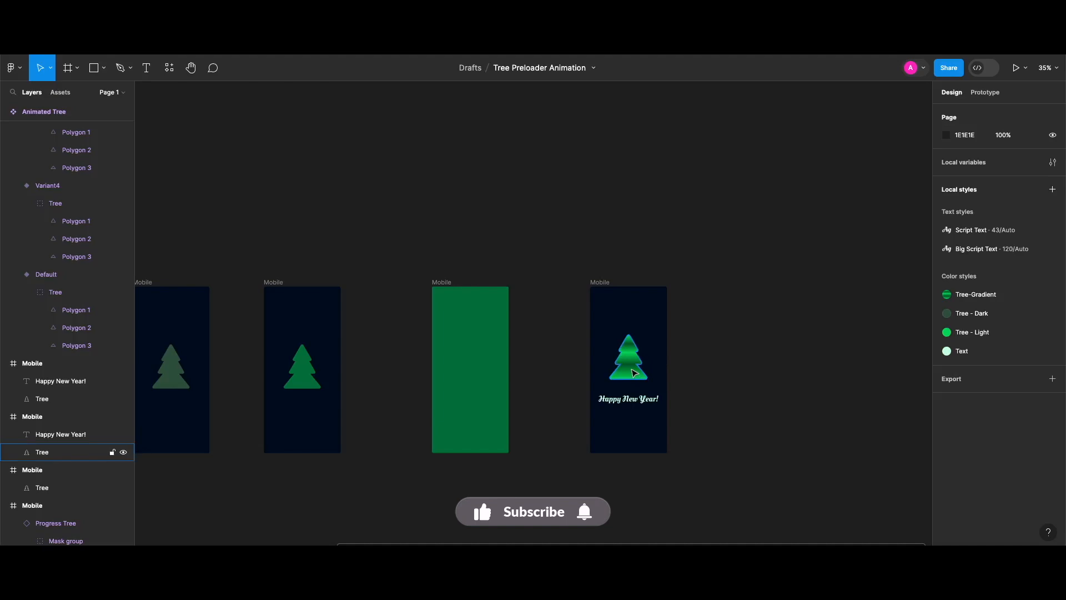
Duplicate the gradient tree out of the last Mobile frame onto the empty canvas above the frames
{"action": "left_click", "coordinate": [634, 371]}
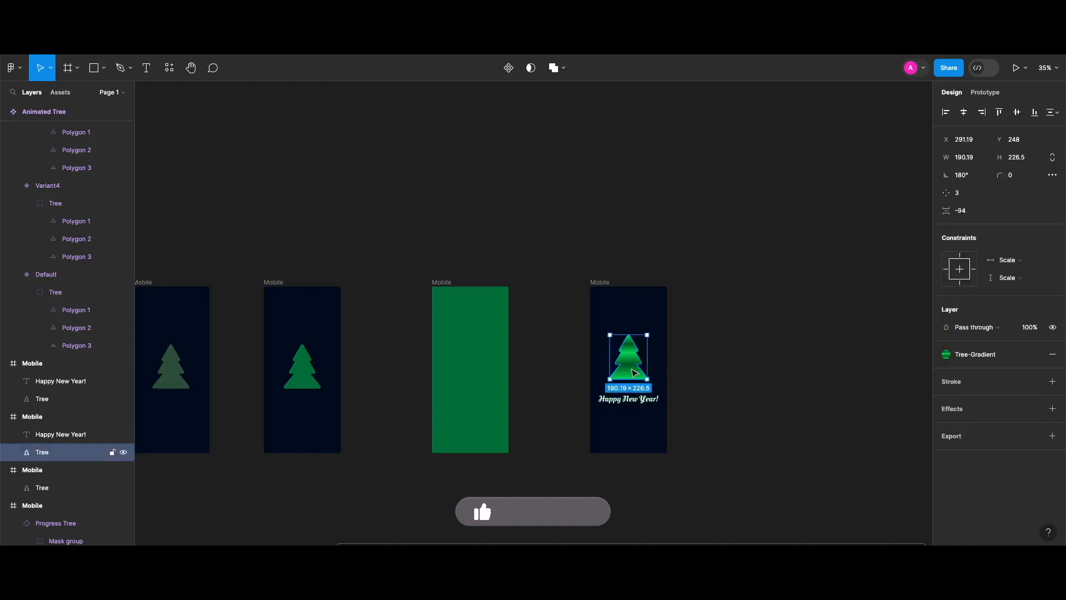
{"action": "left_click_drag", "start_coordinate": [635, 373], "coordinate": [634, 181]}
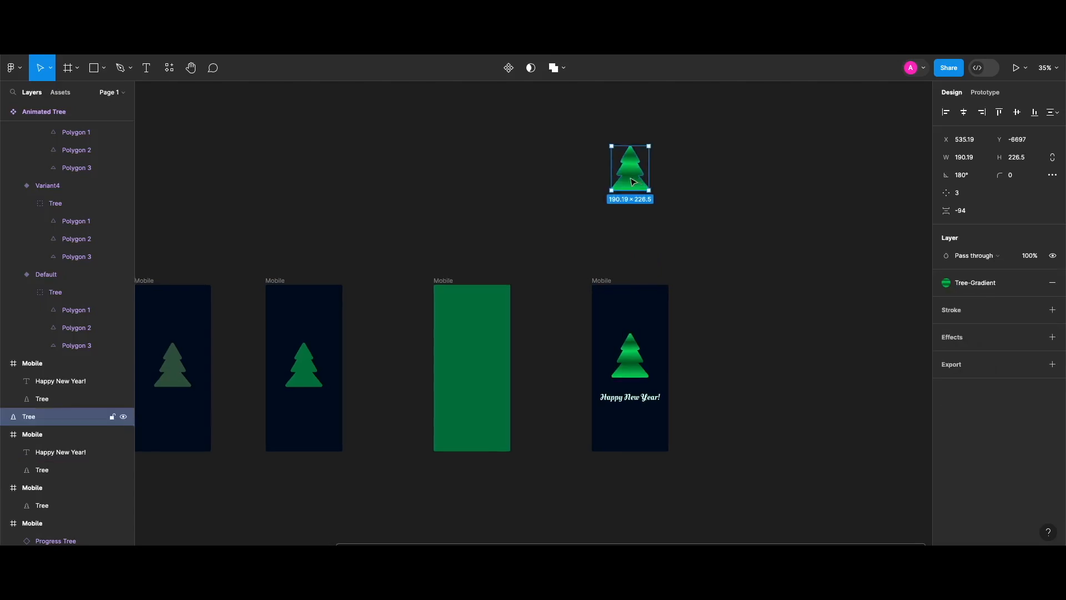
{"action": "scroll", "coordinate": [695, 285], "scroll_direction": "up", "scroll_amount": 2}
{"action": "left_click_drag", "start_coordinate": [637, 234], "coordinate": [561, 165]}
{"action": "scroll", "coordinate": [733, 242], "scroll_direction": "up", "scroll_amount": 2}
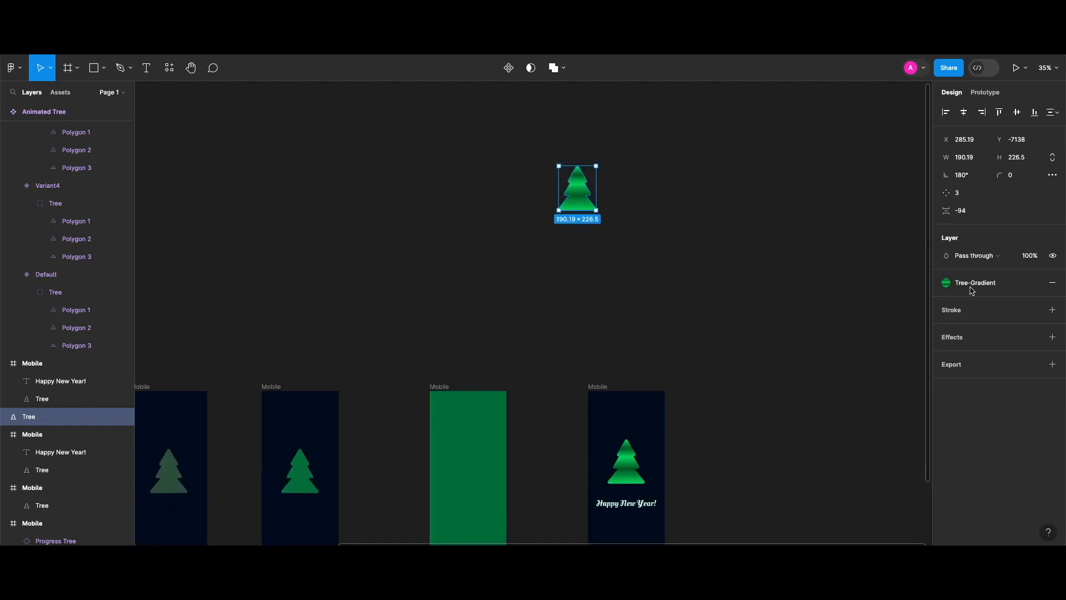
Change the fill style of the tree copy above the frames to Tree - Dark
{"action": "left_click", "coordinate": [972, 286]}
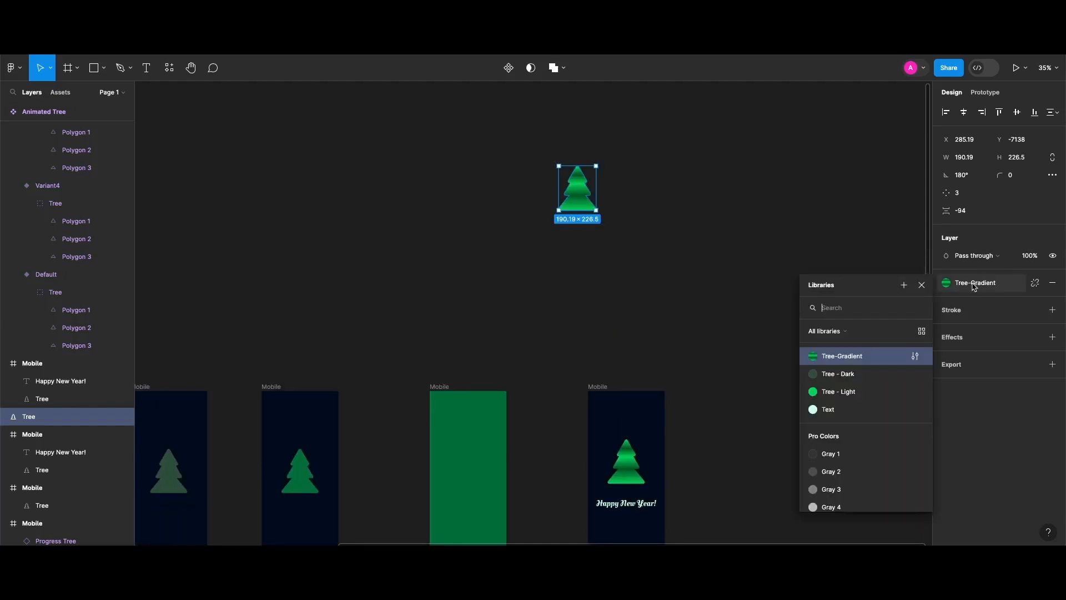
{"action": "left_click", "coordinate": [841, 377]}
{"action": "left_click", "coordinate": [648, 209]}
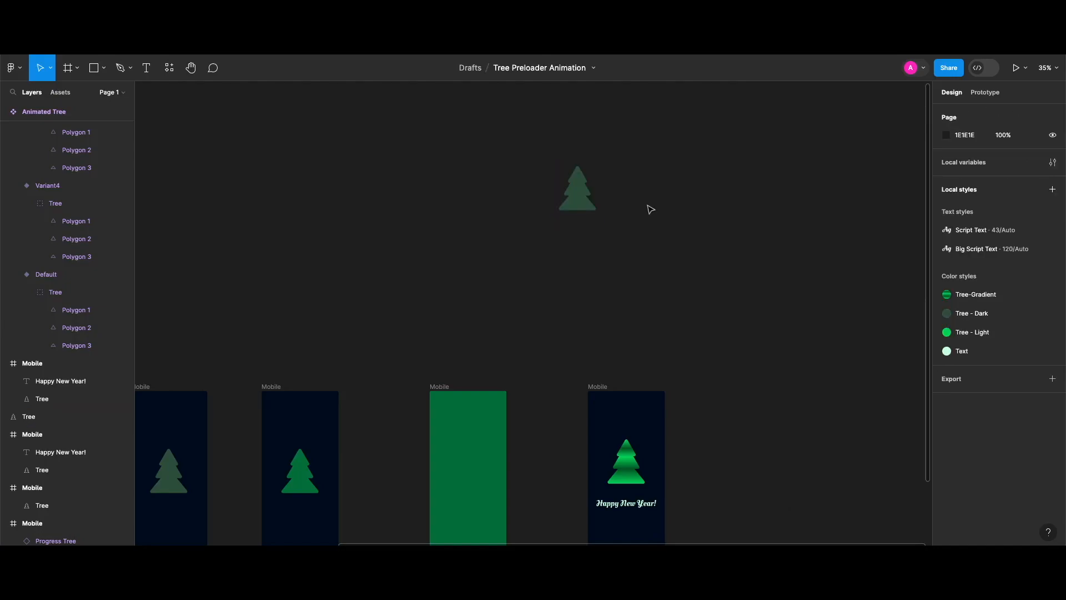
Draw a 257 × 227 rectangle with a 50% fill over the loose dark tree, undoing a trial change to its height
{"action": "scroll", "coordinate": [580, 176], "scroll_direction": "up", "scroll_amount": 5}
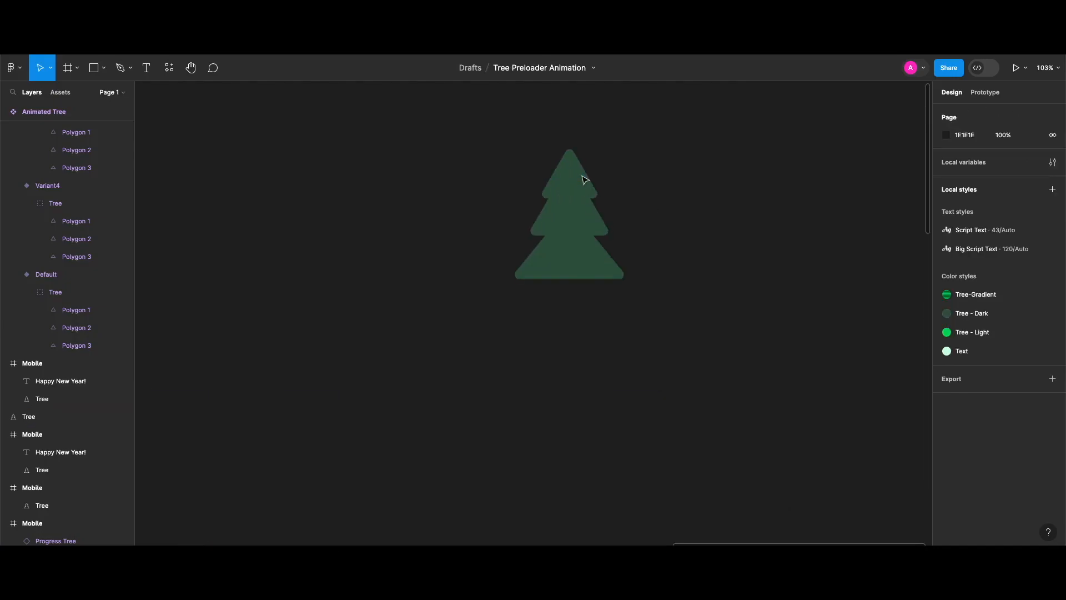
{"action": "key", "text": "r"}
{"action": "left_click_drag", "start_coordinate": [494, 149], "coordinate": [599, 175]}
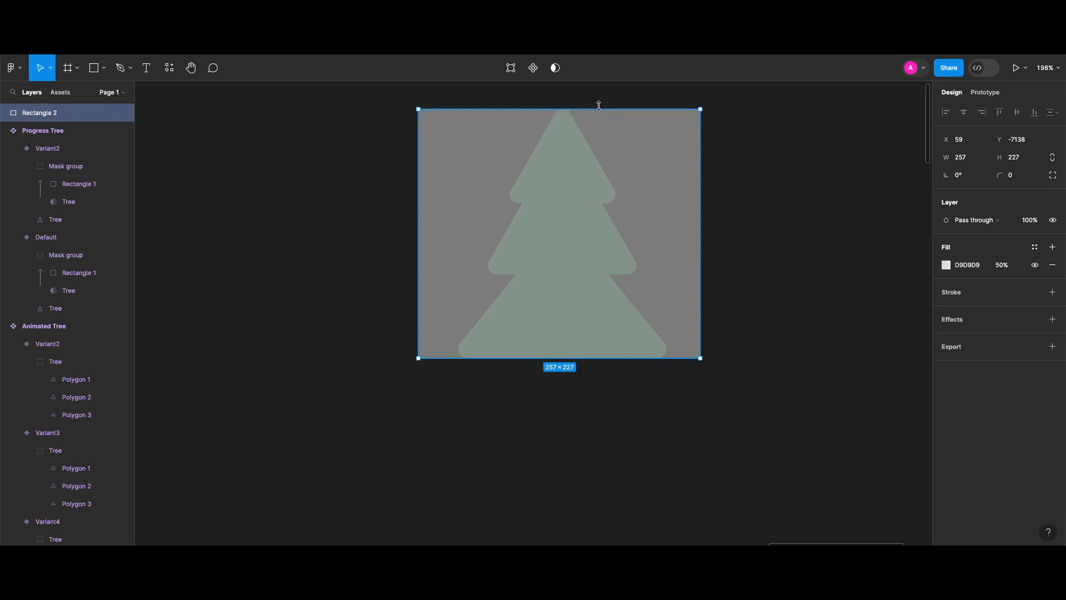
{"action": "left_click_drag", "start_coordinate": [598, 106], "coordinate": [599, 124]}
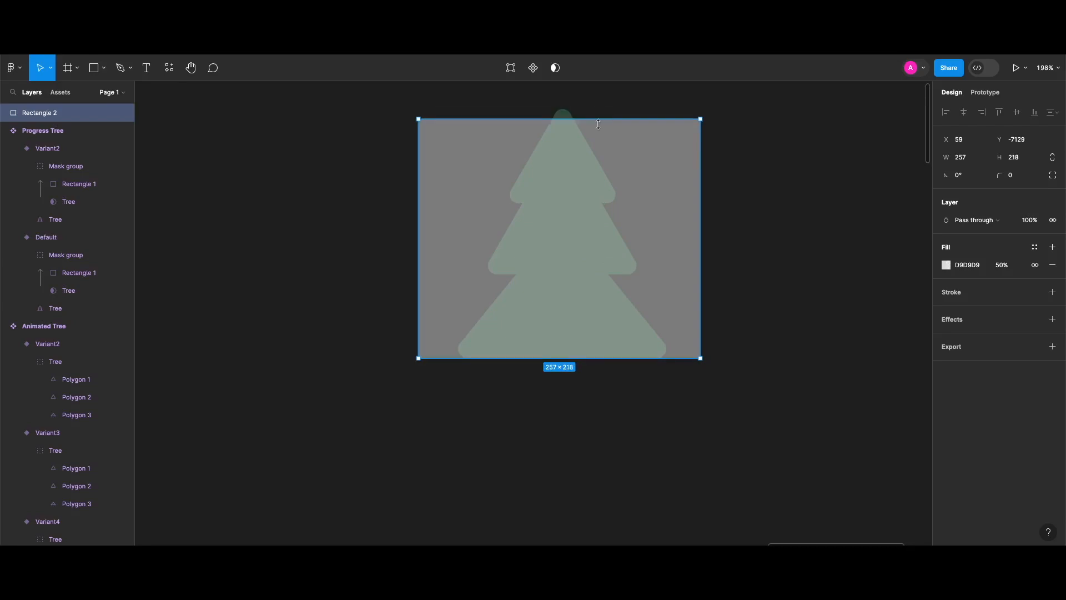
{"action": "key", "text": "ctrl+z"}
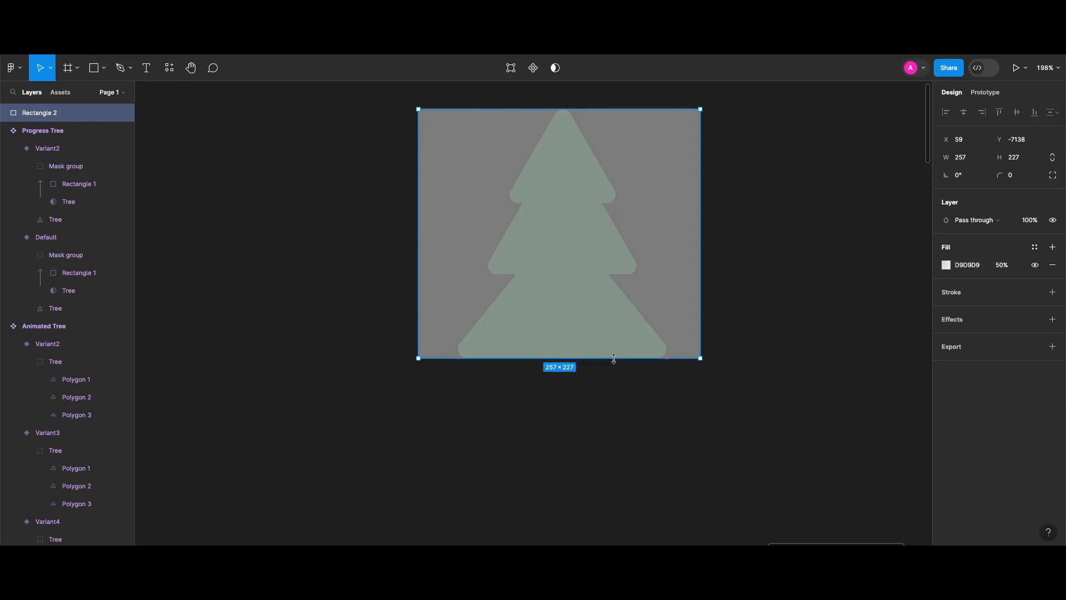
Apply the Tree-Gradient style to the 257 × 227 rectangle and duplicate it directly below the original
{"action": "left_click", "coordinate": [1035, 250]}
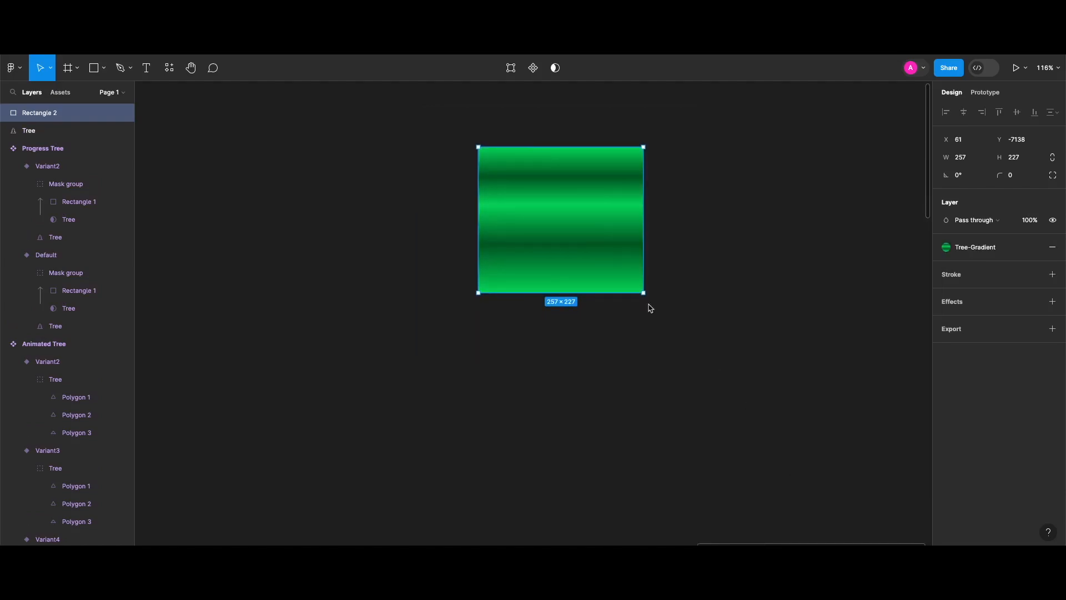
{"action": "left_click_drag", "start_coordinate": [589, 248], "coordinate": [595, 394]}
{"action": "left_click", "coordinate": [784, 283]}
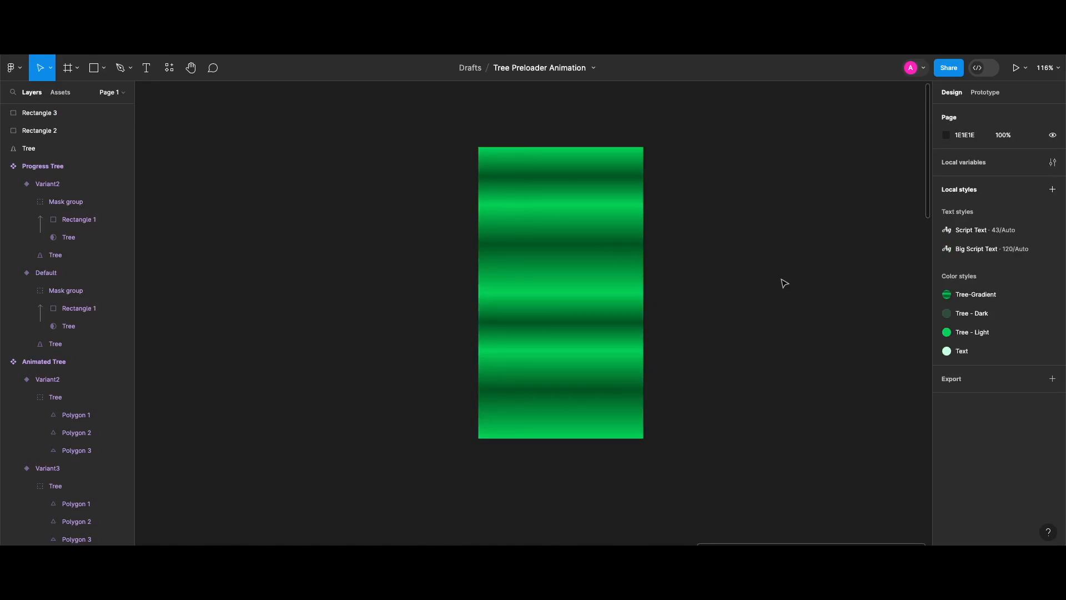
Group the two stacked gradient rectangles
{"action": "left_click", "coordinate": [628, 204]}
{"action": "left_click", "coordinate": [589, 371], "text": "shift"}
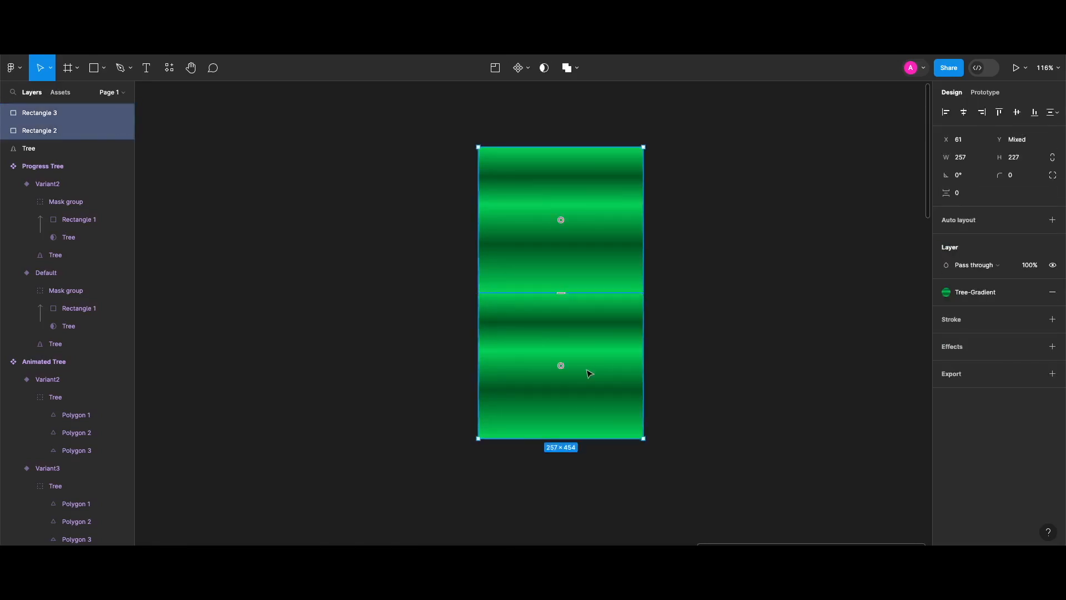
{"action": "key", "text": "ctrl+g"}
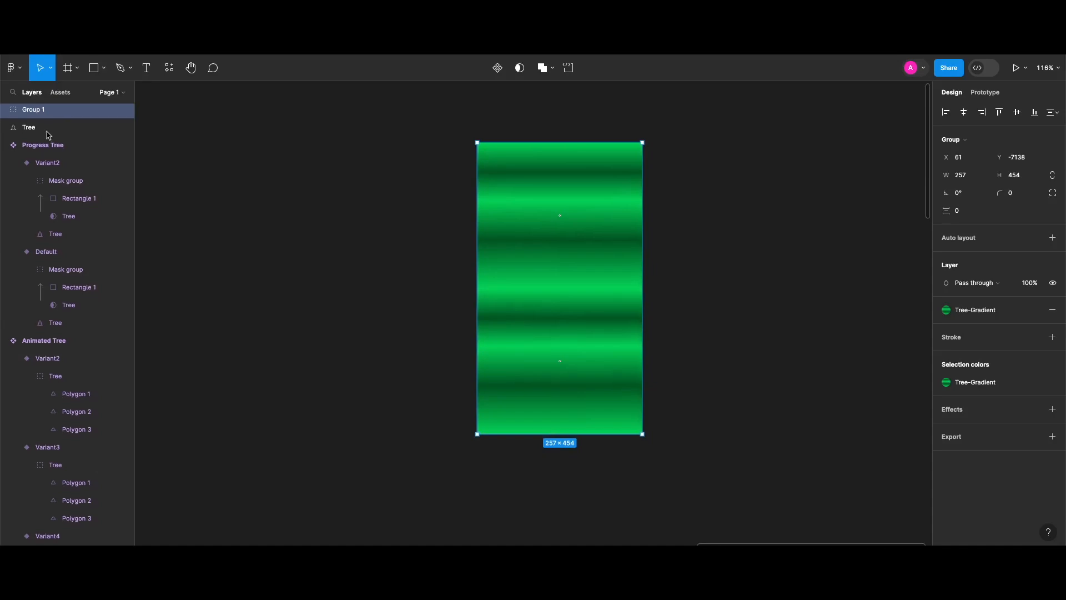
Duplicate the loose dark tree and use the copy as a mask on the gradient rectangle group
{"action": "left_click", "coordinate": [48, 130]}
{"action": "key", "text": "super+d"}
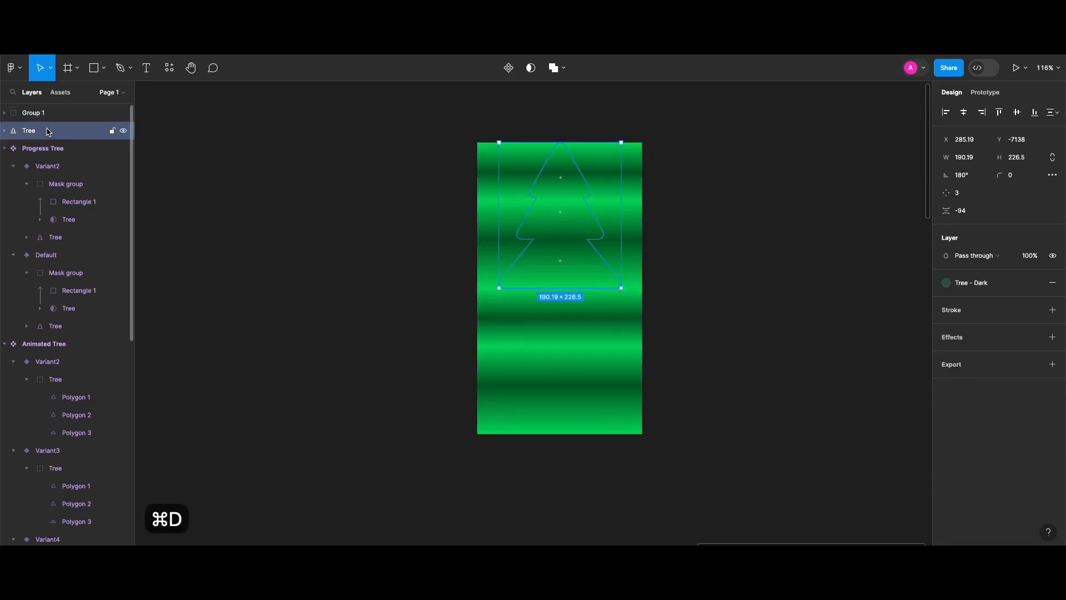
{"action": "left_click", "coordinate": [620, 384], "text": "shift"}
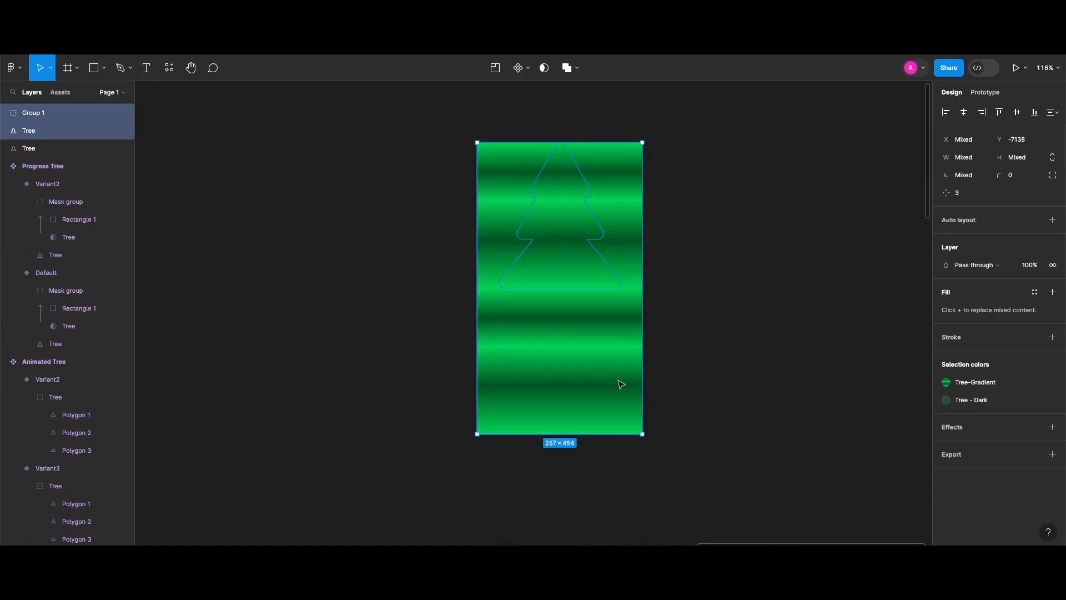
{"action": "key", "text": "super+ctrl+m"}
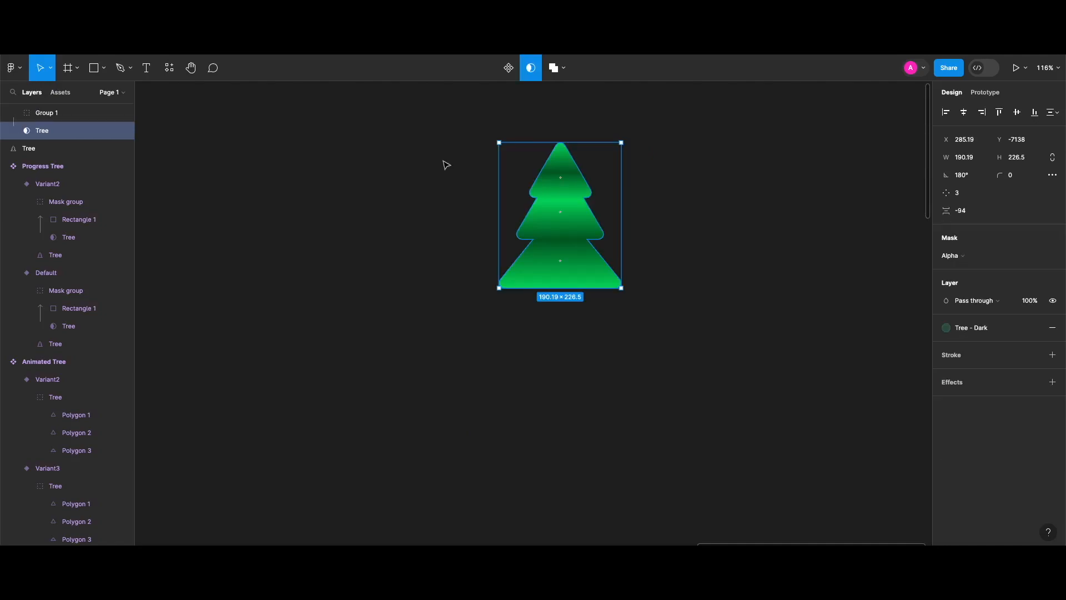
Turn the masked gradient and the dark tree beneath it into one component named Gradient Tree
{"action": "left_click", "coordinate": [463, 124]}
{"action": "left_click_drag", "start_coordinate": [503, 150], "coordinate": [555, 92]}
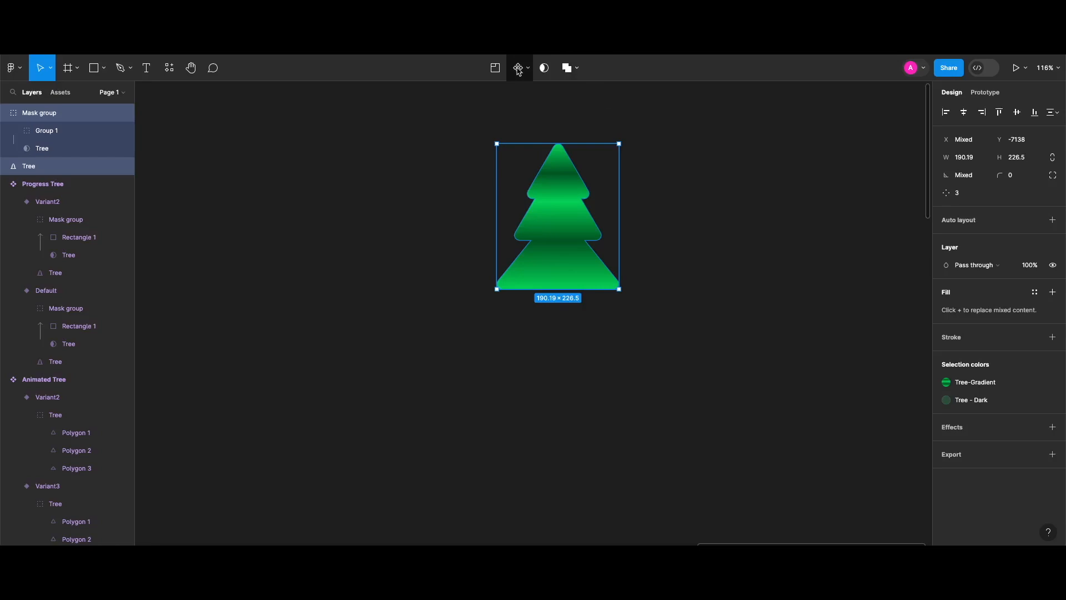
{"action": "key", "text": "super+alt+k"}
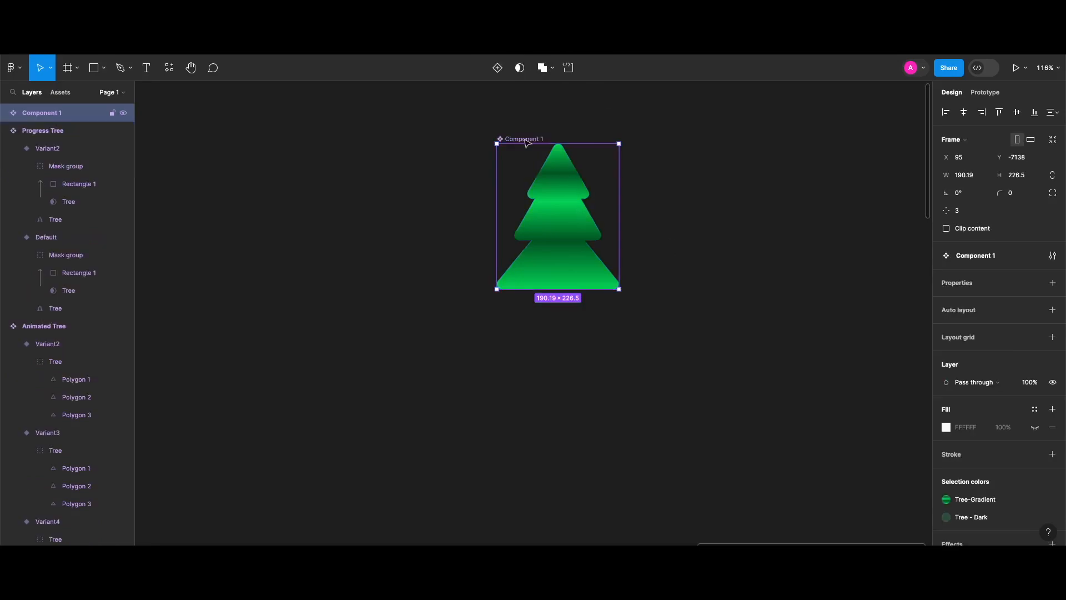
{"action": "double_click", "coordinate": [524, 139]}
{"action": "type", "text": "Gradient Tree"}
{"action": "key", "text": "Return"}
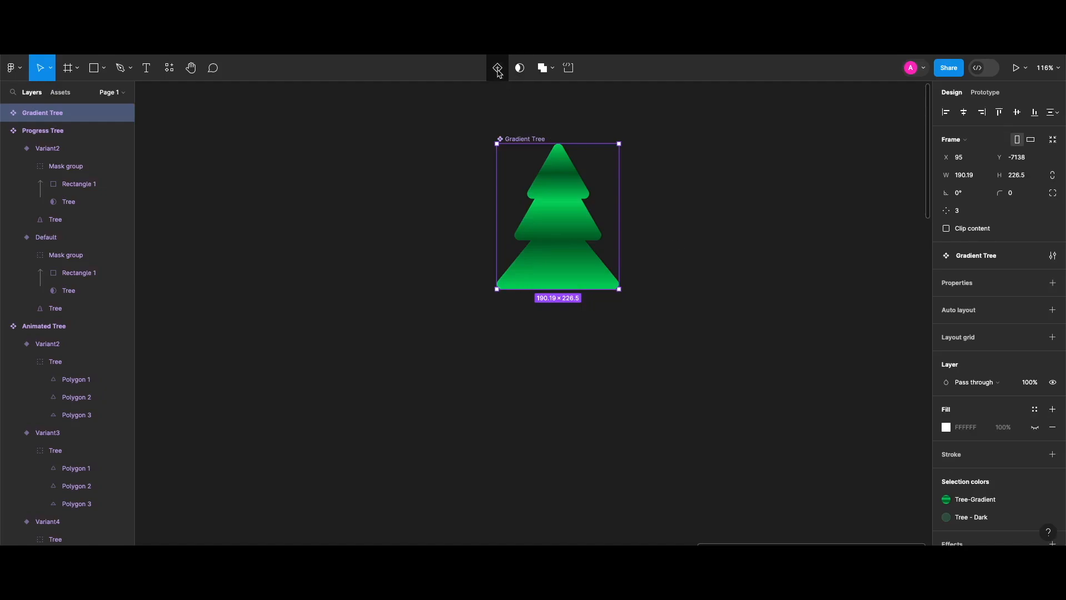
Add a second variant to Gradient Tree and shift its masked gradient group up to Y -227.5
{"action": "left_click", "coordinate": [498, 69]}
{"action": "left_click", "coordinate": [575, 424], "text": "super"}
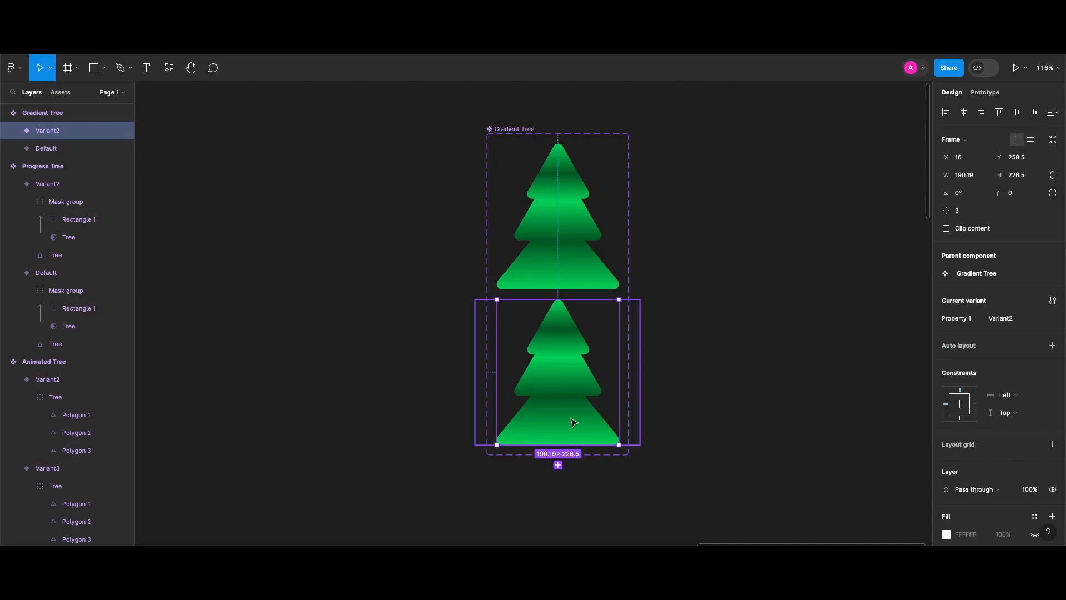
{"action": "left_click", "coordinate": [83, 166]}
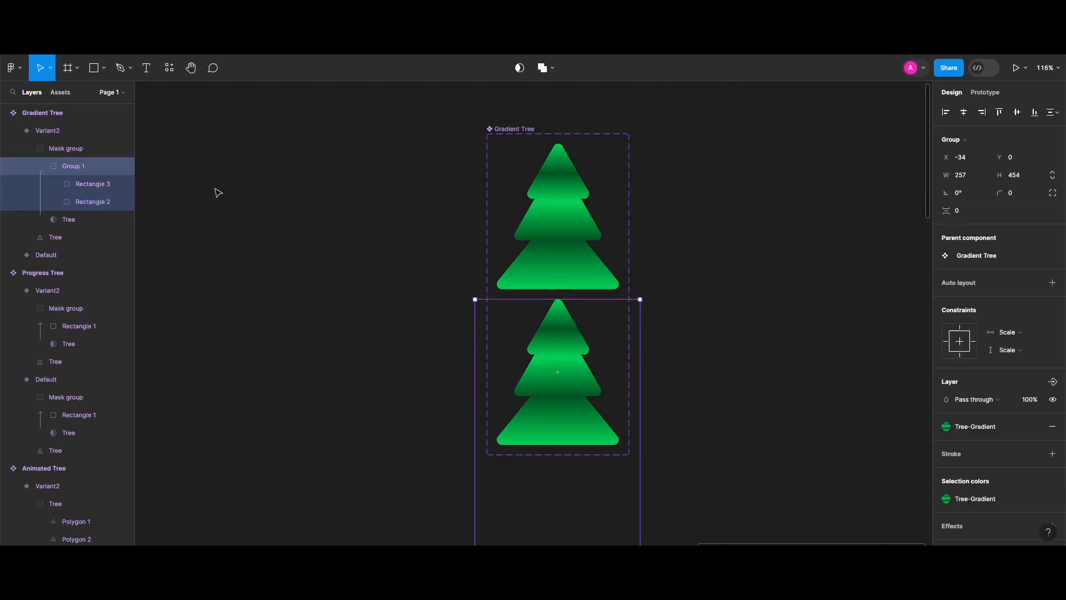
{"action": "left_click_drag", "start_coordinate": [522, 328], "coordinate": [579, 419]}
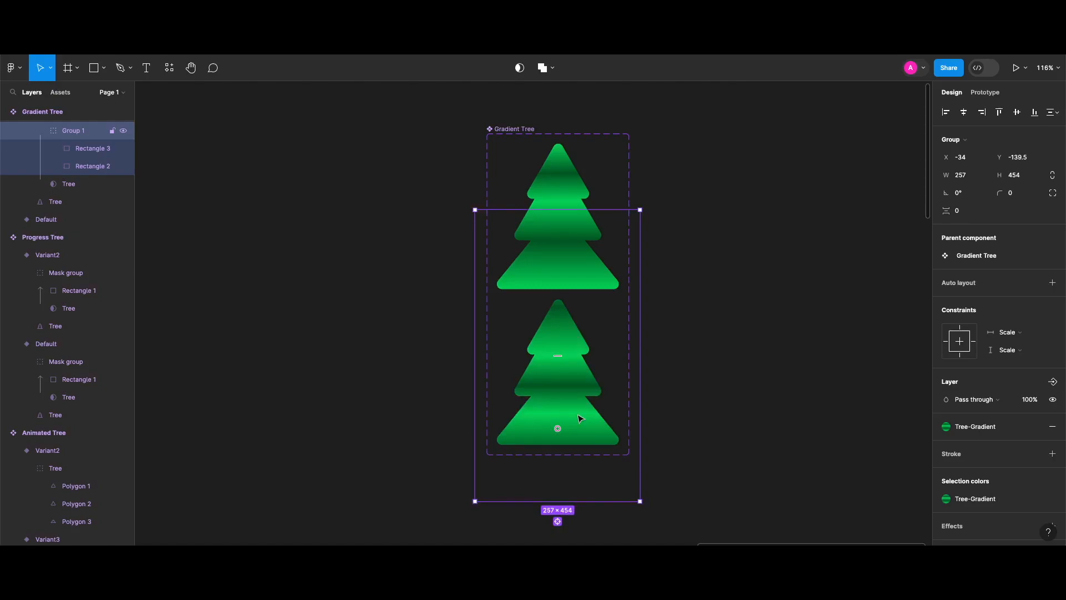
{"action": "key", "text": "shift+Up"}
{"action": "key", "text": "shift+Up"}
{"action": "key", "text": "shift+Up"}
{"action": "key", "text": "shift+Up"}
{"action": "key", "text": "shift+Up"}
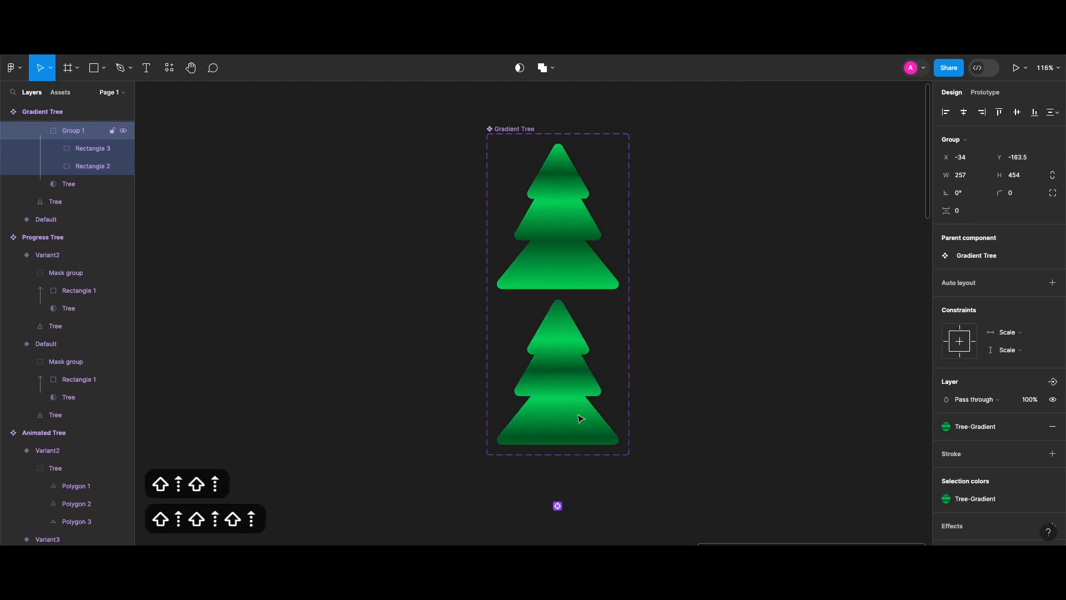
{"action": "key", "text": "shift+Up"}
{"action": "key", "text": "shift+Up"}
{"action": "key", "text": "shift+Up"}
{"action": "key", "text": "shift+Up"}
{"action": "key", "text": "shift+Up"}
{"action": "key", "text": "shift+Up"}
Connect the Default variant of Gradient Tree to Variant2 with an After delay trigger of 1 ms
{"action": "scroll", "coordinate": [631, 335], "scroll_direction": "down", "scroll_amount": 5}
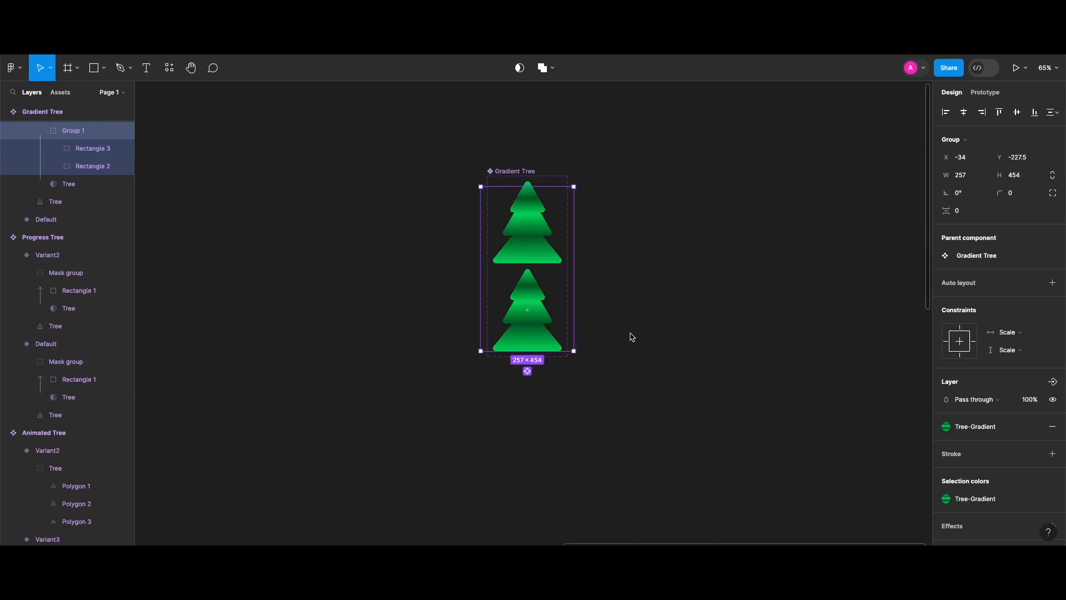
{"action": "left_click", "coordinate": [559, 220]}
{"action": "key", "text": "shift+e"}
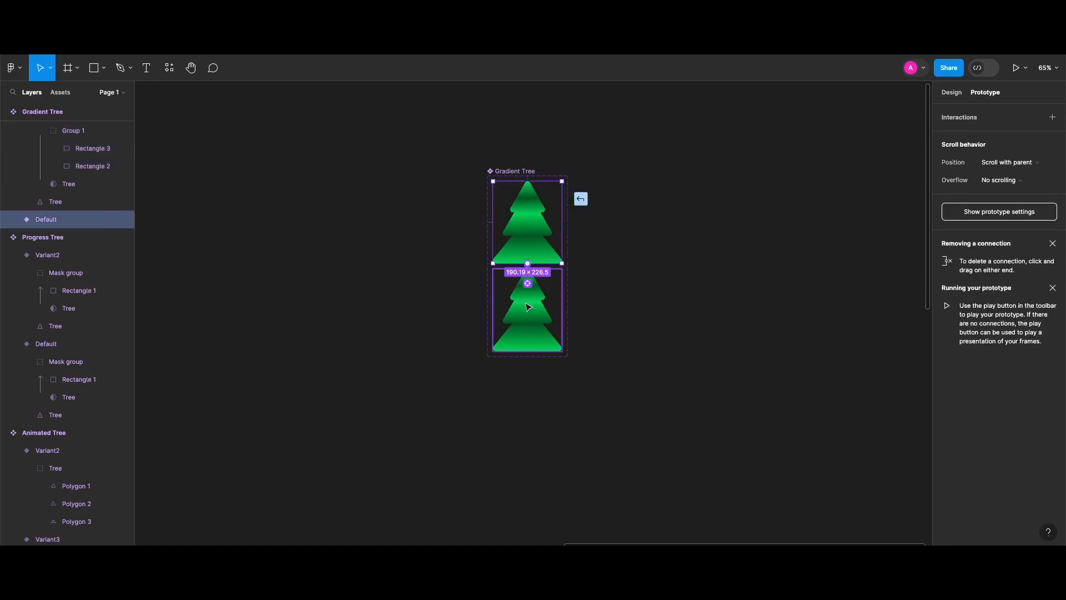
{"action": "left_click_drag", "start_coordinate": [528, 307], "coordinate": [528, 311]}
{"action": "left_click", "coordinate": [484, 297]}
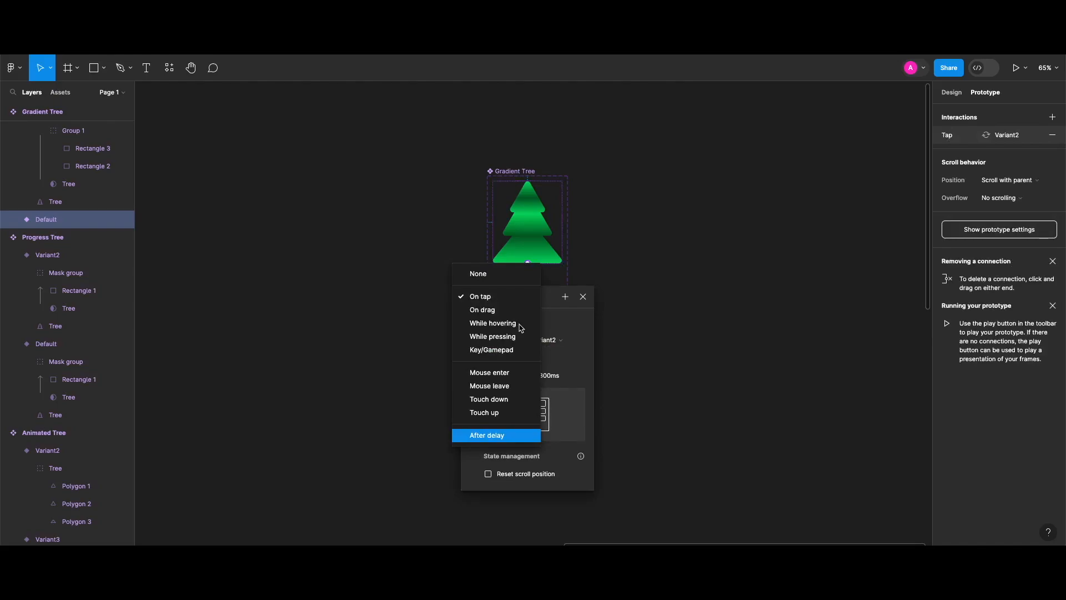
{"action": "left_click", "coordinate": [488, 433]}
{"action": "type", "text": "1"}
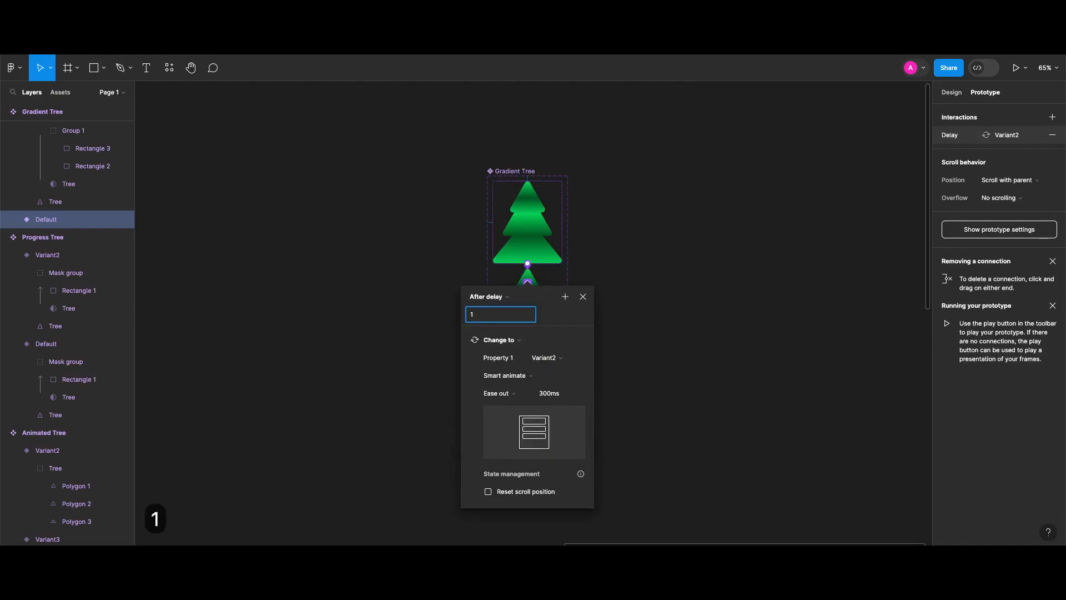
Set the Default-to-Variant2 smart animation to Linear easing with a duration of 4000 ms
{"action": "left_click", "coordinate": [504, 393]}
{"action": "left_click", "coordinate": [499, 367]}
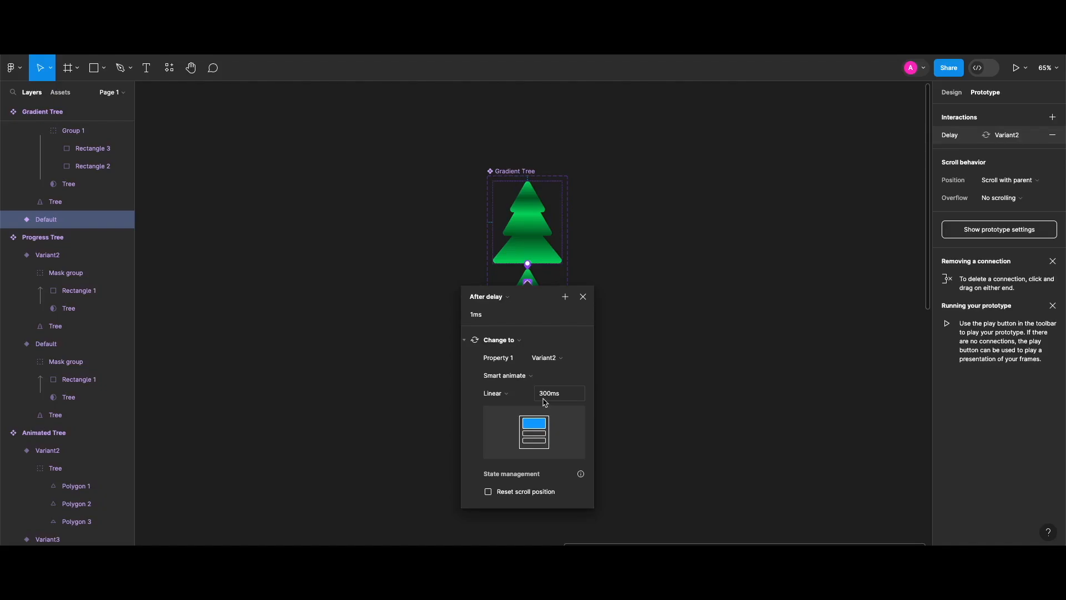
{"action": "left_click", "coordinate": [543, 398]}
{"action": "key", "text": "shift+Left"}
{"action": "type", "text": "4"}
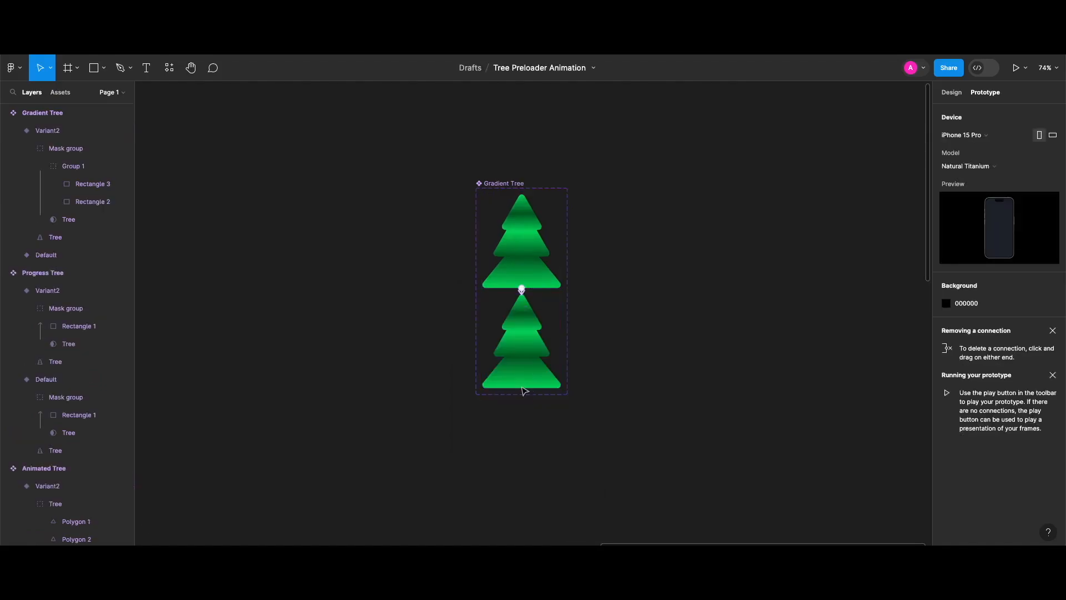
Connect Variant2 of Gradient Tree back to Default with a 1 ms After delay trigger and an Instant transition
{"action": "left_click", "coordinate": [523, 391]}
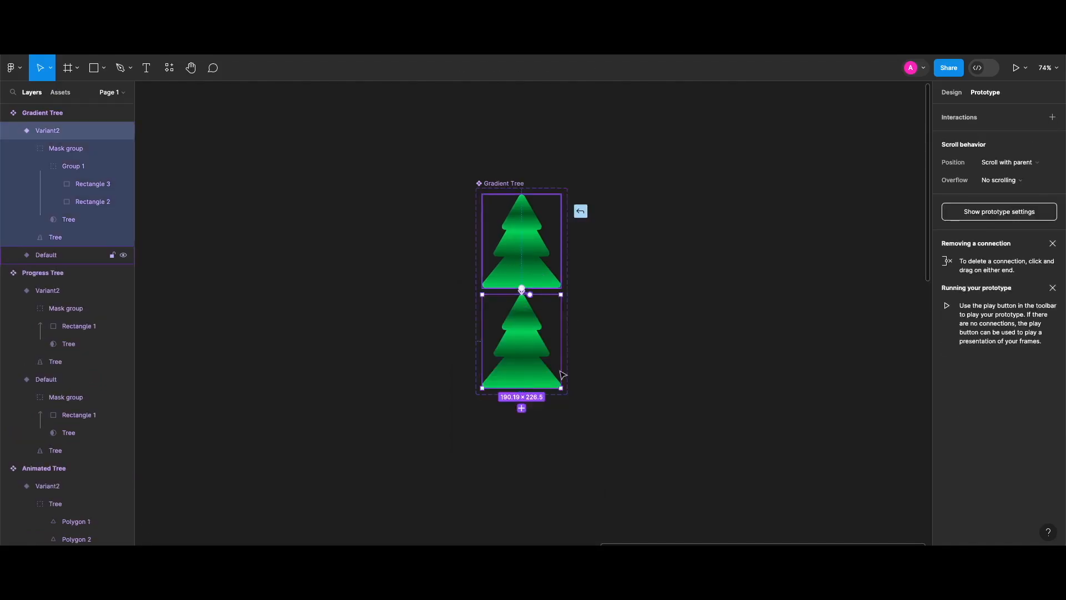
{"action": "left_click_drag", "start_coordinate": [562, 375], "coordinate": [561, 374]}
{"action": "left_click", "coordinate": [480, 318]}
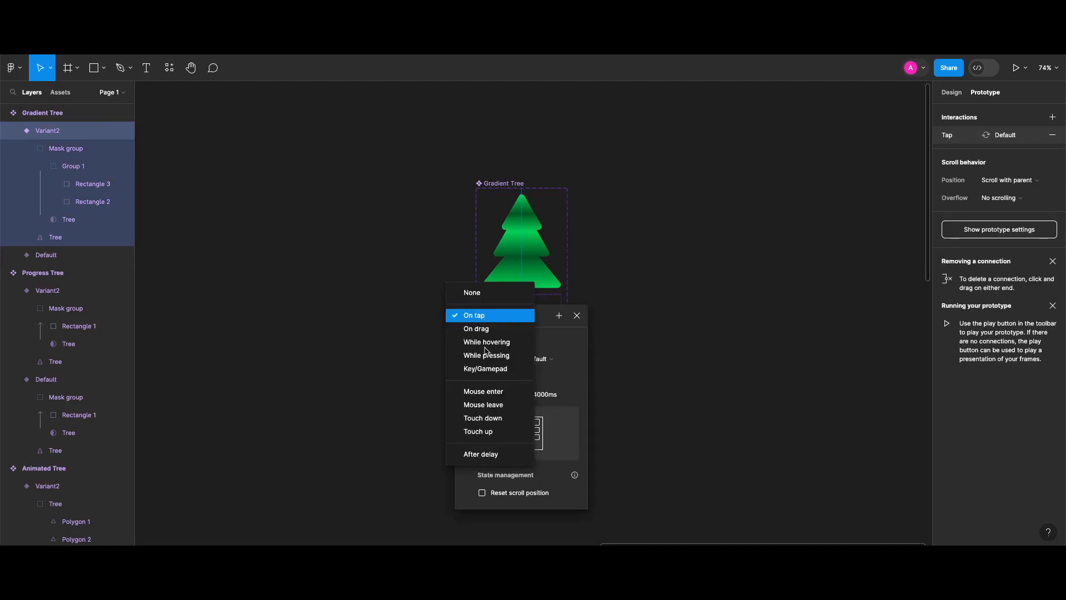
{"action": "left_click", "coordinate": [481, 453]}
{"action": "left_click", "coordinate": [485, 336]}
{"action": "type", "text": "1"}
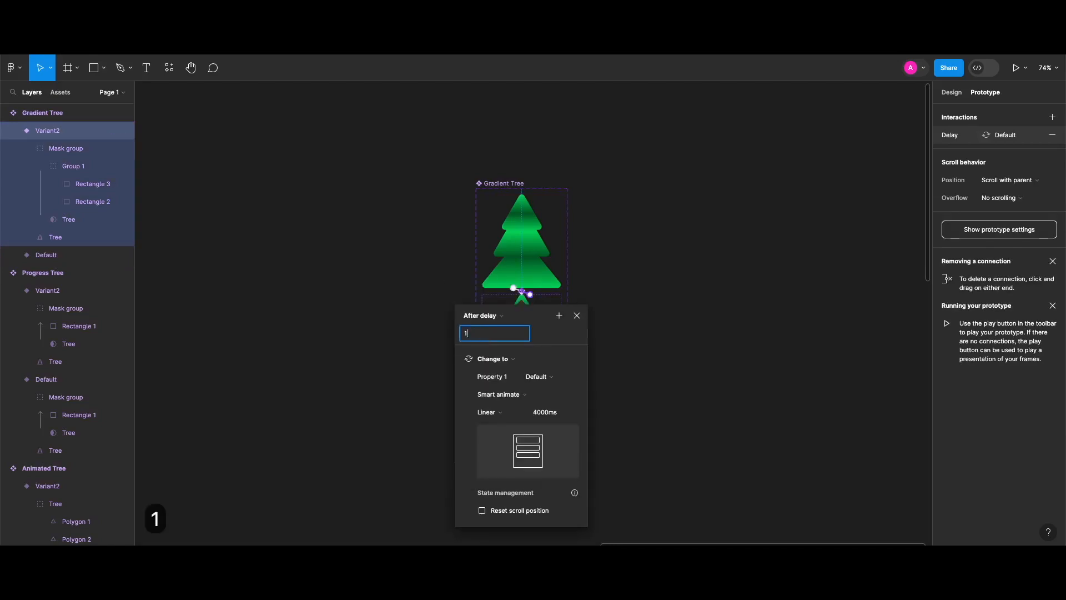
{"action": "left_click", "coordinate": [508, 395]}
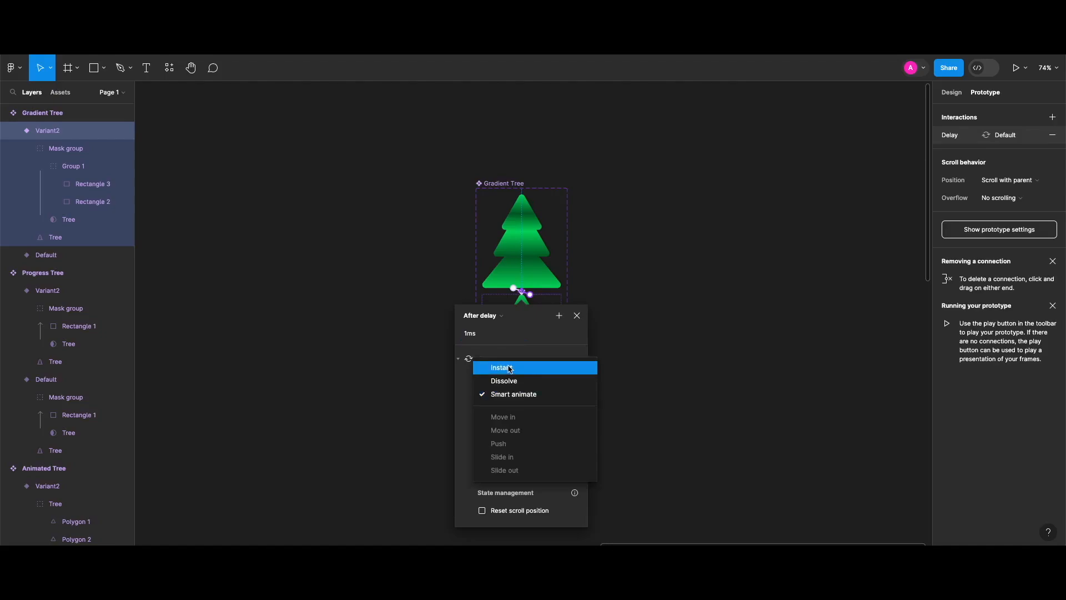
{"action": "left_click", "coordinate": [524, 381]}
Place a Gradient Tree instance beside its component set and duplicate the Happy New Year! Mobile frame to the end of the row
{"action": "left_click", "coordinate": [522, 272]}
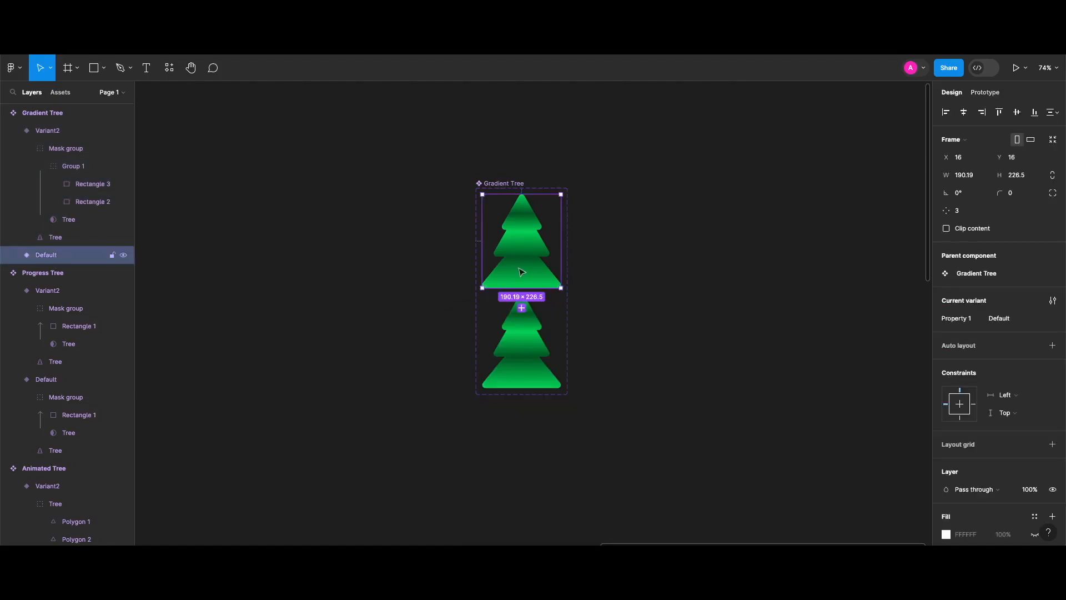
{"action": "left_click_drag", "start_coordinate": [794, 248], "coordinate": [799, 253]}
{"action": "scroll", "coordinate": [486, 234], "scroll_direction": "down", "scroll_amount": 5}
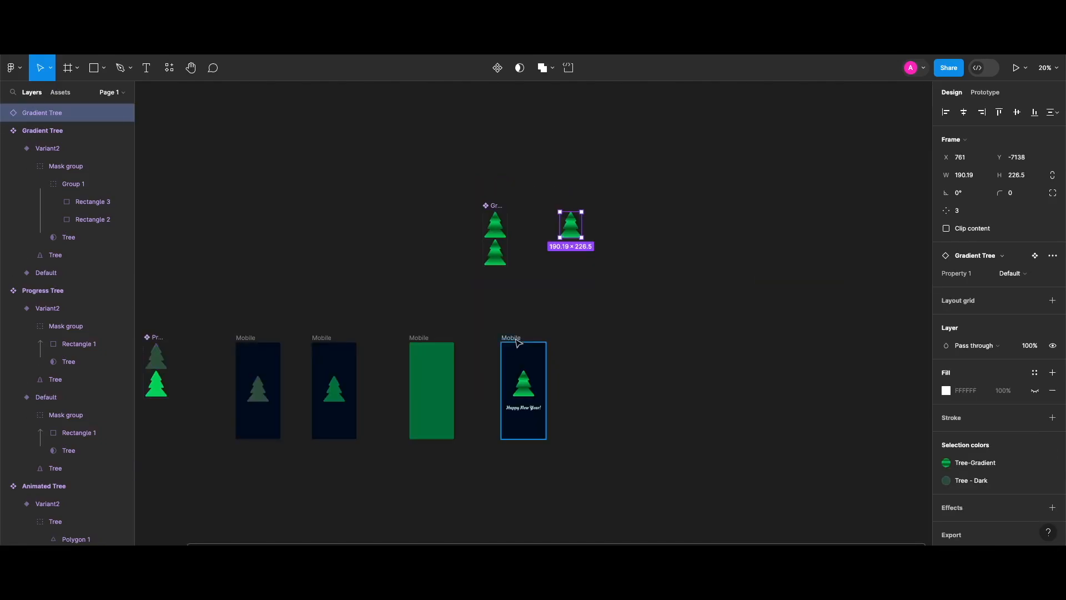
{"action": "left_click_drag", "start_coordinate": [511, 340], "coordinate": [618, 340]}
Replace the static tree in the duplicated Happy New Year! frame with the Gradient Tree instance
{"action": "key", "text": "super+x"}
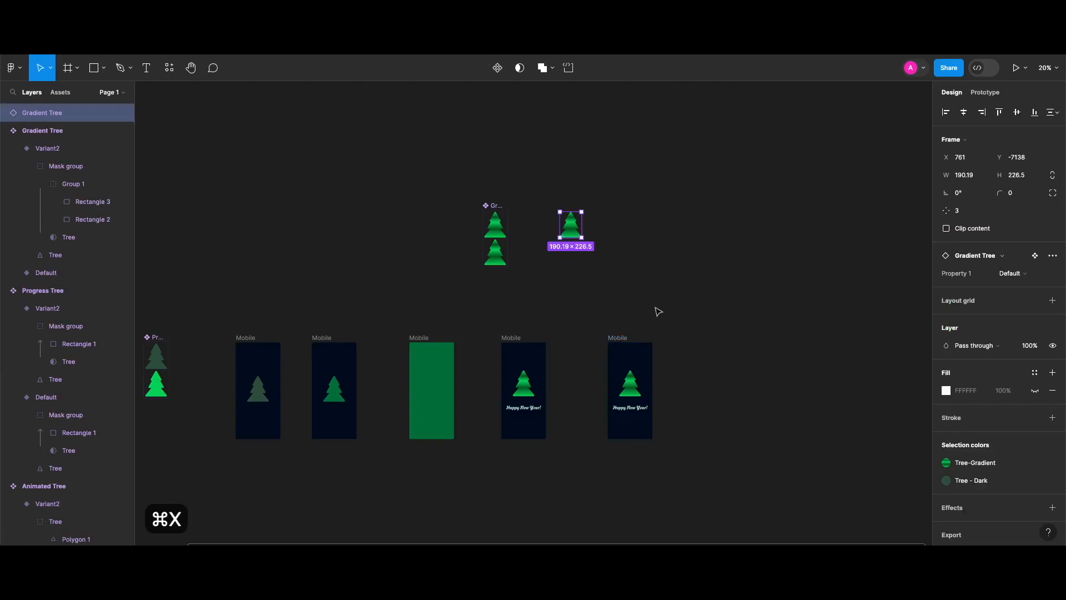
{"action": "scroll", "coordinate": [658, 312], "scroll_direction": "up", "scroll_amount": 10}
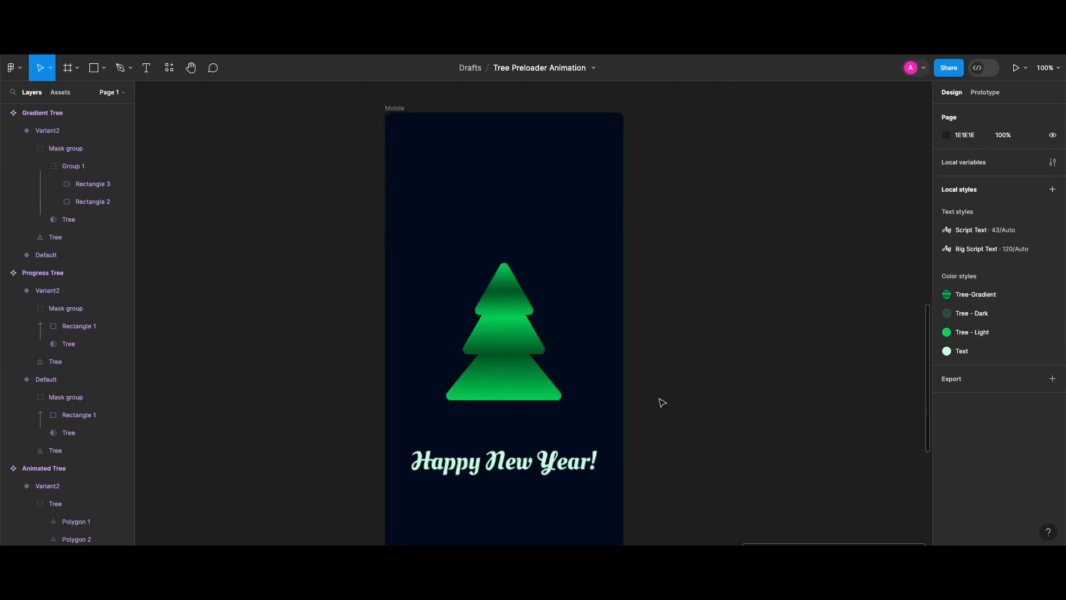
{"action": "scroll", "coordinate": [662, 402], "scroll_direction": "up", "scroll_amount": 2}
{"action": "key", "text": "super+v"}
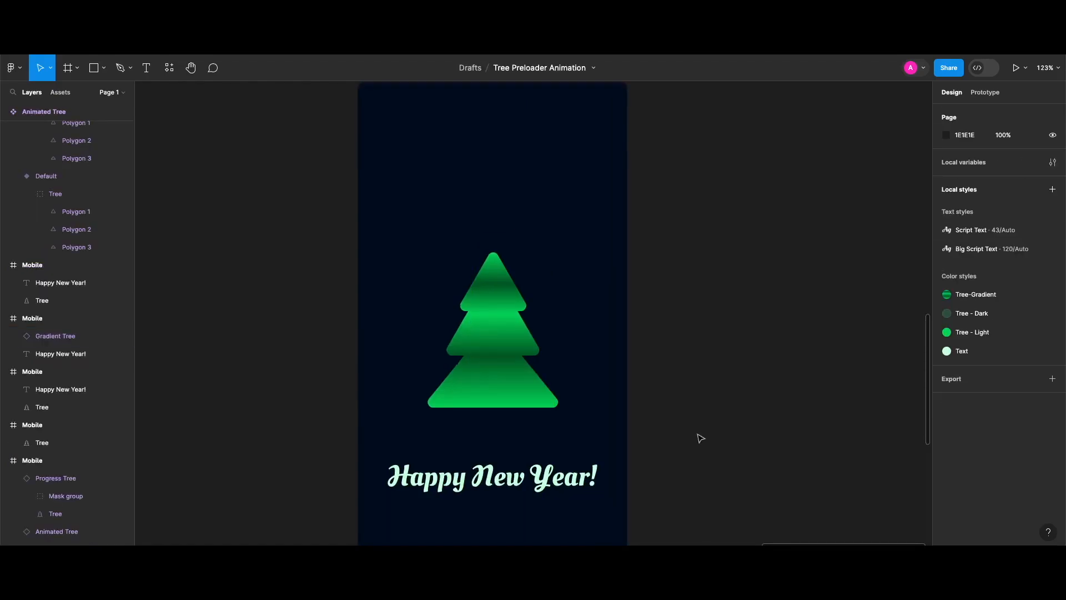
Preview the last Mobile frame to check its animated gradient tree, and close the preview
{"action": "scroll", "coordinate": [700, 438], "scroll_direction": "up", "scroll_amount": 1}
{"action": "left_click", "coordinate": [504, 224]}
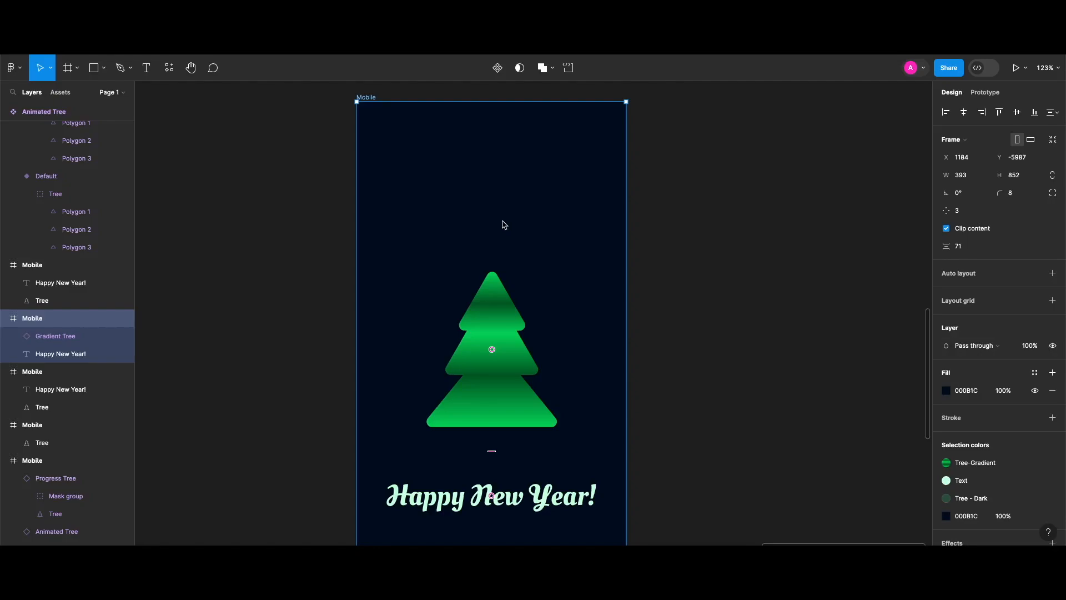
{"action": "key", "text": "shift+space"}
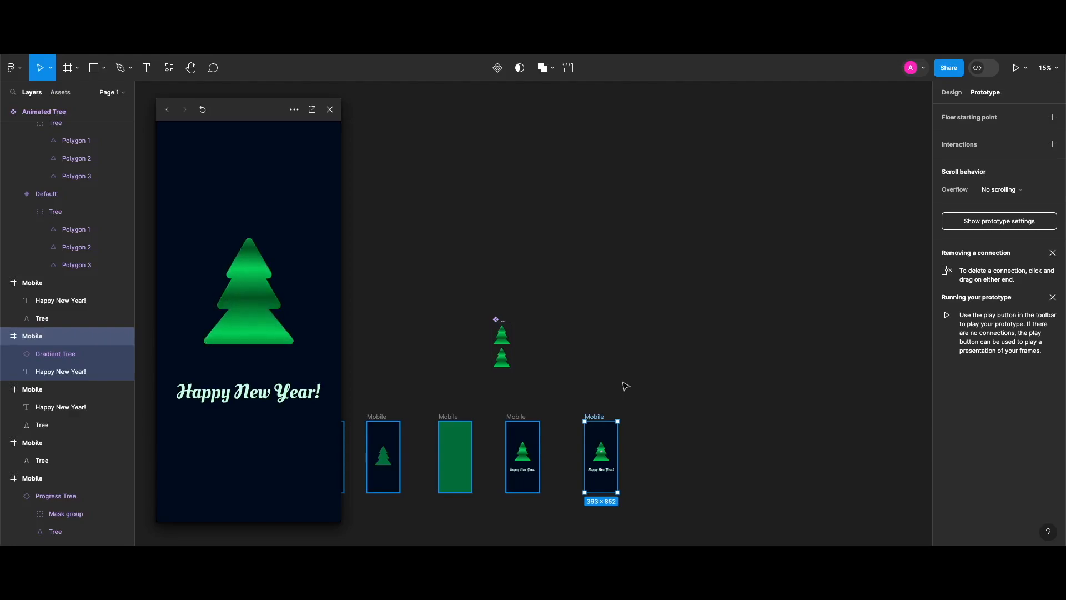
{"action": "key", "text": "shift+space"}
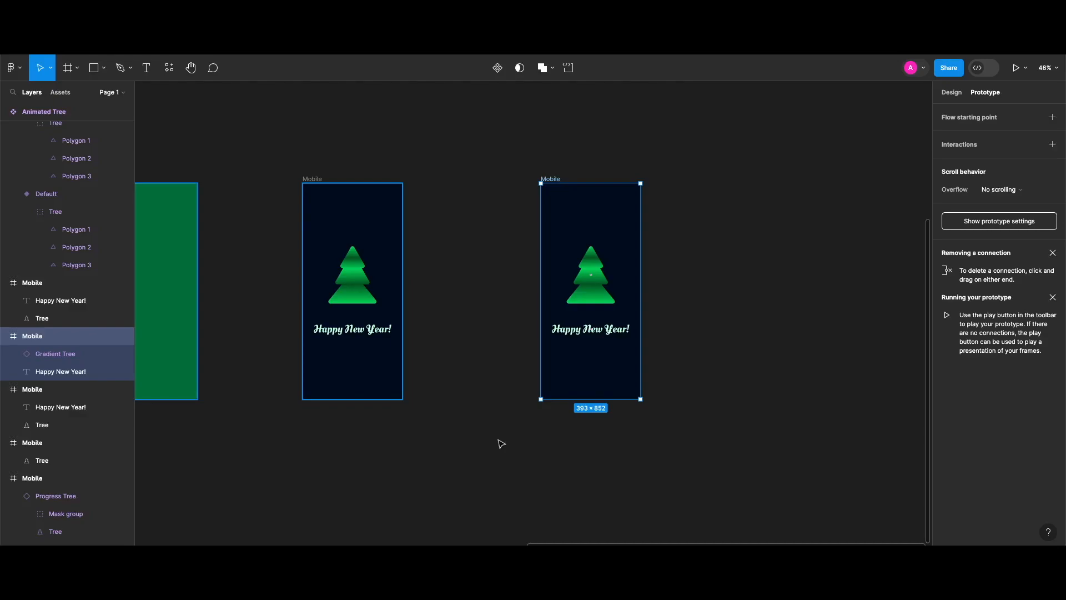
{"action": "left_click", "coordinate": [478, 428]}
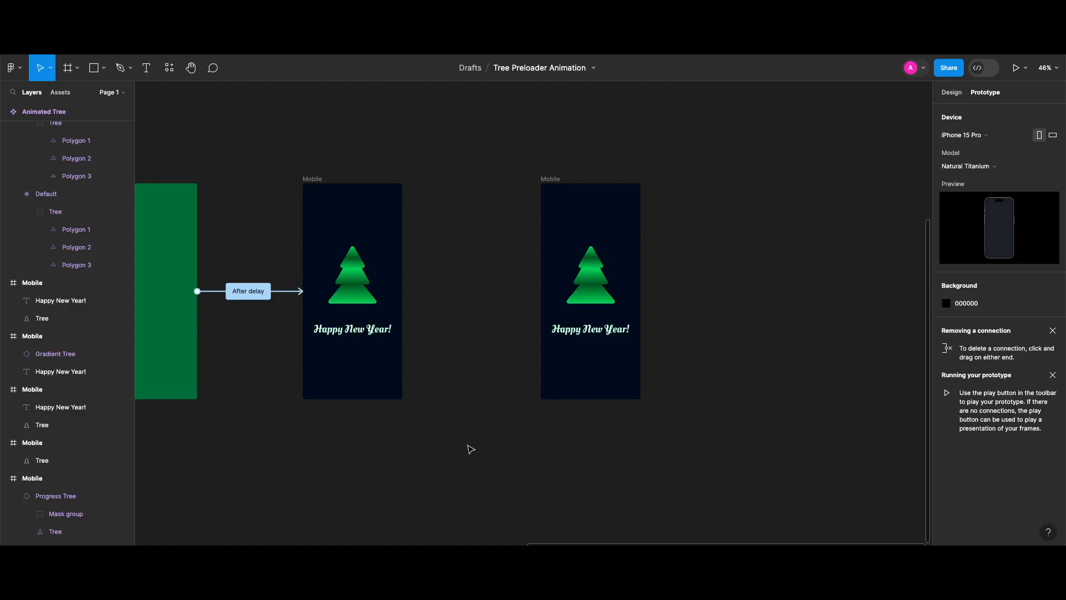
Connect the static greeting frame to its animated copy with an After delay trigger of 500 ms and an Instant transition
{"action": "left_click", "coordinate": [322, 179]}
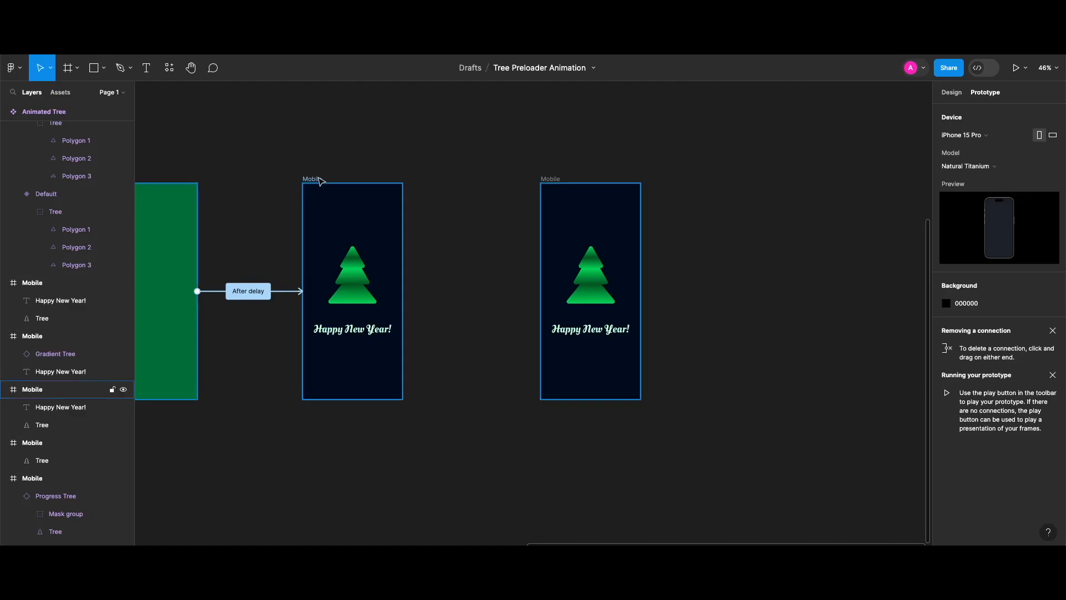
{"action": "left_click_drag", "start_coordinate": [402, 291], "coordinate": [574, 310]}
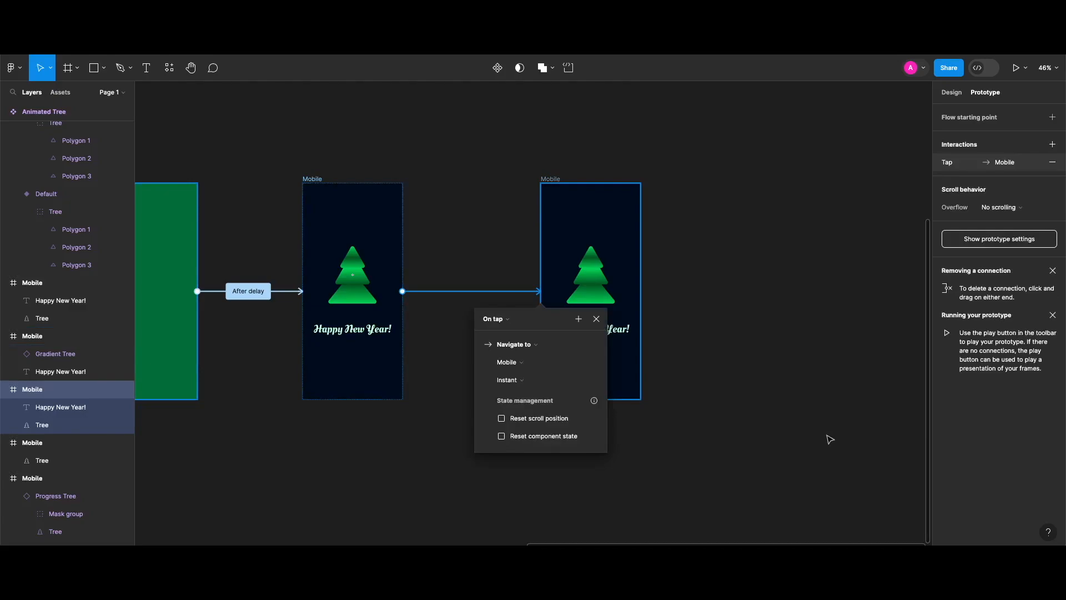
{"action": "left_click", "coordinate": [505, 320]}
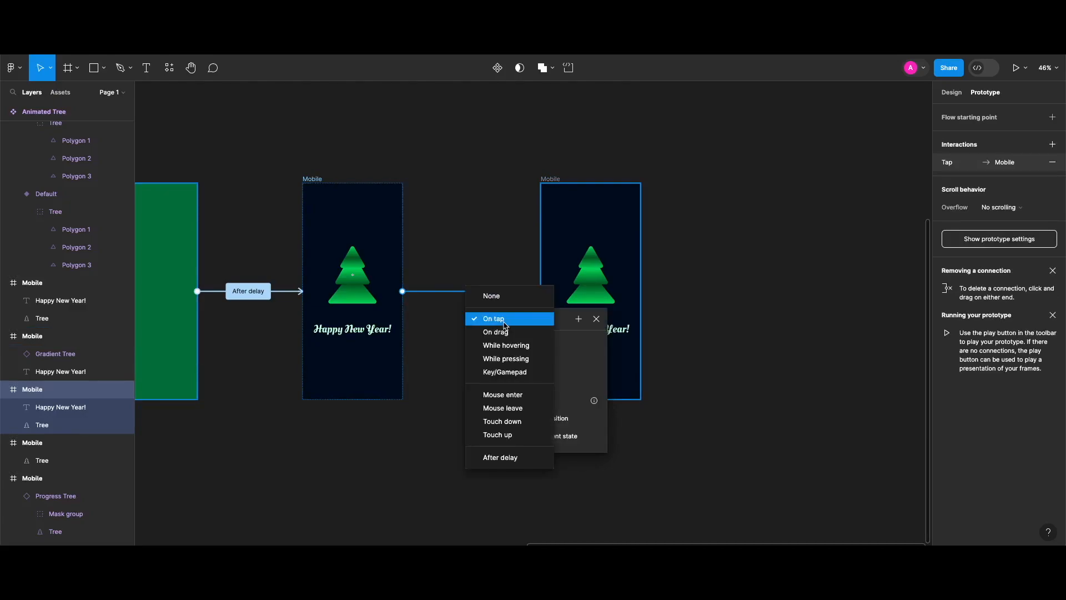
{"action": "left_click", "coordinate": [509, 457]}
{"action": "left_click", "coordinate": [490, 337]}
{"action": "left_click", "coordinate": [489, 336]}
{"action": "key", "text": "shift+Left"}
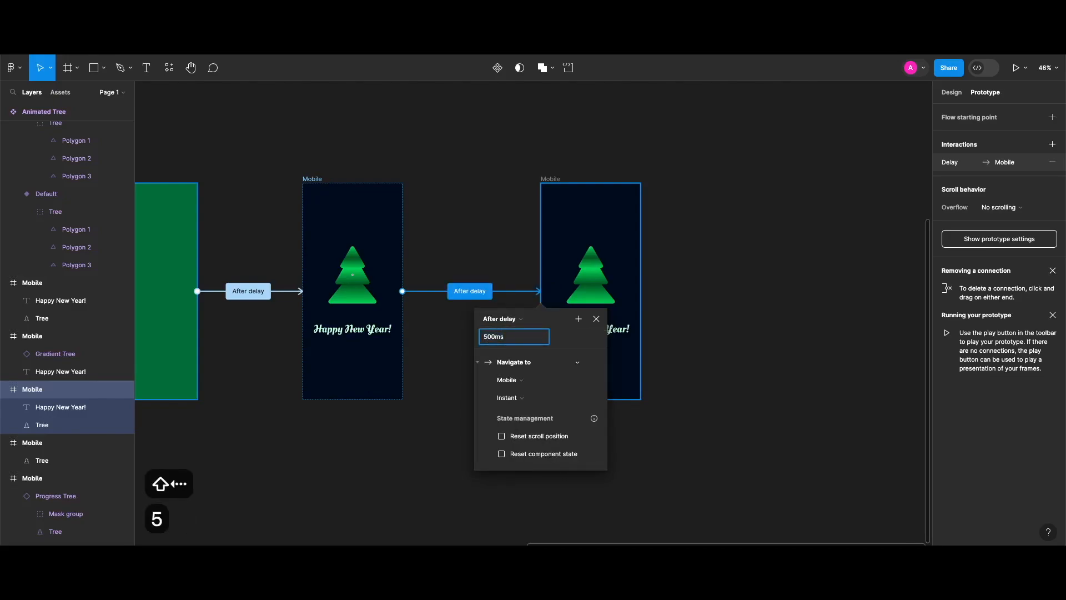
{"action": "key", "text": "Return"}
Preview and restart the prototype from the static greeting frame, and preview the whole flow from the first Mobile frame
{"action": "left_click", "coordinate": [316, 179]}
{"action": "left_click", "coordinate": [315, 179]}
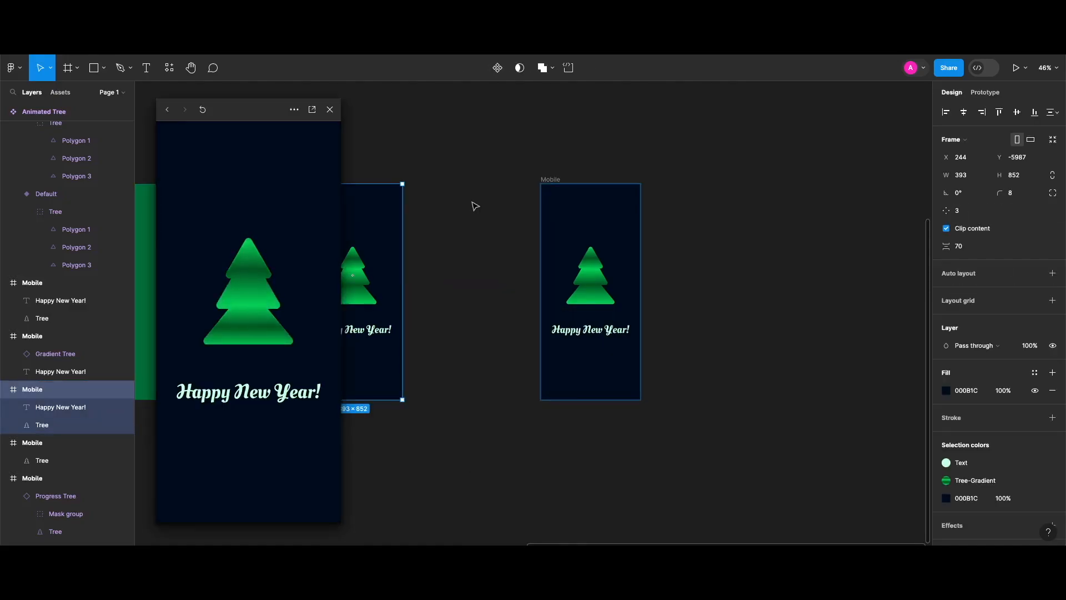
{"action": "key", "text": "r"}
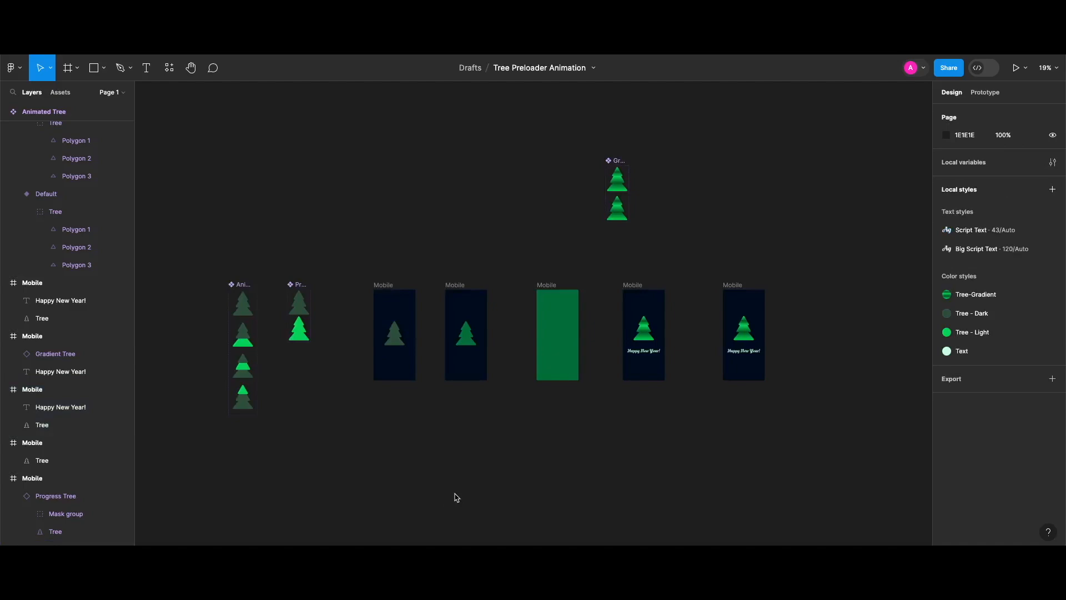
{"action": "key", "text": "shift+space"}
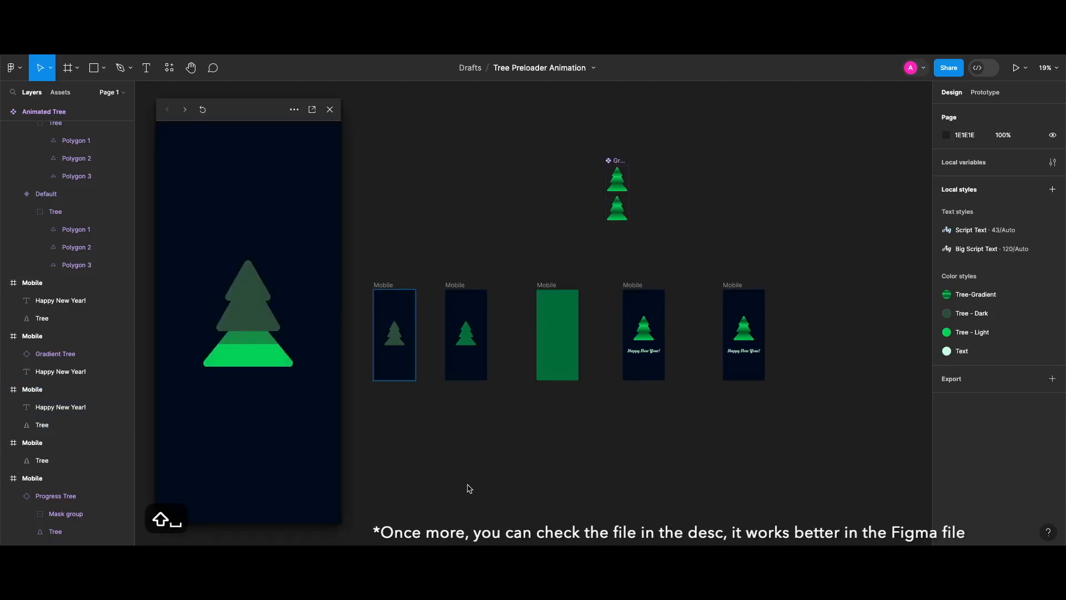